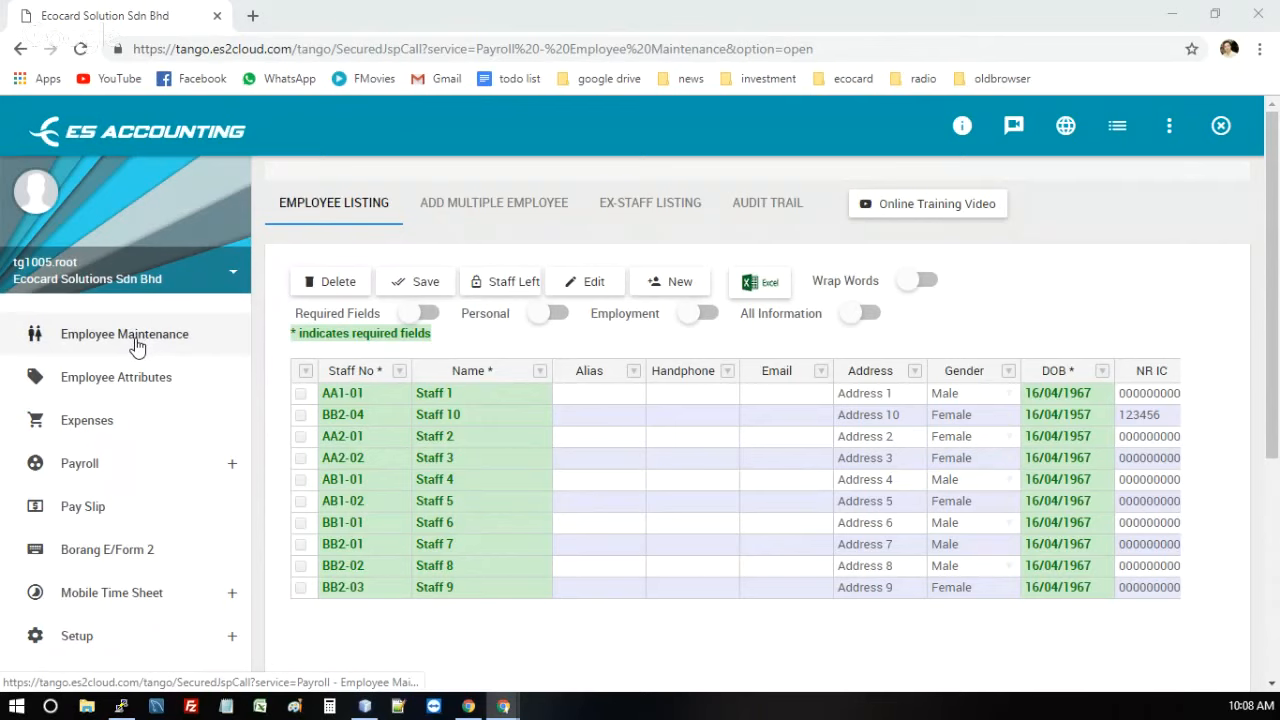
Open Employee Maintenance and limit the employee listing to required fields to review those columns for the existing staff.
left_click(136, 343)
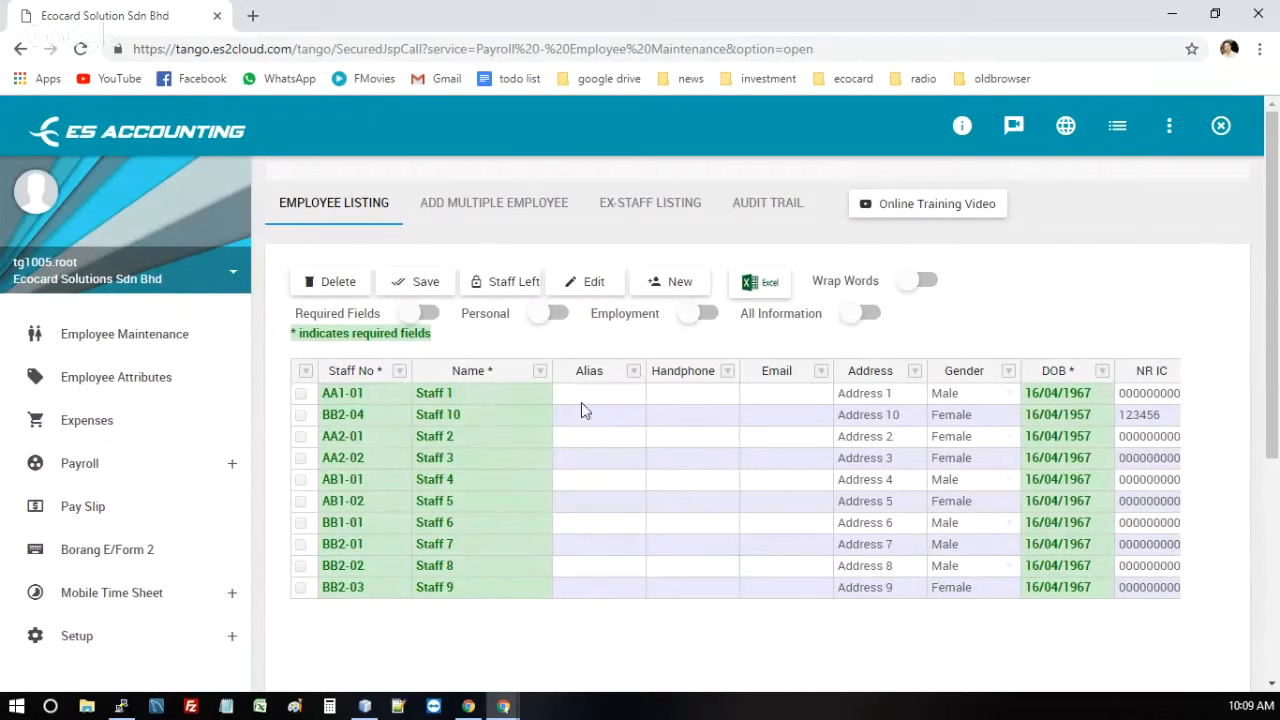
left_click(533, 480)
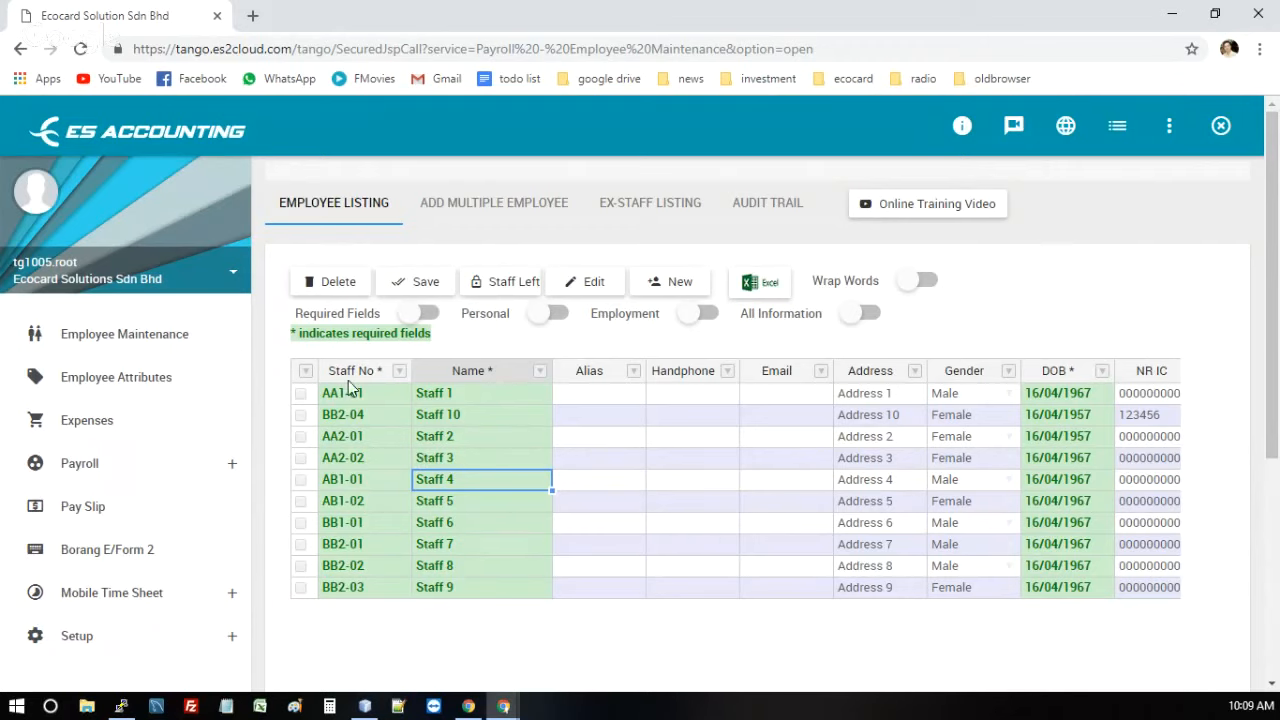
left_click(412, 313)
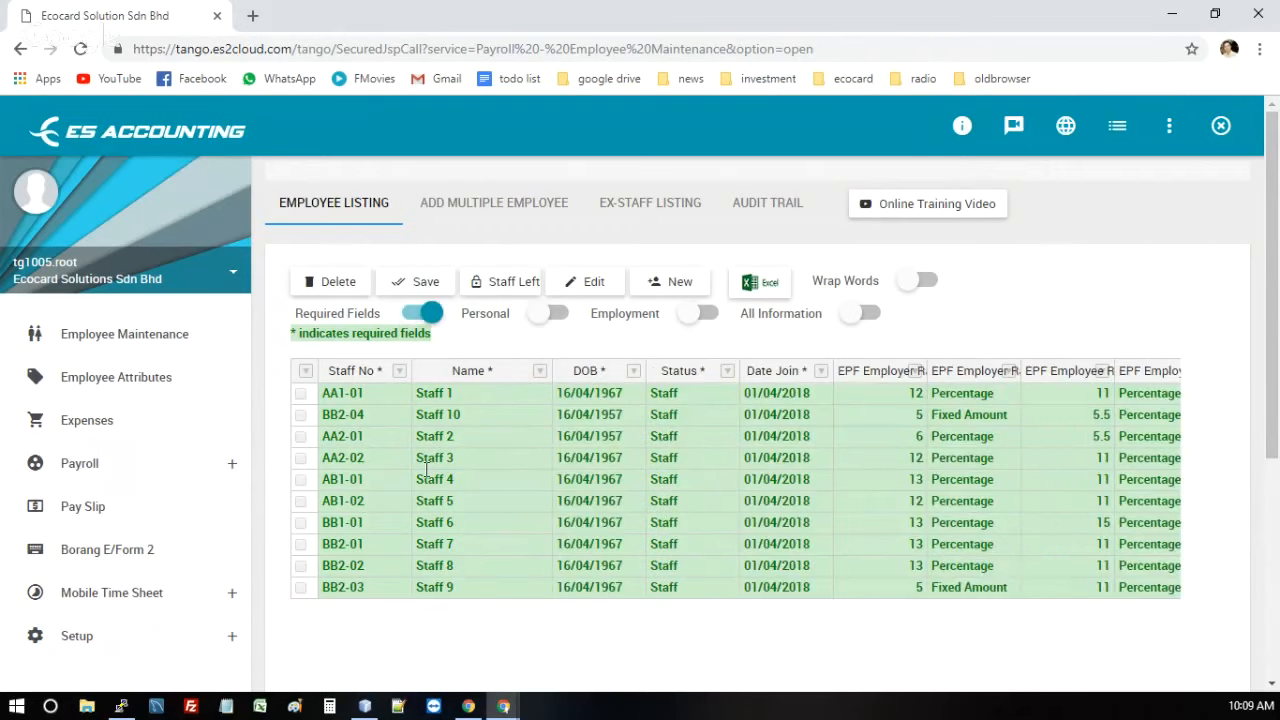
left_click(397, 551)
key("Down")
key("Down")
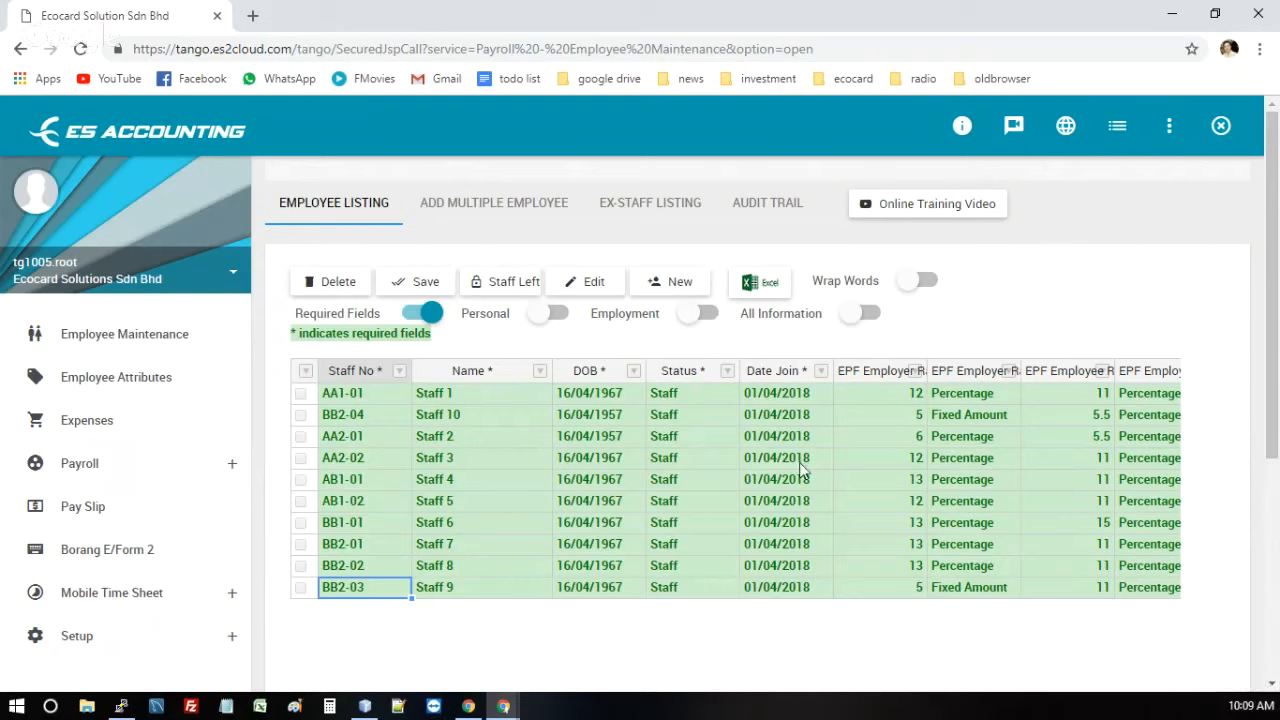
Switch the employee listing to all information, and view the form for adding a single new employee record before closing it.
left_click(409, 316)
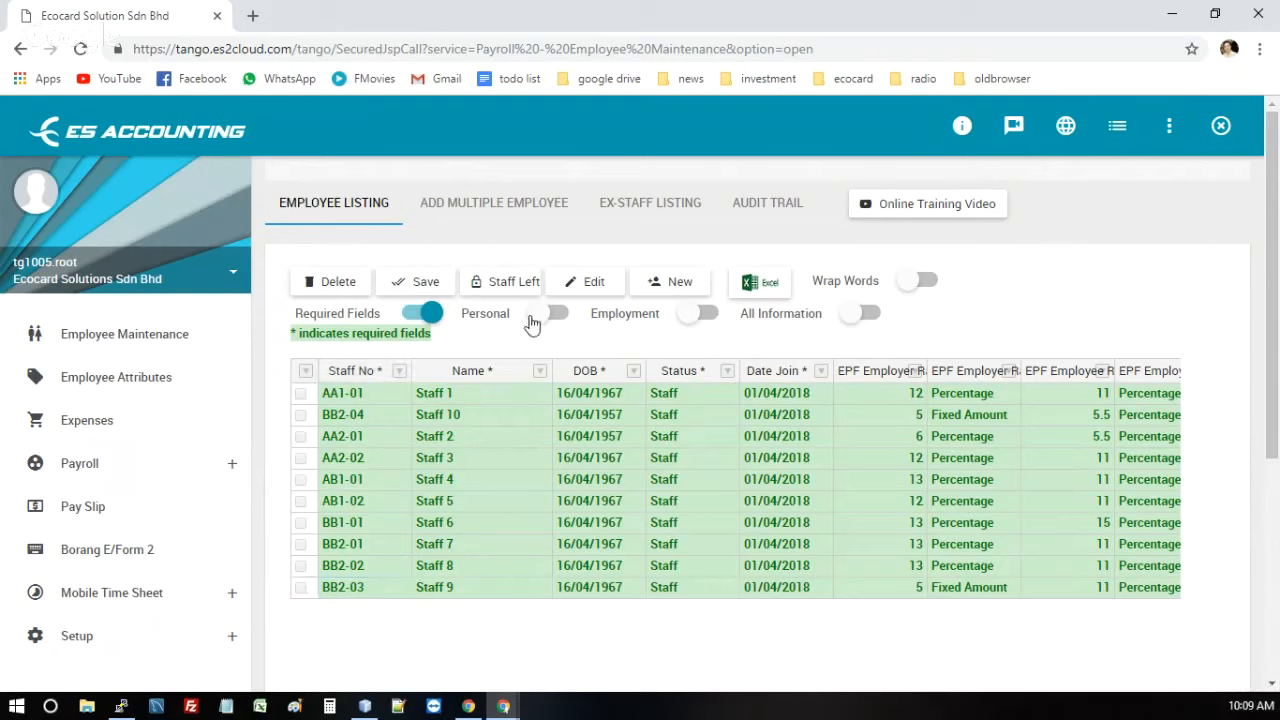
left_click(849, 318)
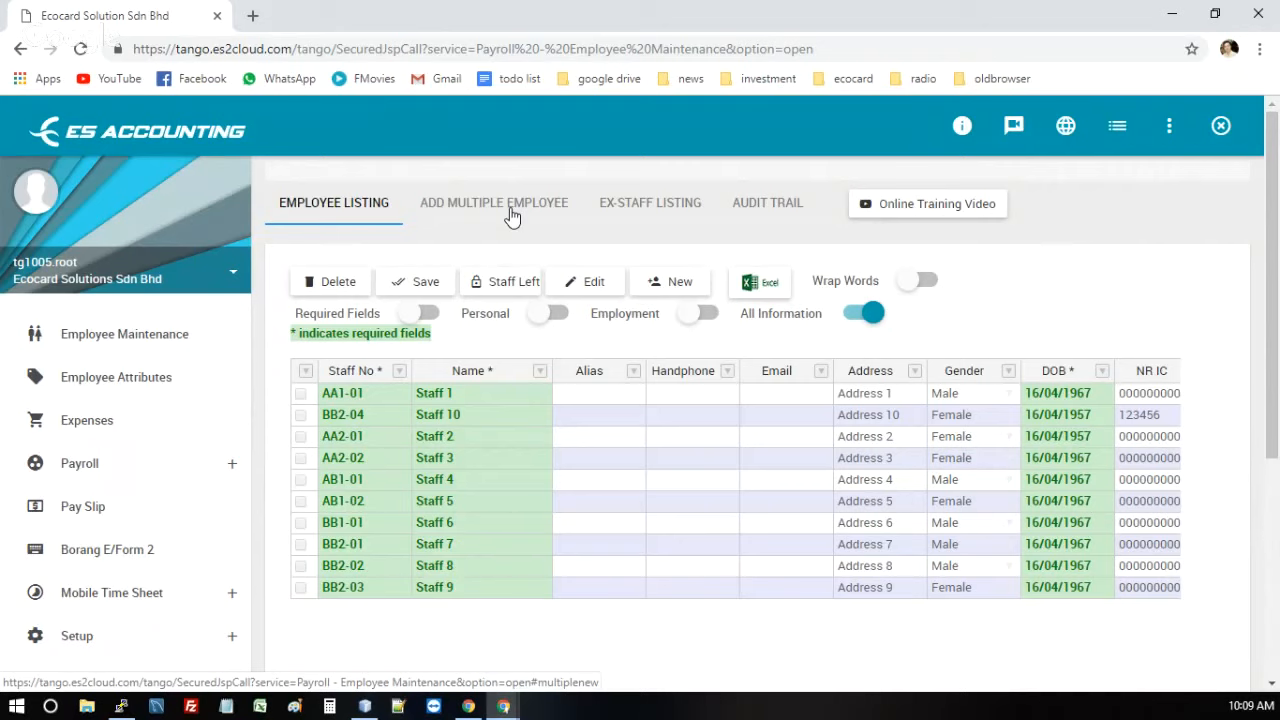
left_click(677, 285)
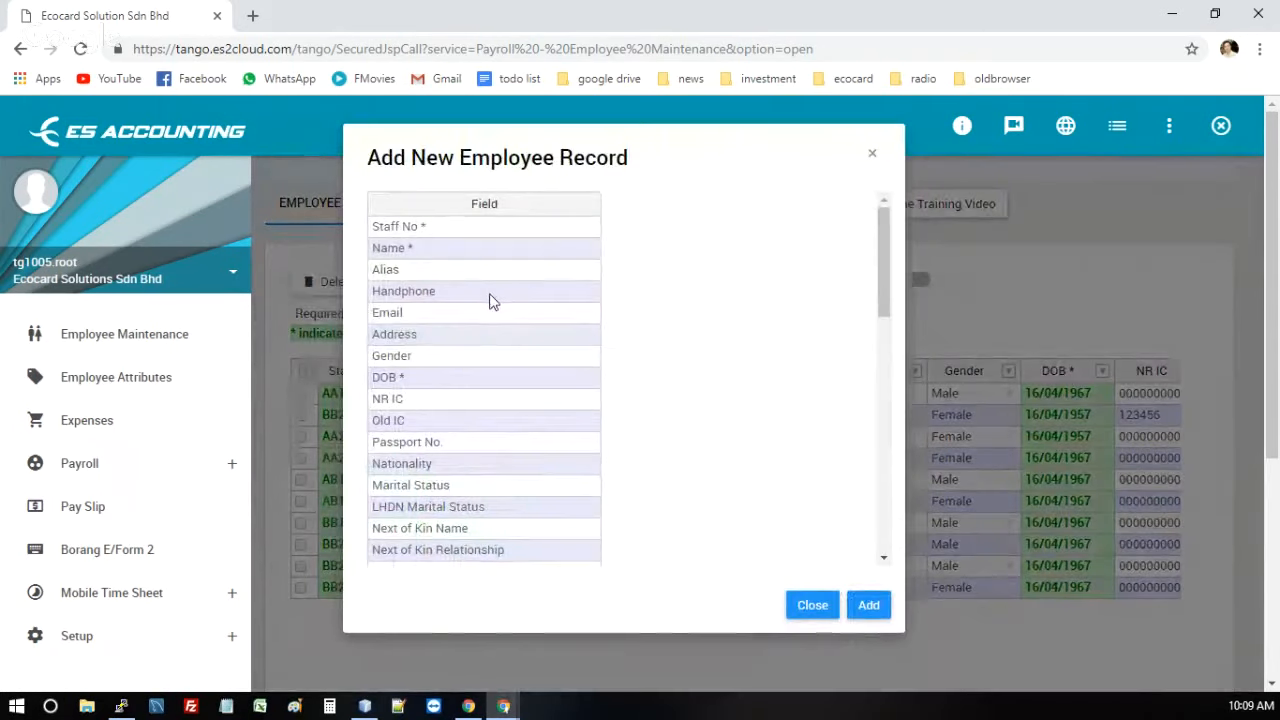
left_click(873, 157)
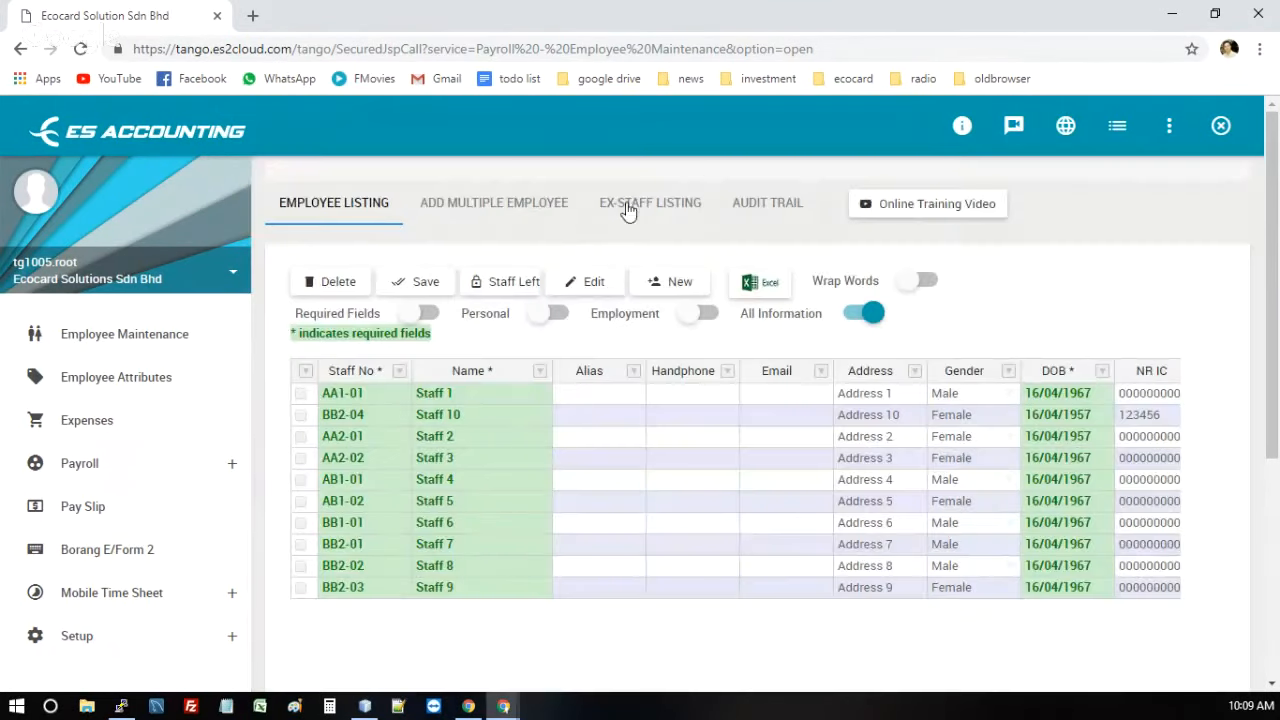
Start a multiple-employee entry showing only required fields, and give the first row staff number test1 and name Test Staff No 1.
left_click(480, 213)
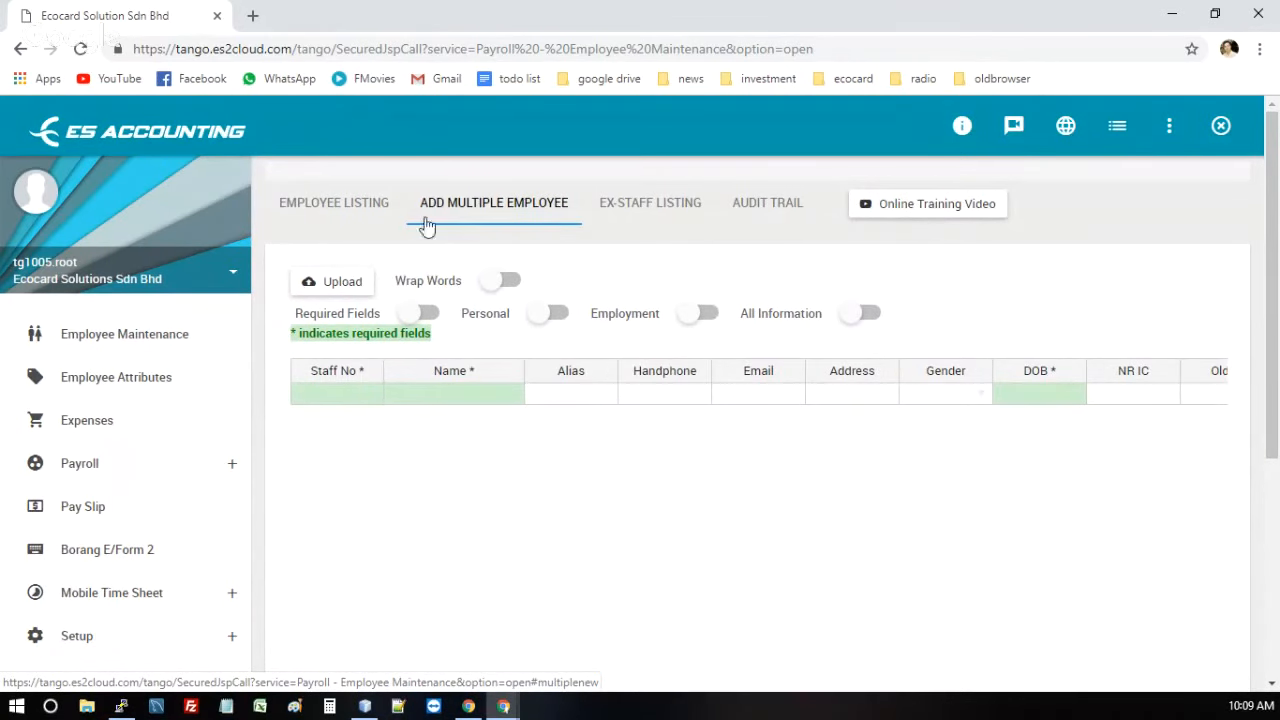
left_click(430, 314)
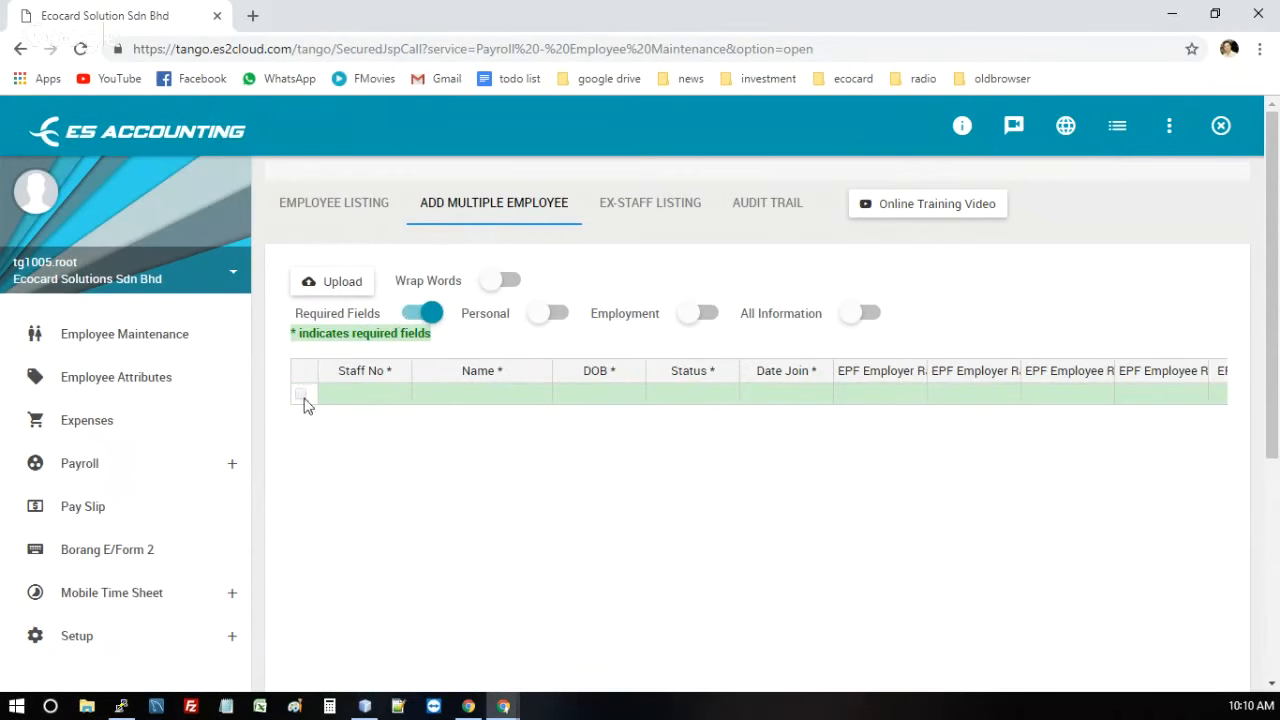
left_click(362, 398)
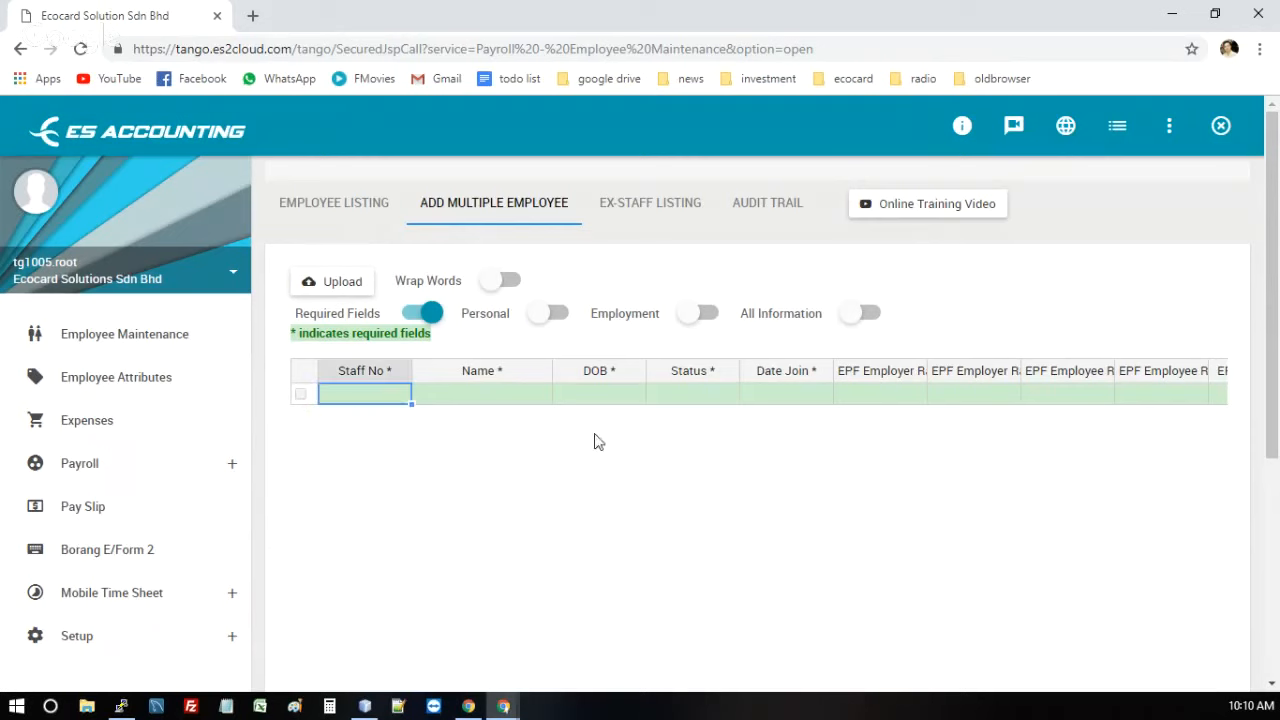
type("test1")
key("Tab")
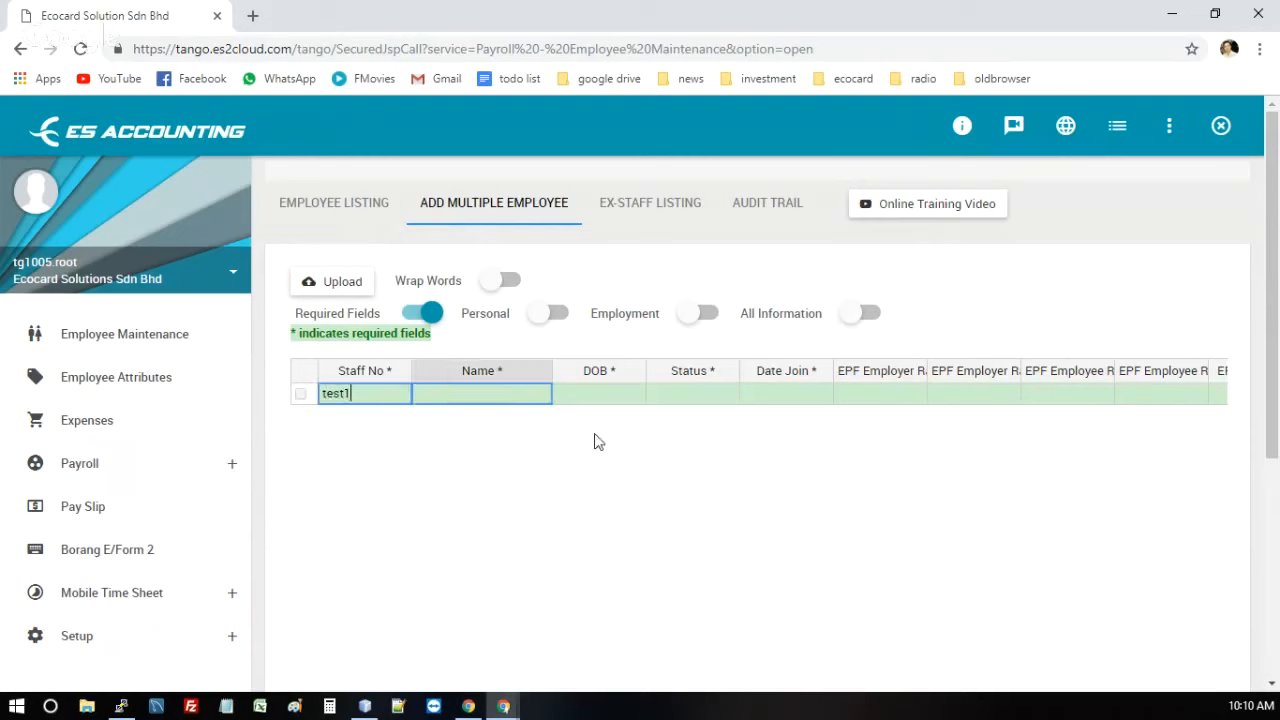
type("Test St")
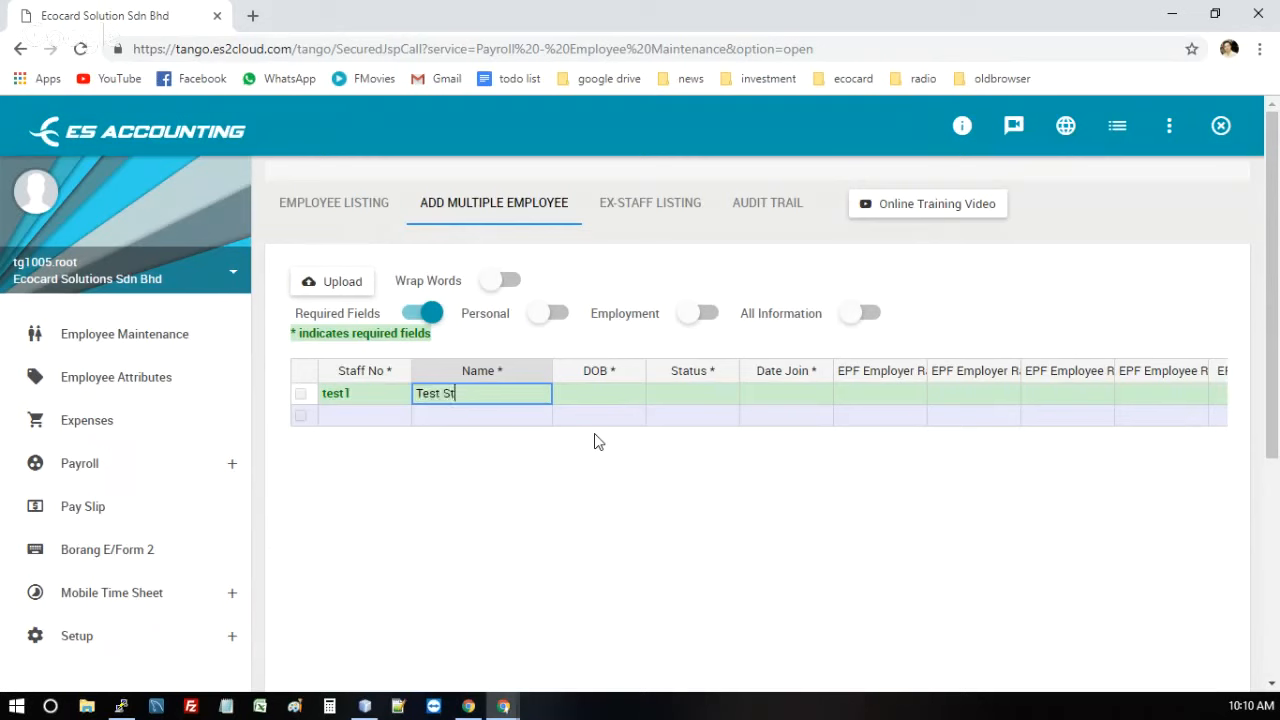
type("aff No 1")
key("Tab")
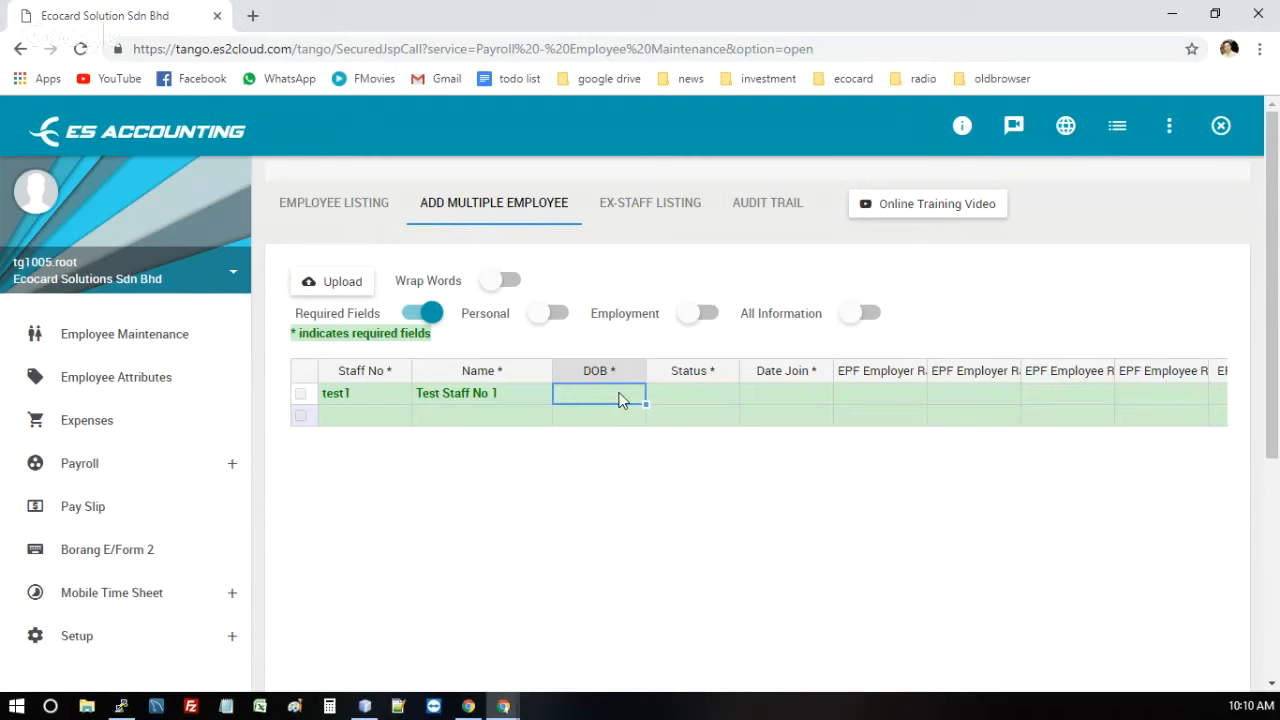
Fill in the date of birth for the test1 employee row.
left_click(621, 395)
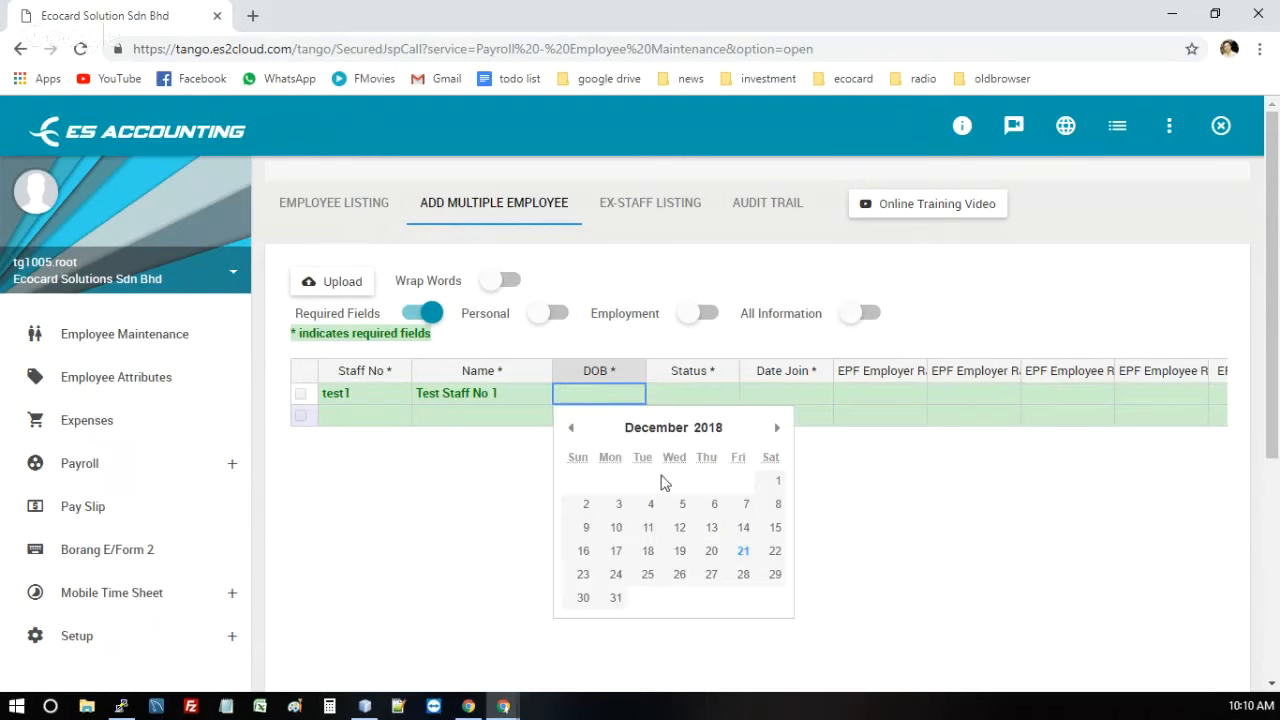
left_click(648, 527)
left_click(627, 393)
key("BackSpace")
type("1996")
key("Tab")
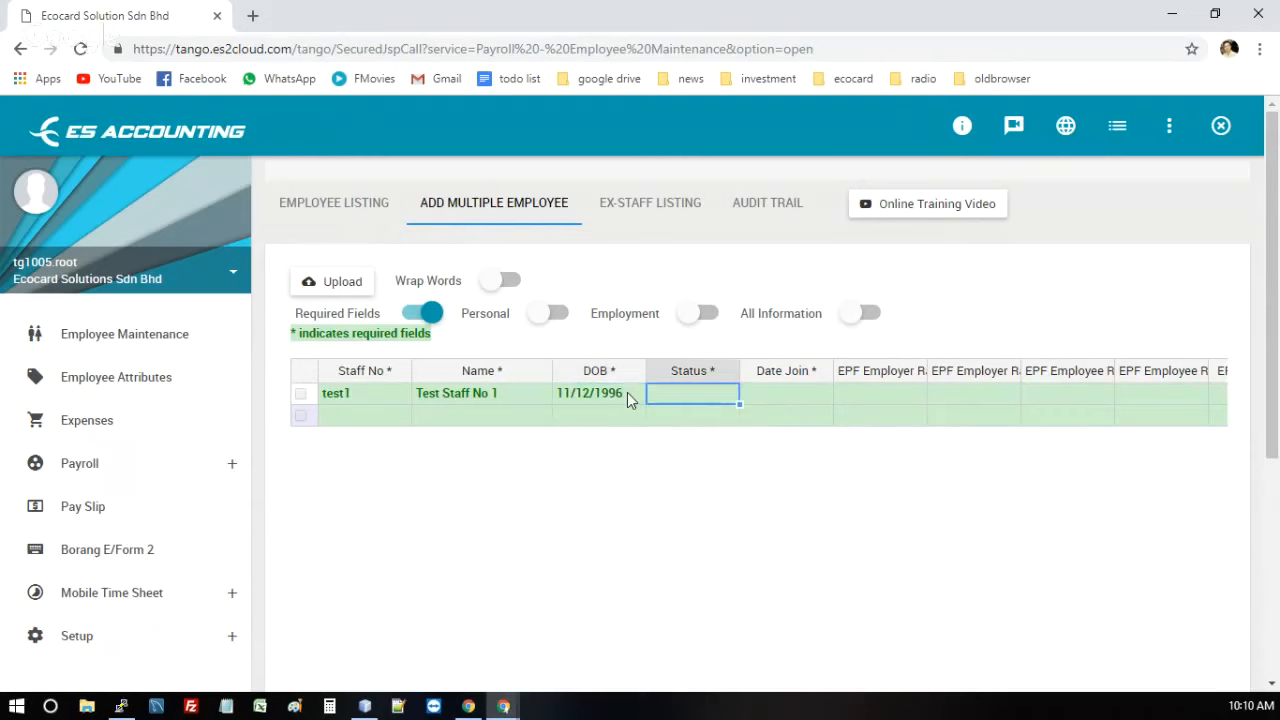
Set the test1 employee's status to Staff and the joining date to 01/12/2018.
left_click(725, 399)
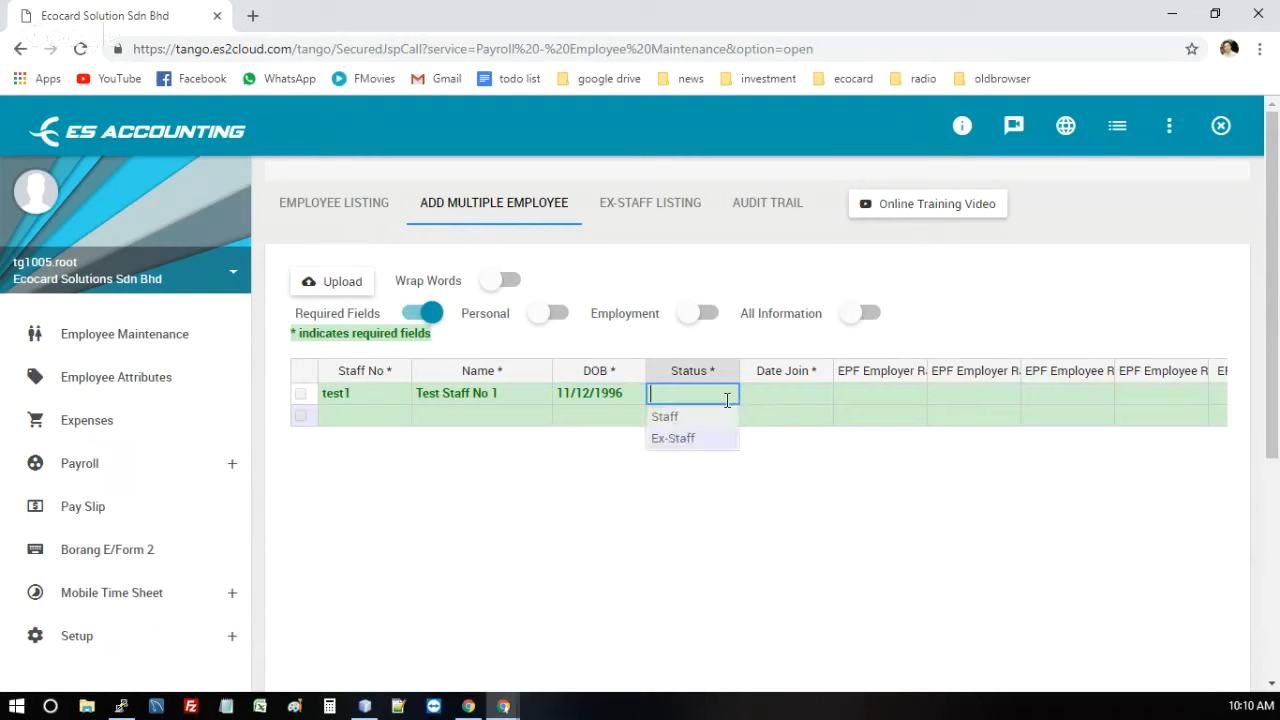
left_click(672, 418)
left_click(810, 397)
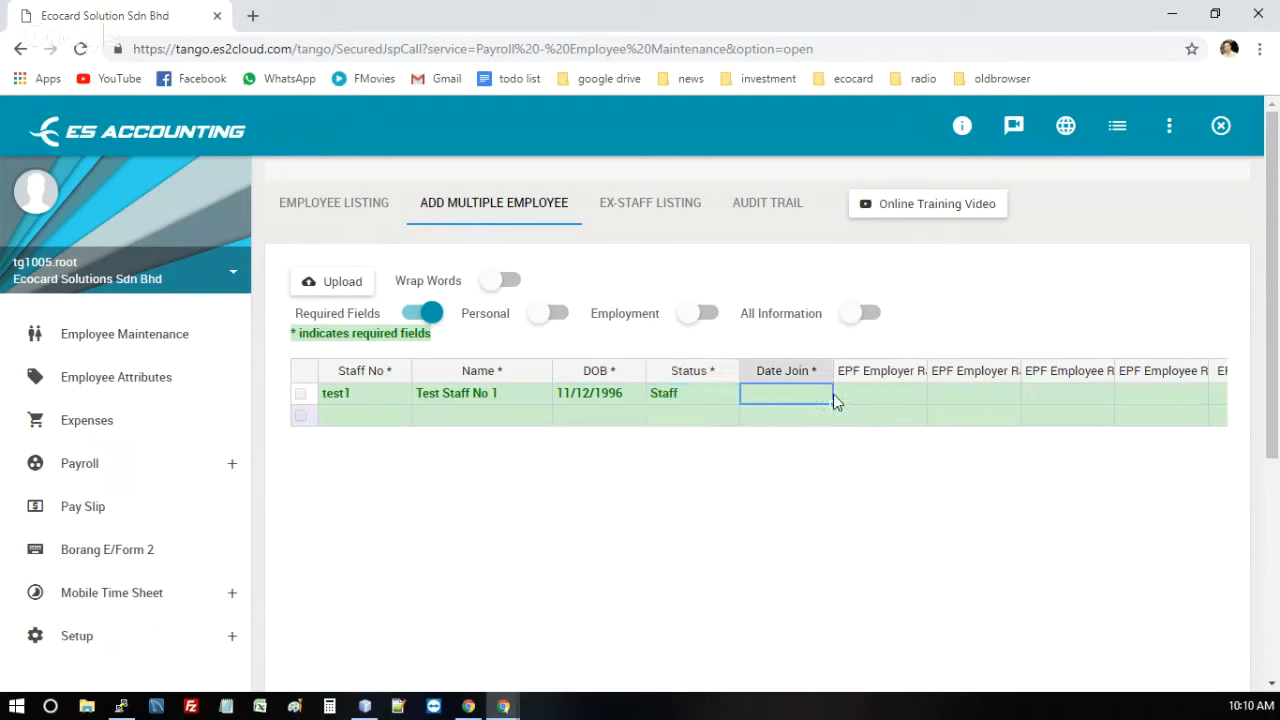
left_click(826, 396)
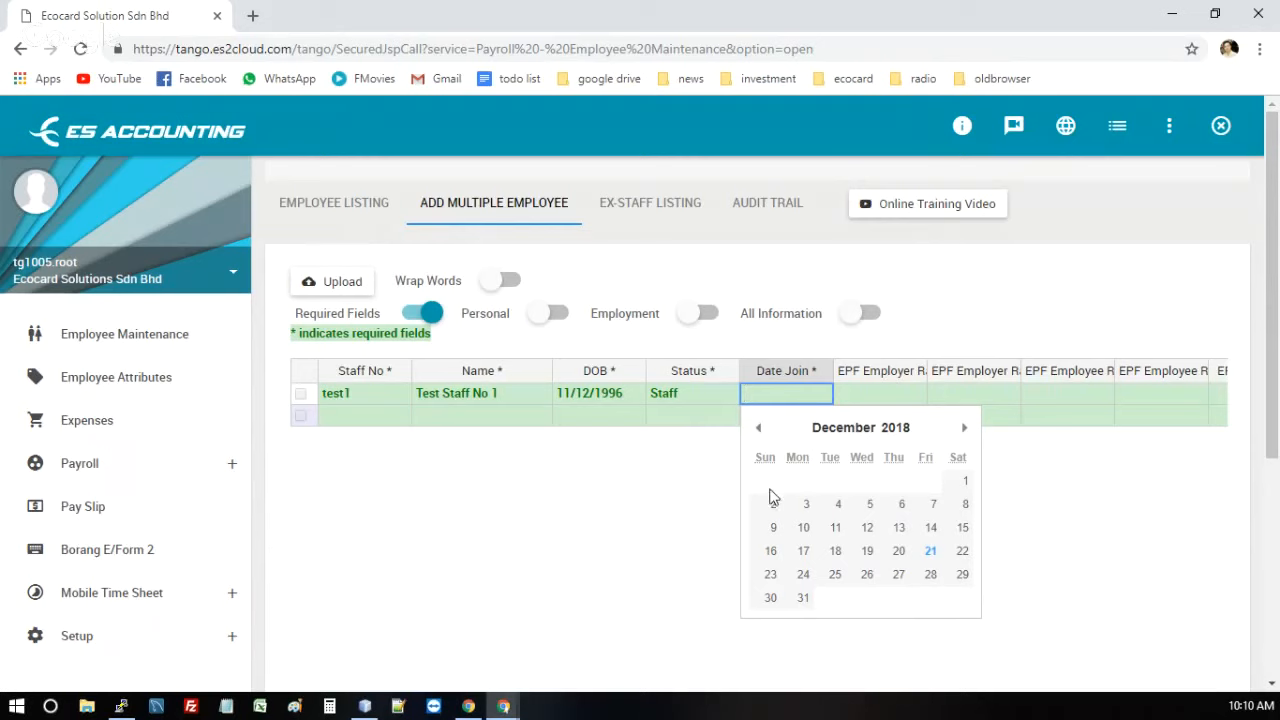
left_click(963, 474)
Set the test1 employee's EPF employer rate to 12 with rate type Percentage, widening both columns to show their headings.
left_click(896, 398)
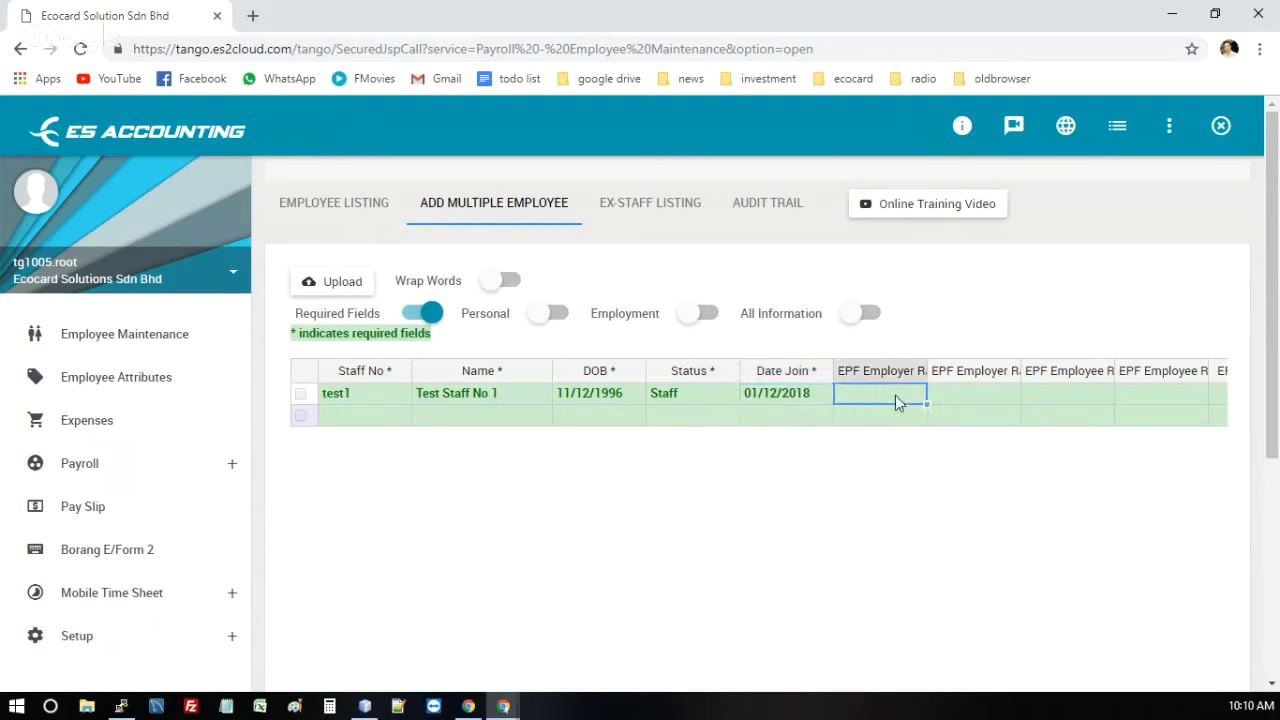
left_click_drag(926, 370, 968, 370)
type("12")
key("Tab")
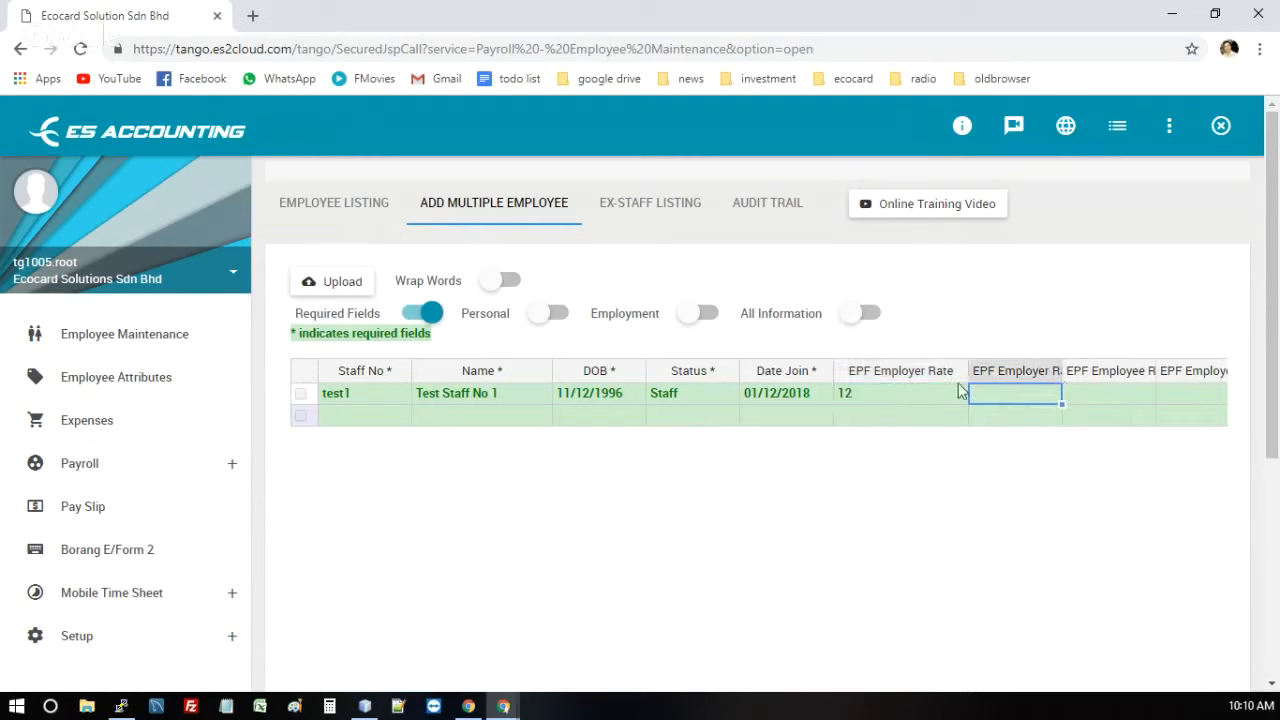
left_click_drag(1062, 370, 1108, 366)
double_click(1053, 400)
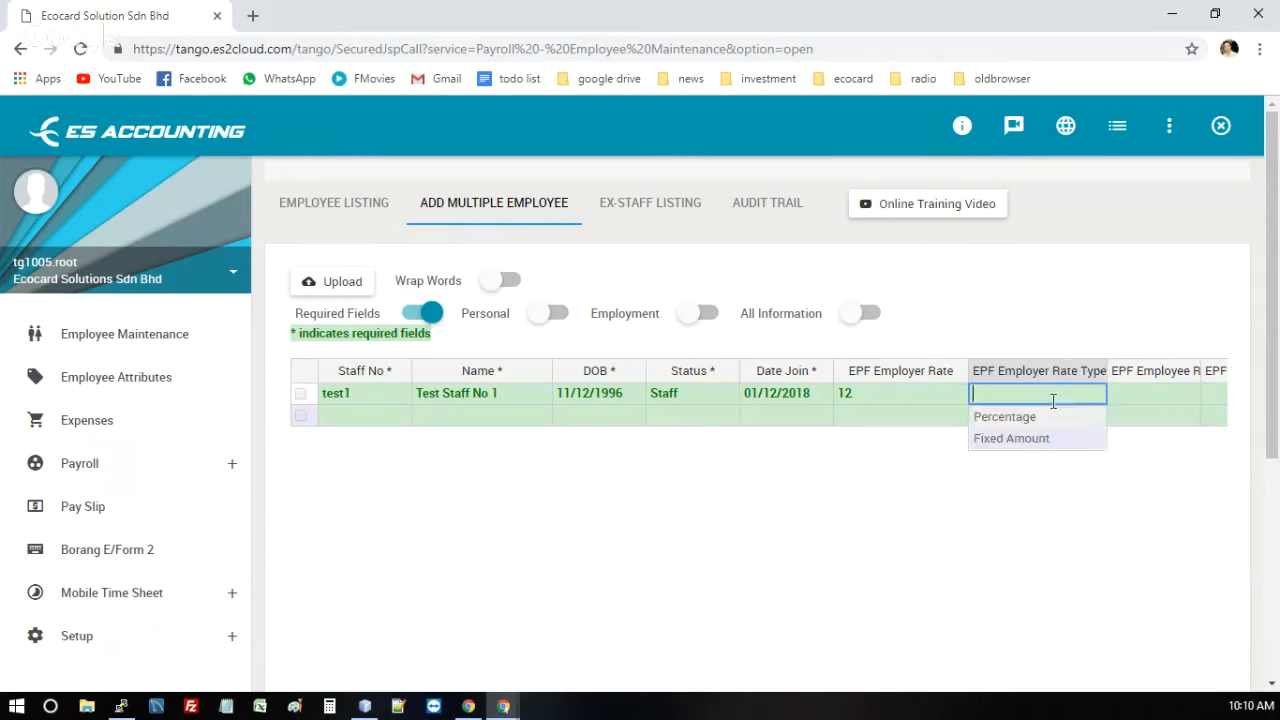
left_click(1005, 418)
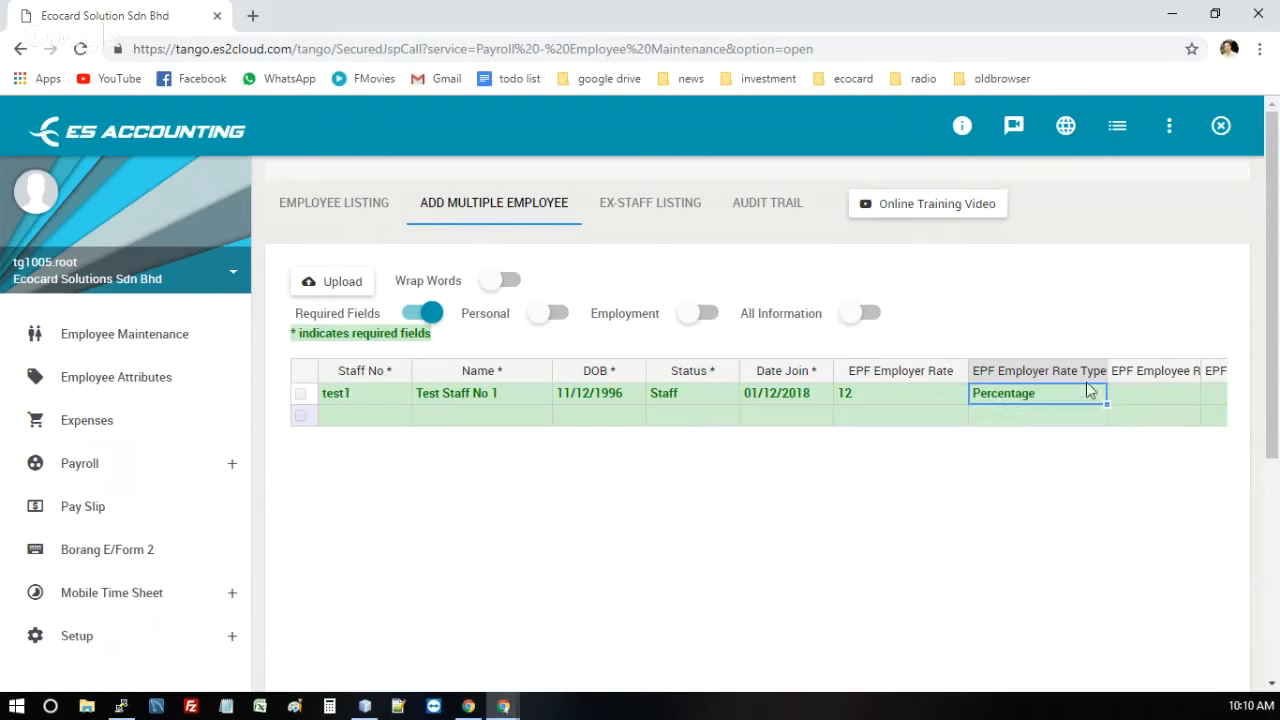
Narrow the EPF Employer Rate column and set the EPF employee rate to 11 with rate type Percentage.
double_click(846, 392)
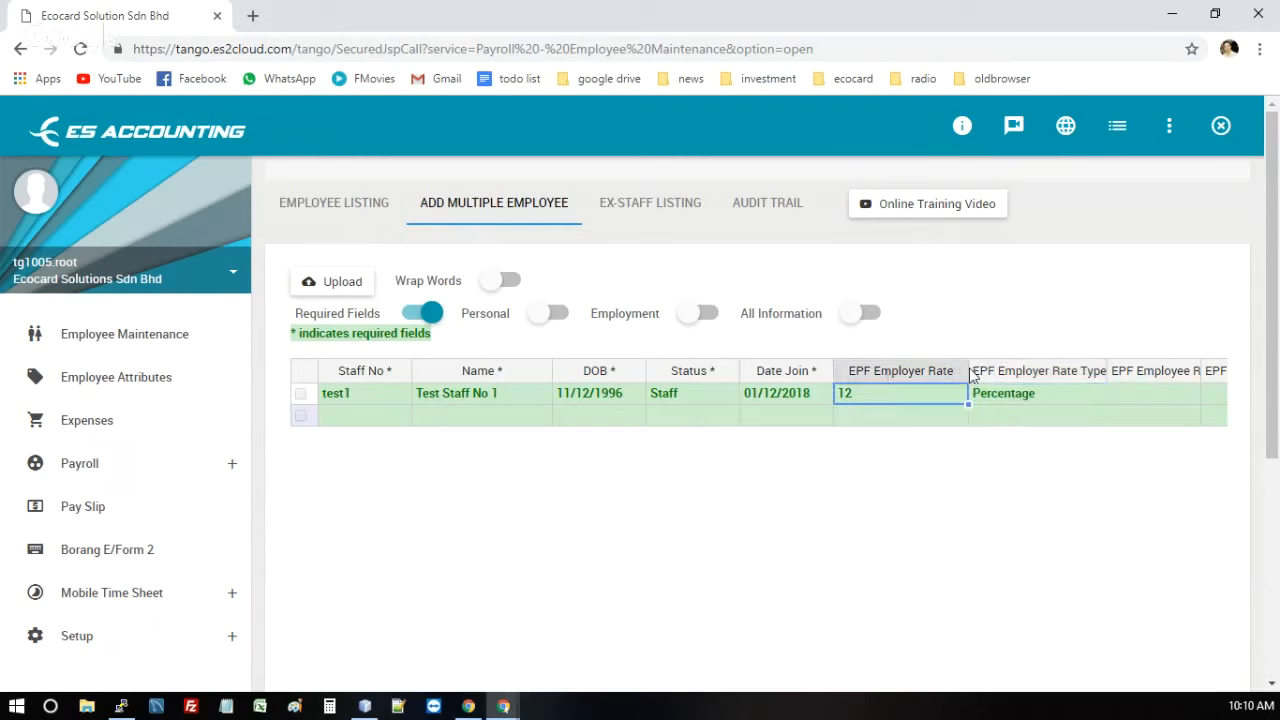
left_click_drag(966, 372, 937, 371)
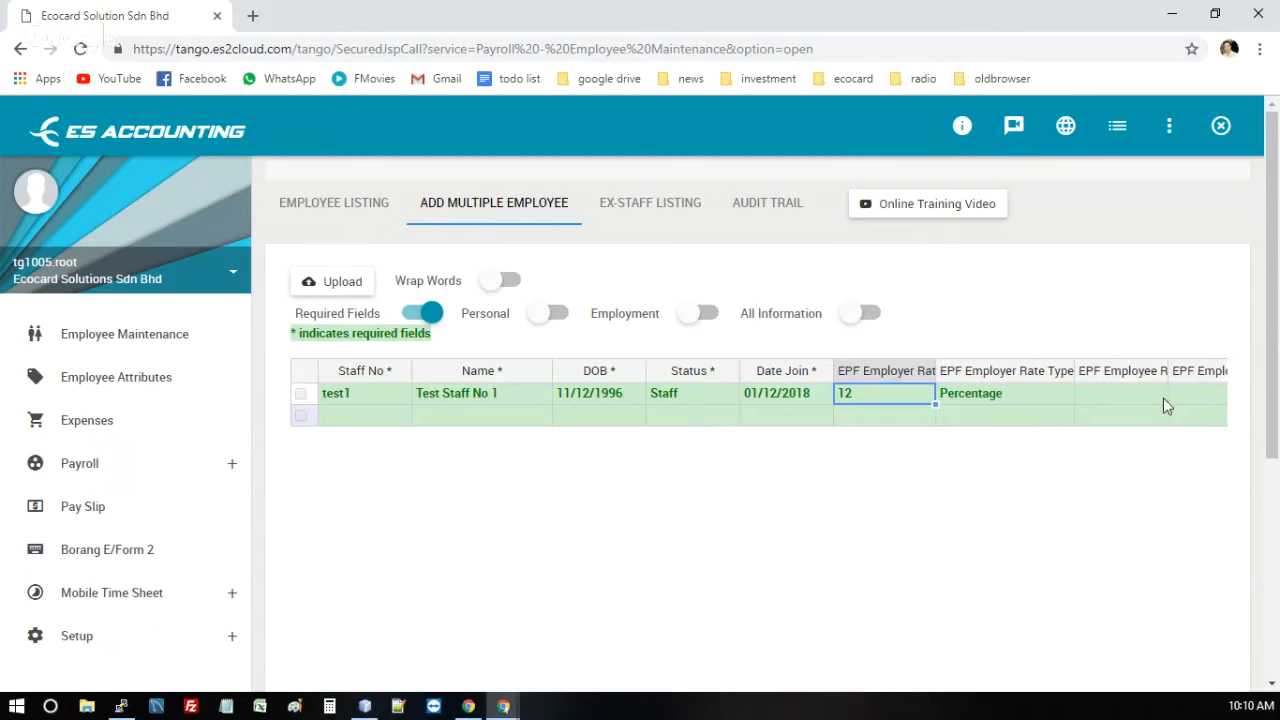
left_click(1119, 399)
type("11")
left_click(1188, 397)
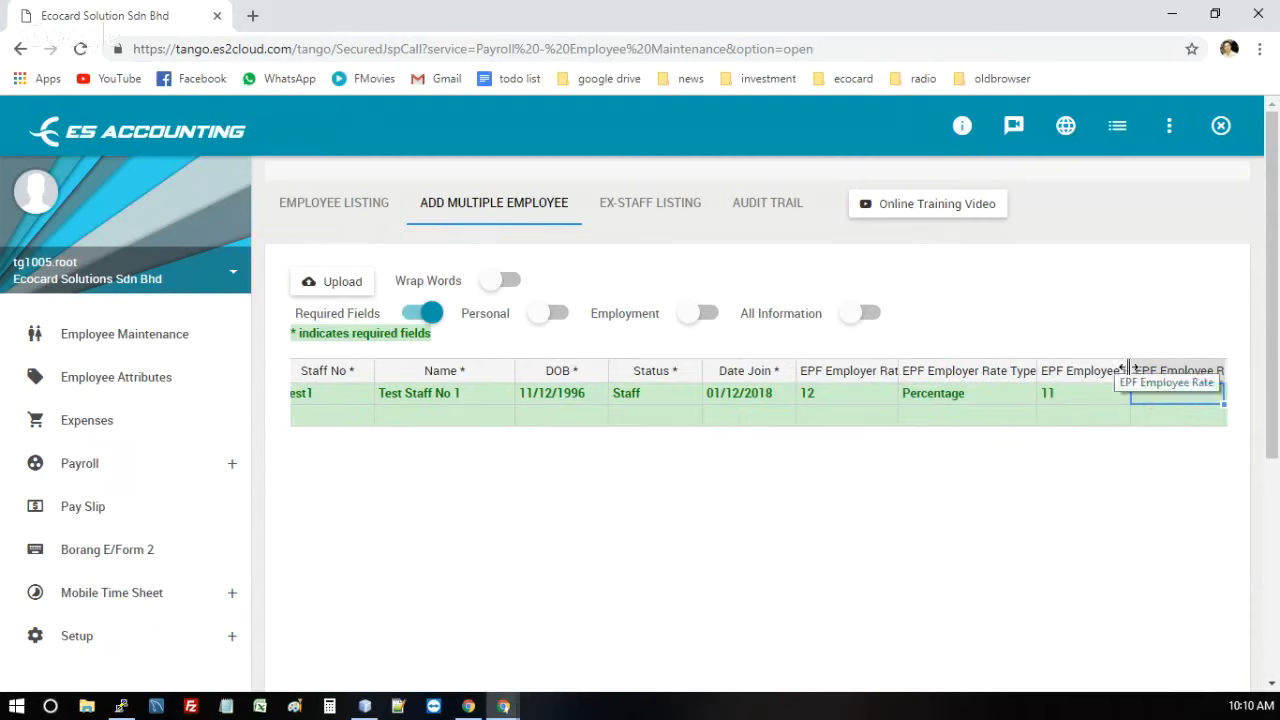
double_click(1176, 386)
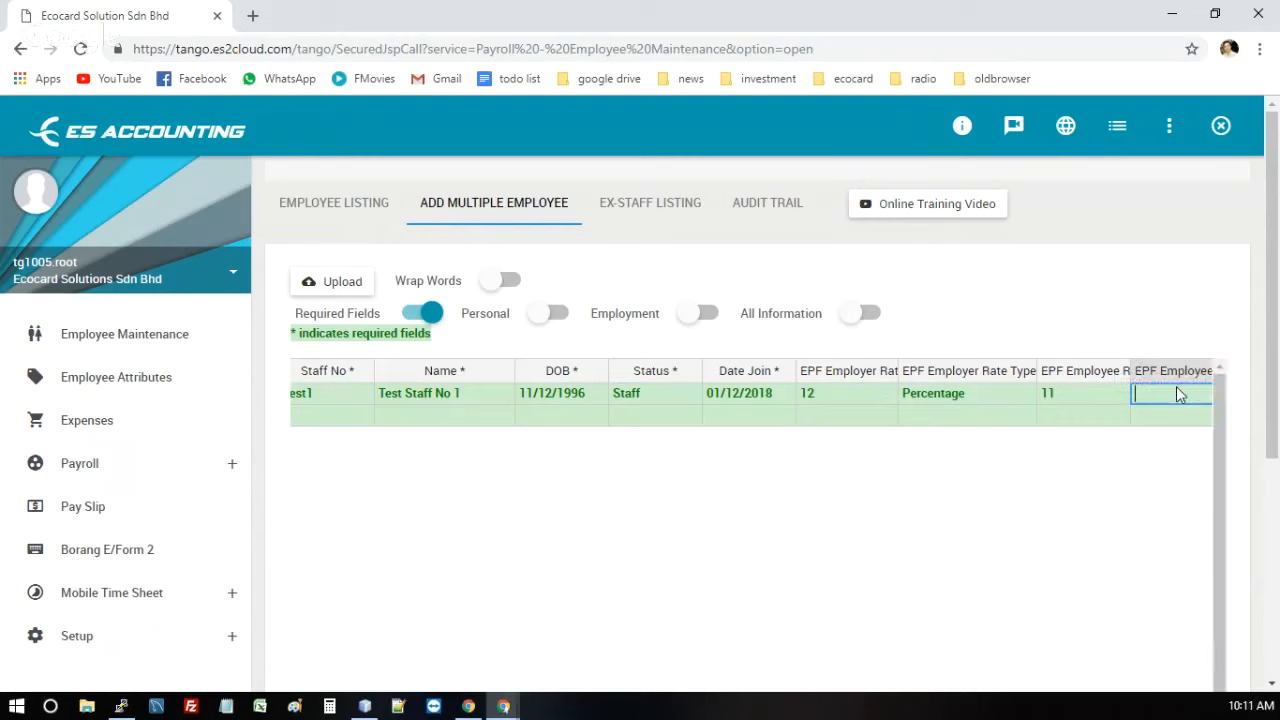
left_click(1173, 420)
left_click(1074, 402)
key("Right")
key("Right")
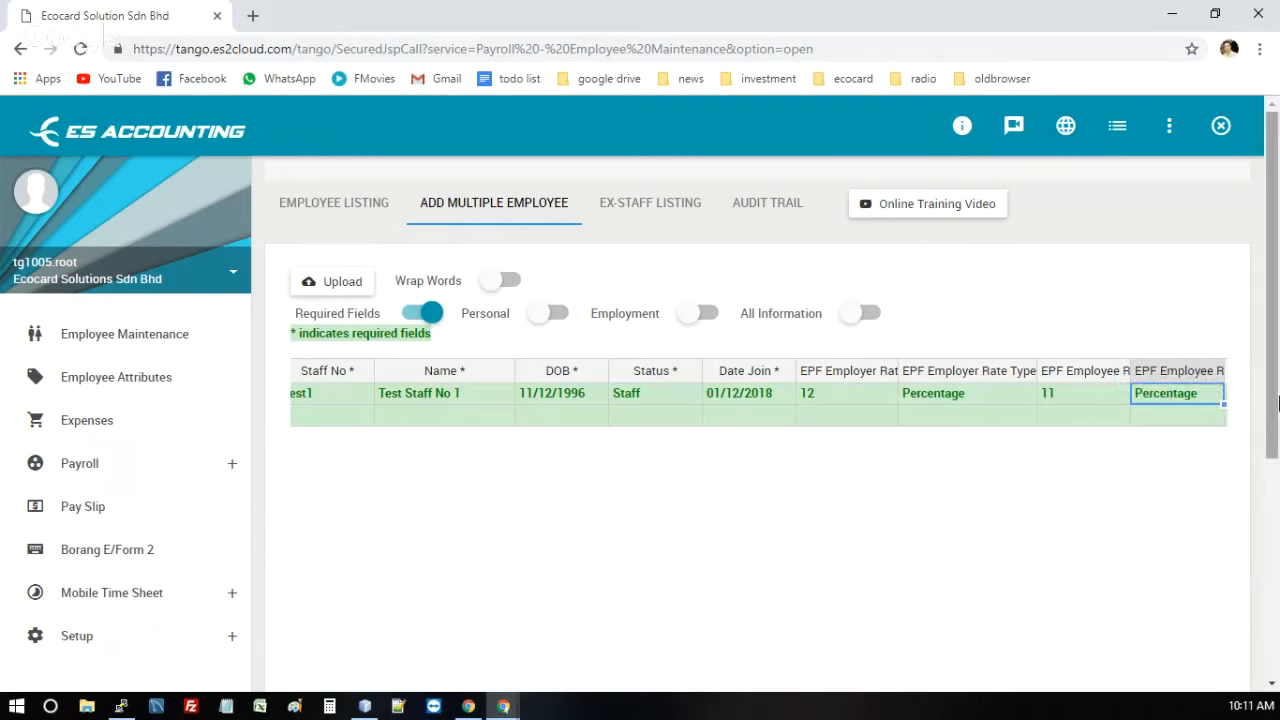
Set the test1 employee's EPF schedule to A and return to the row's name field.
key("Left")
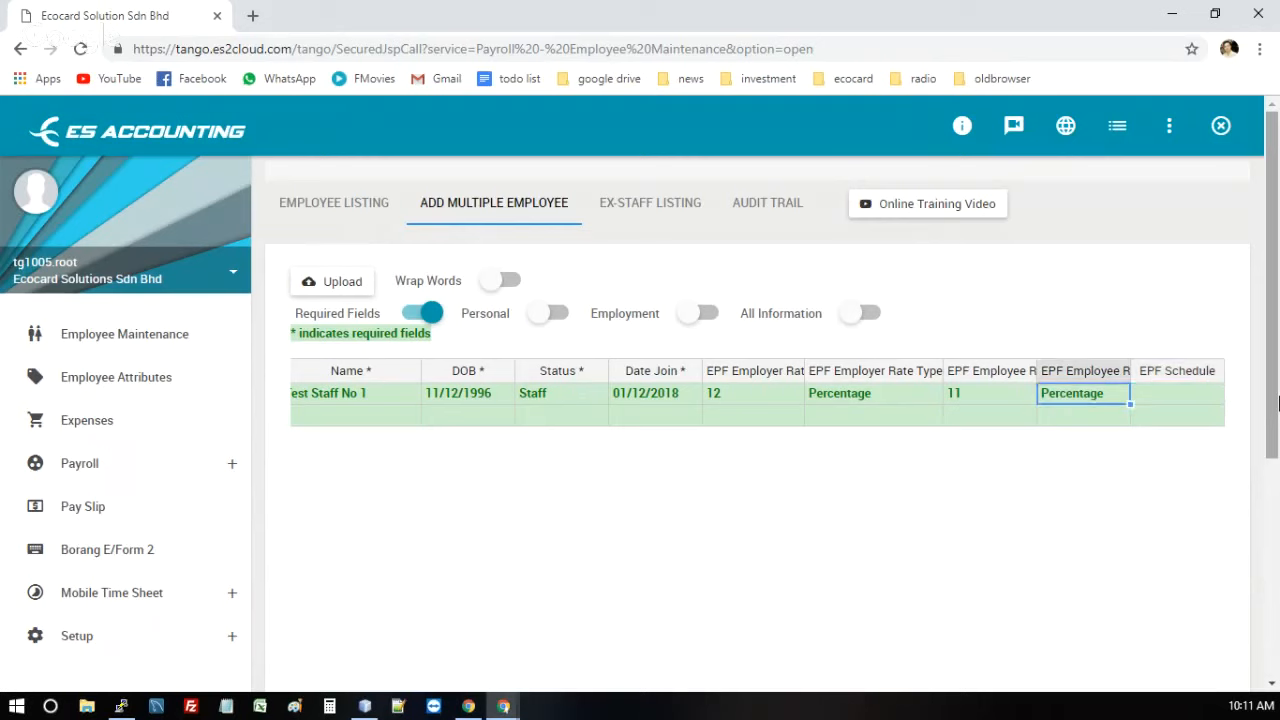
key("Right")
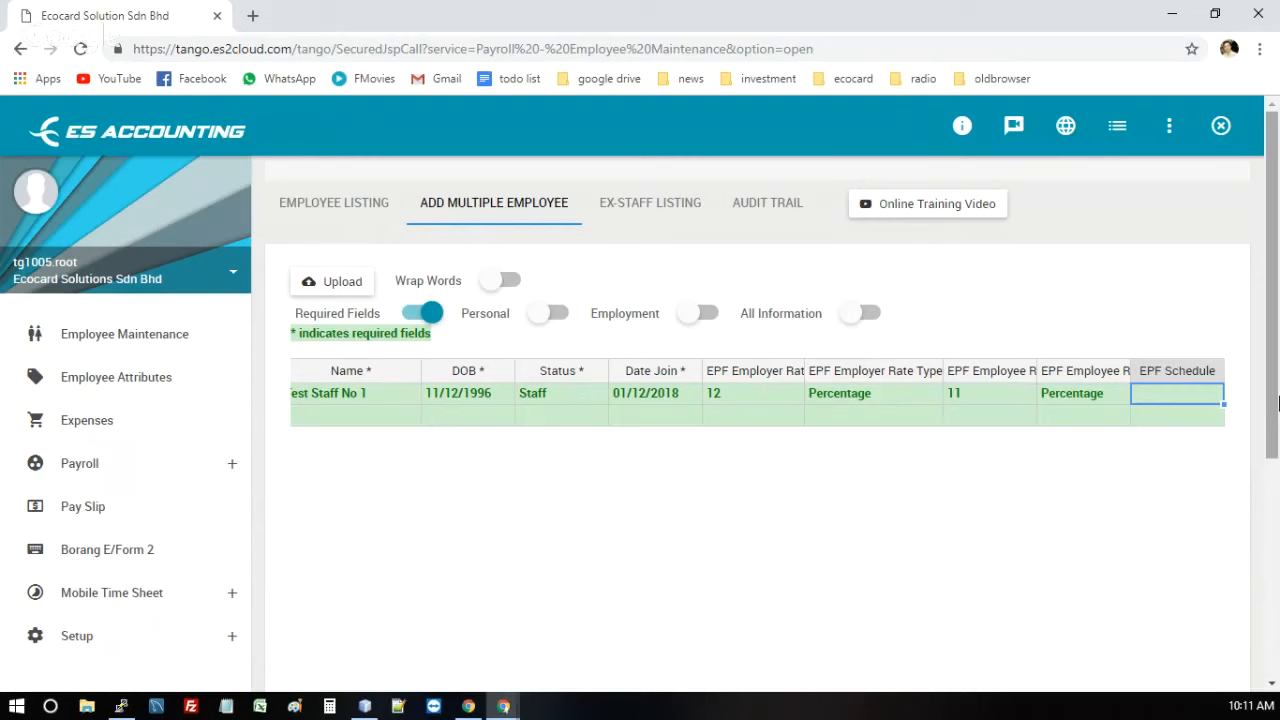
double_click(1190, 404)
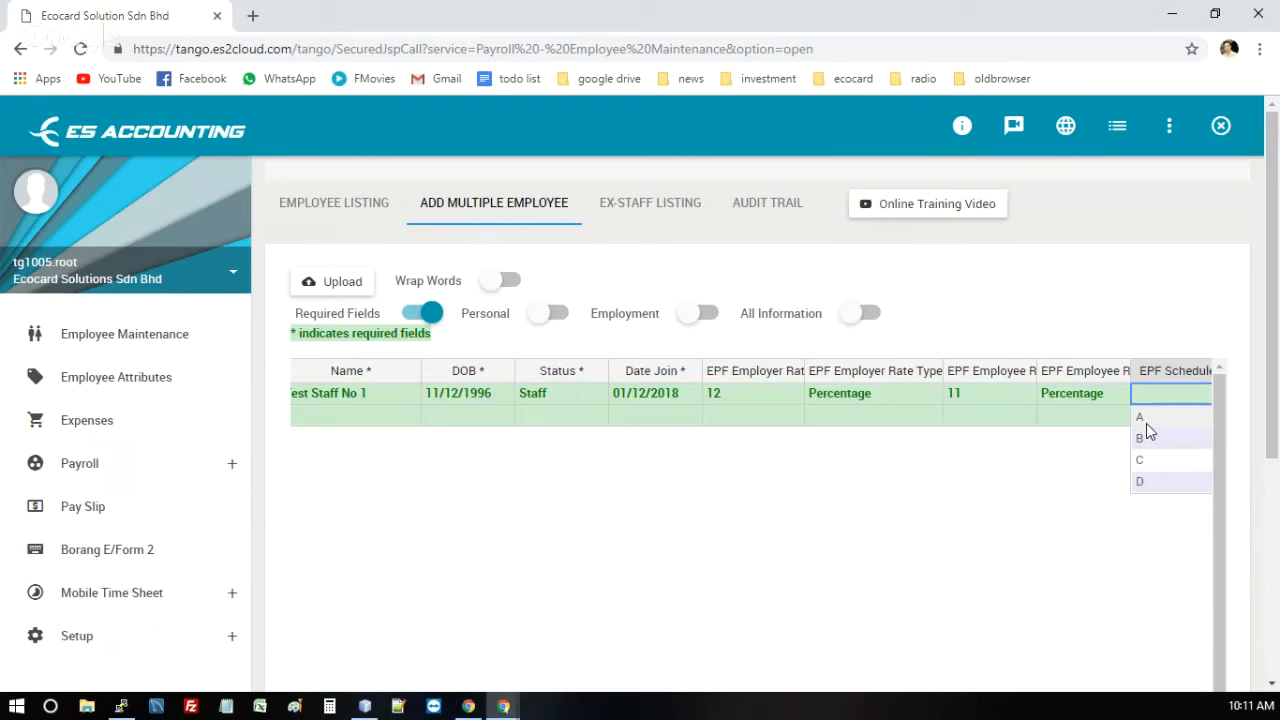
left_click(1151, 421)
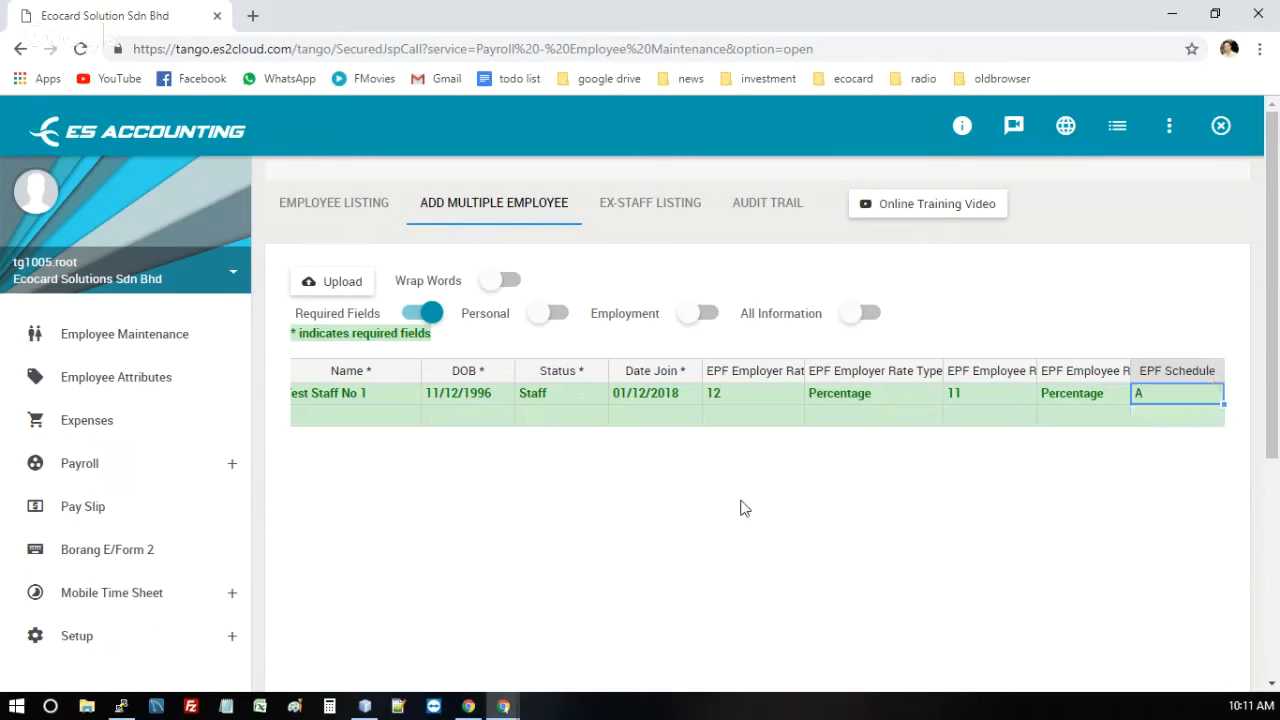
double_click(1157, 396)
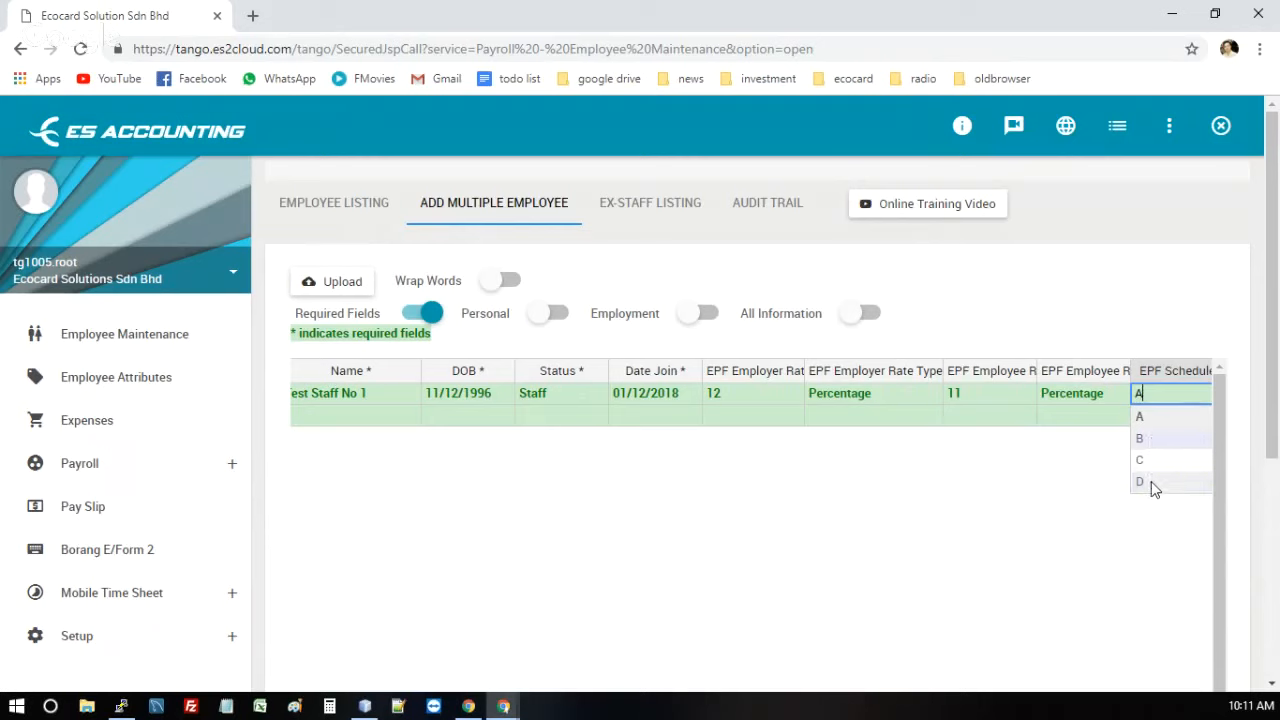
left_click(614, 416)
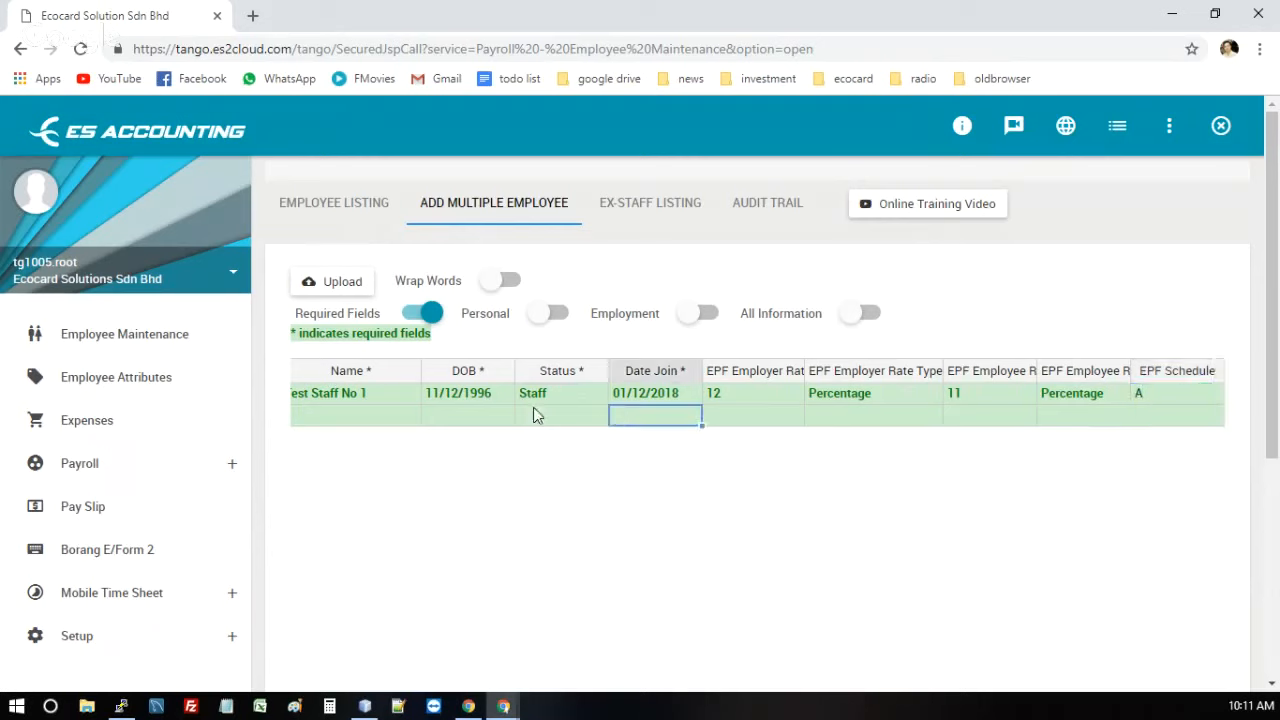
left_click(355, 392)
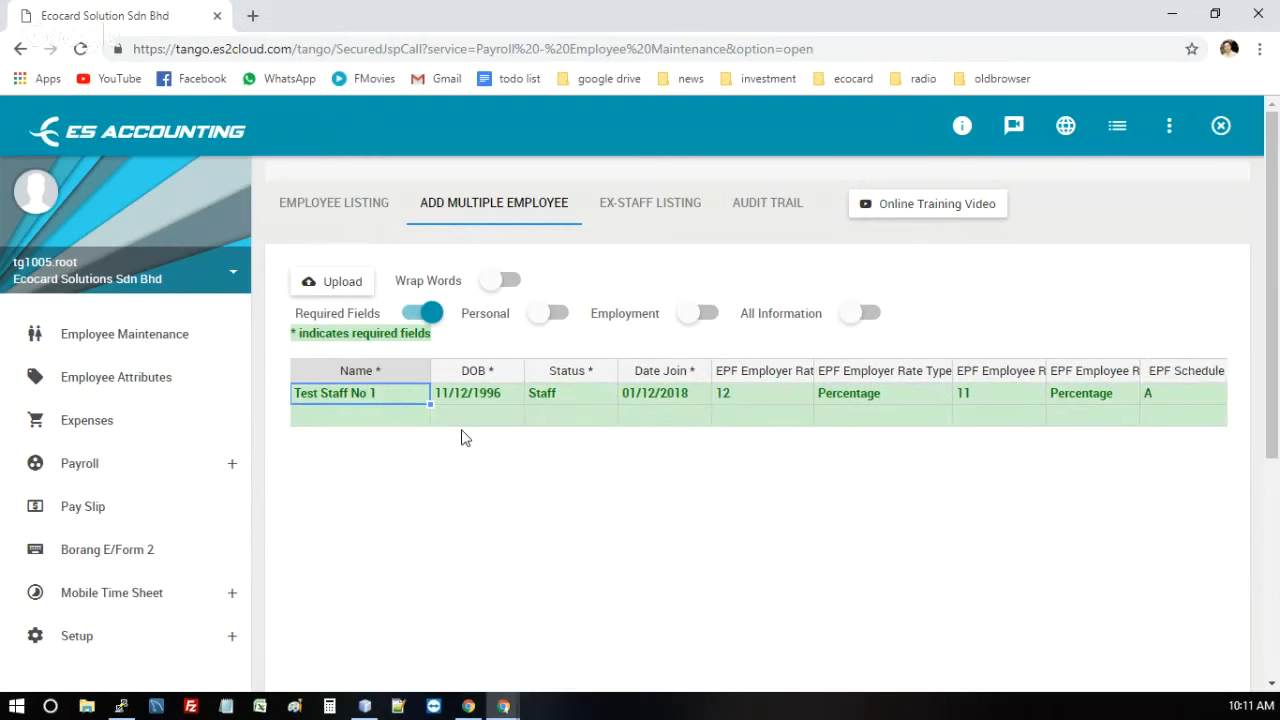
Copy the completed test1 row's values into the empty row below it.
key("Left")
key("Left")
key("Right")
key("Right")
key("Right")
key("Right")
key("Right")
key("Right")
key("Right")
key("Right")
key("Right")
key("Right")
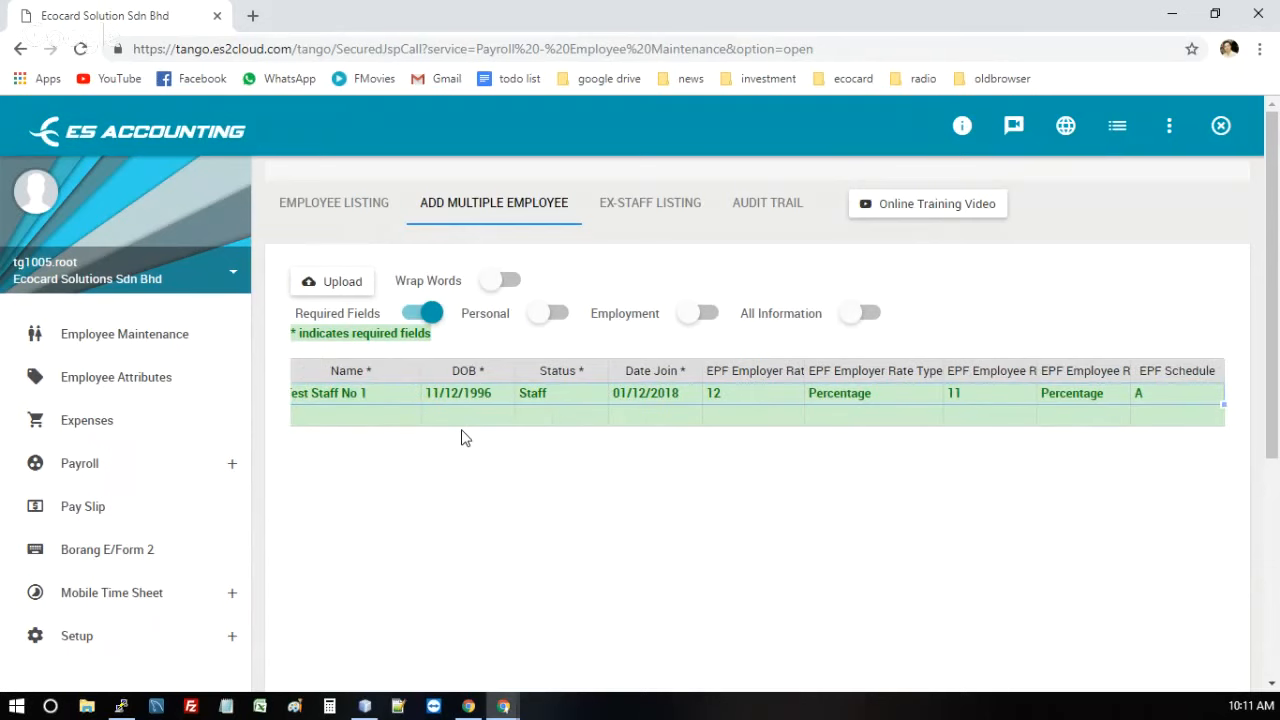
key("Home")
key("Down")
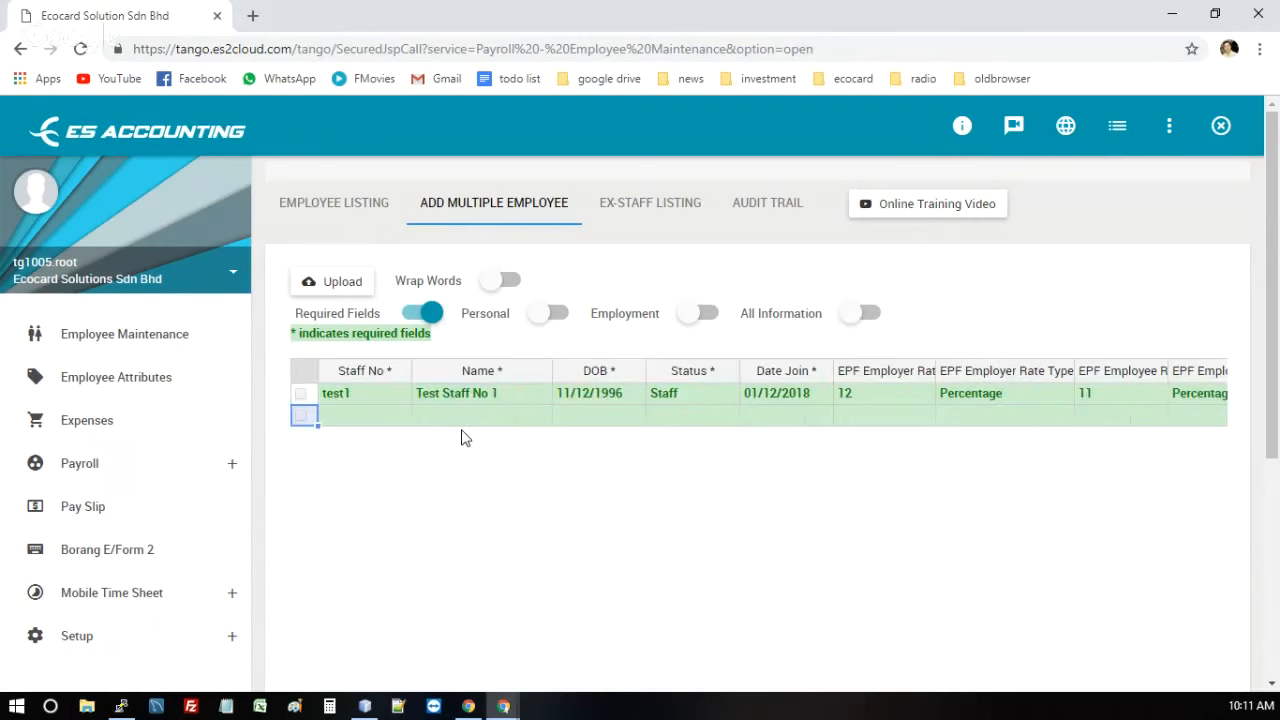
key("Right")
type("test1\tTest Staff No 1\t11/12/1996\tStaff\t01/12/2018\t12\tPercentage\t11\tPercentage\tA")
Set the copied row's staff number to test2 and its name to Test Staff No 2.
key("Home")
key("Right")
key("F2")
key("BackSpace")
type("2")
key("Tab")
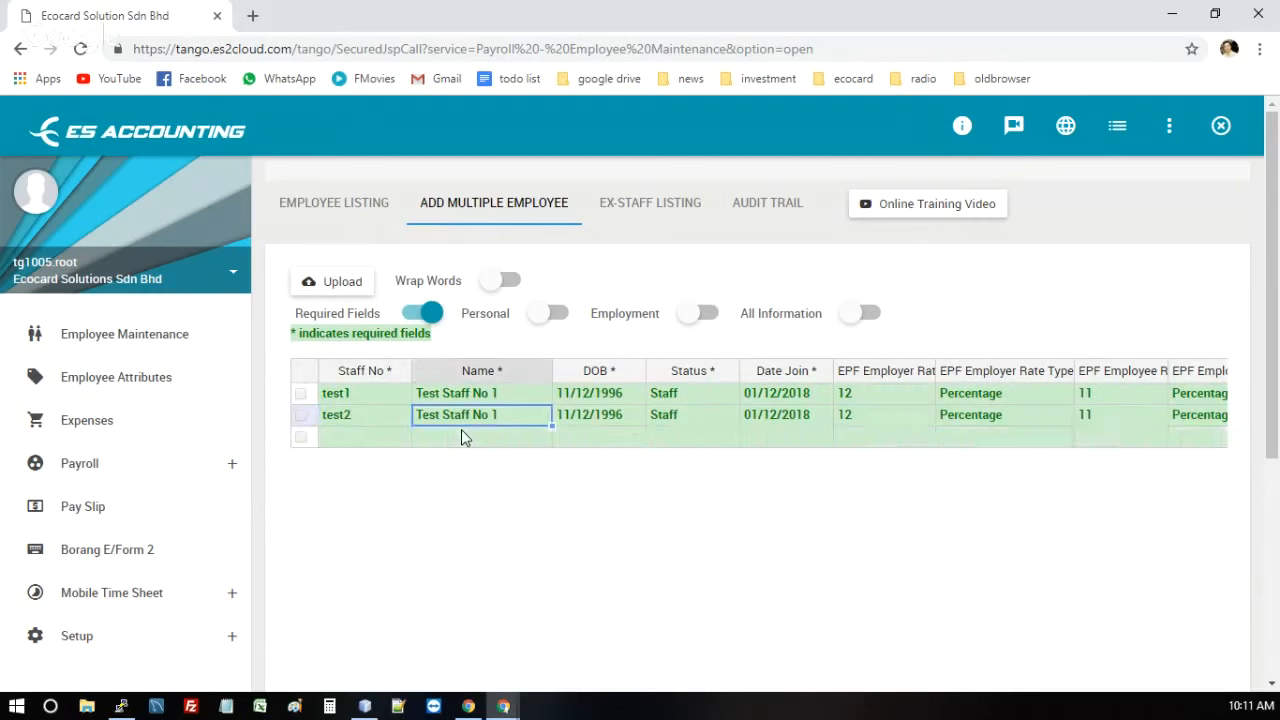
key("Left")
key("Right")
key("F2")
type("2")
key("shift+Tab")
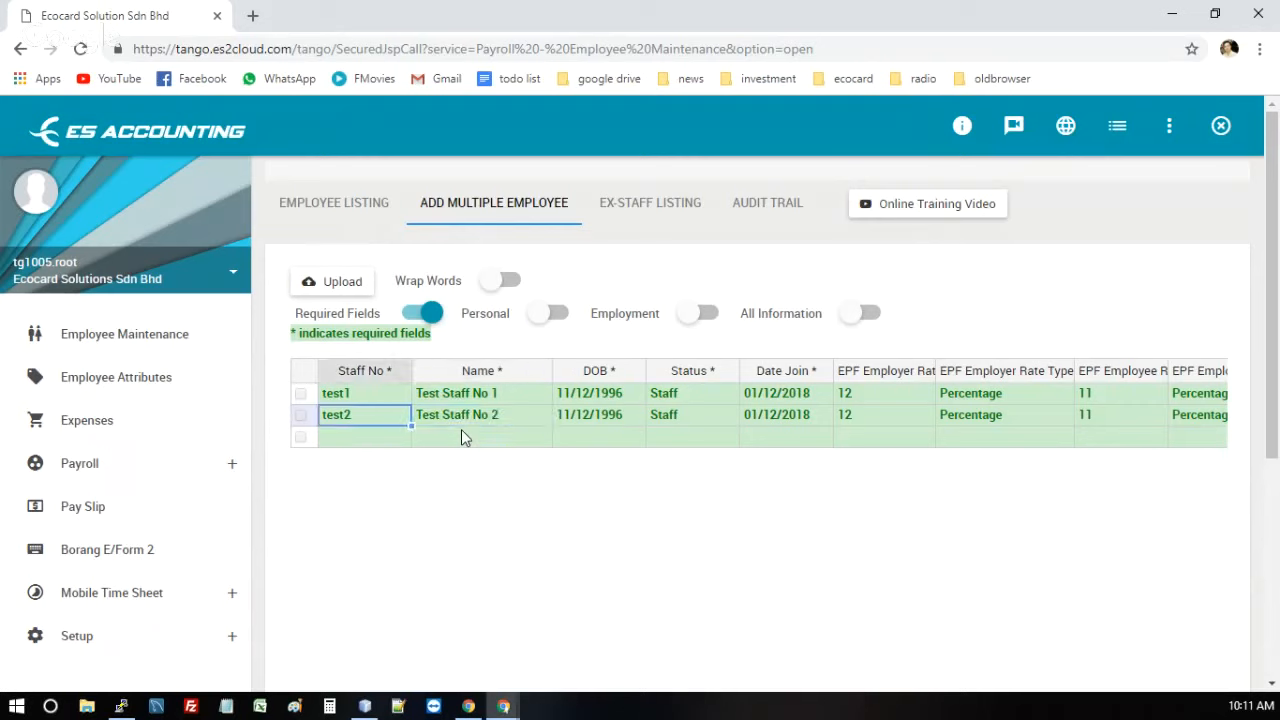
key("Left")
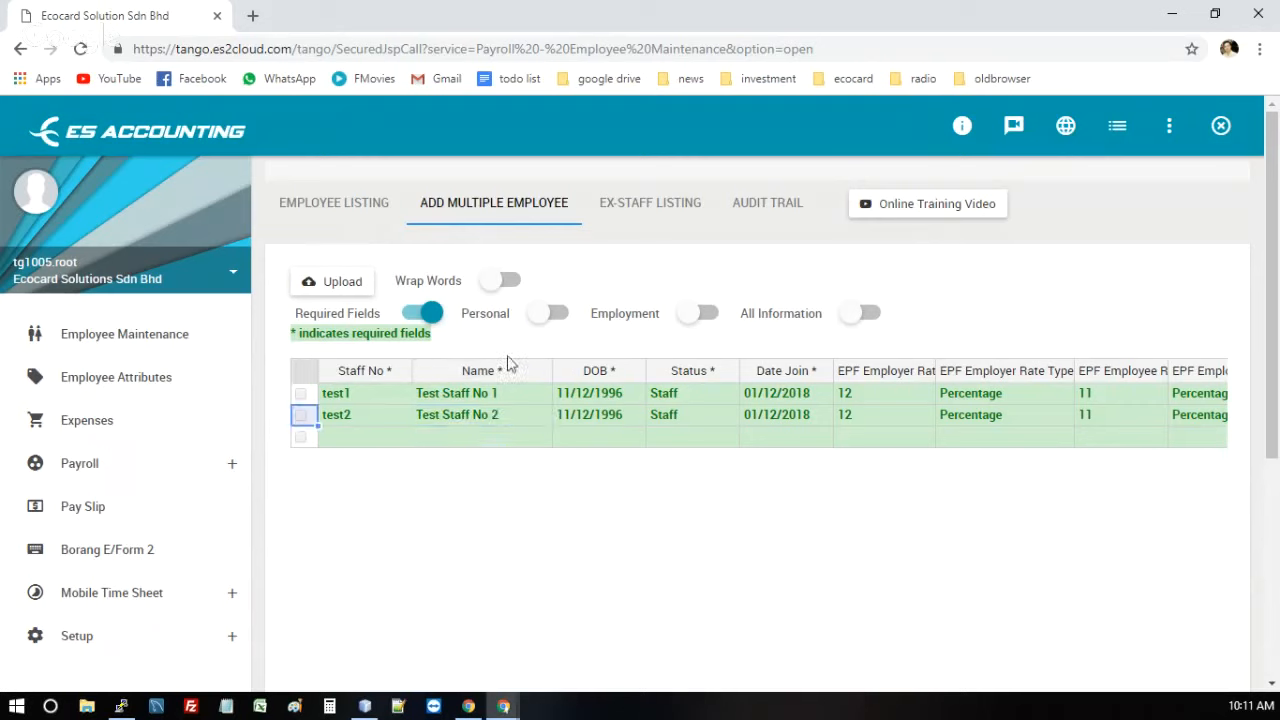
Upload the test1 and test2 entries and locate both employees in the employee listing.
left_click(337, 288)
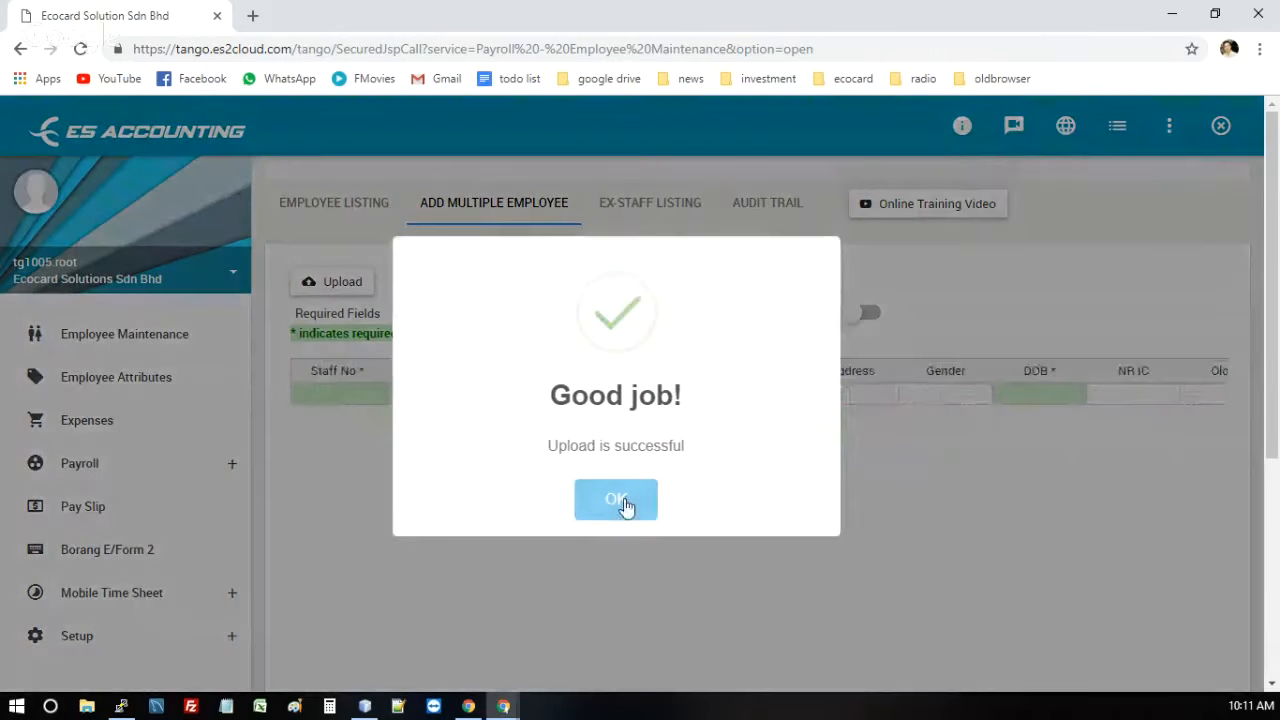
left_click(626, 505)
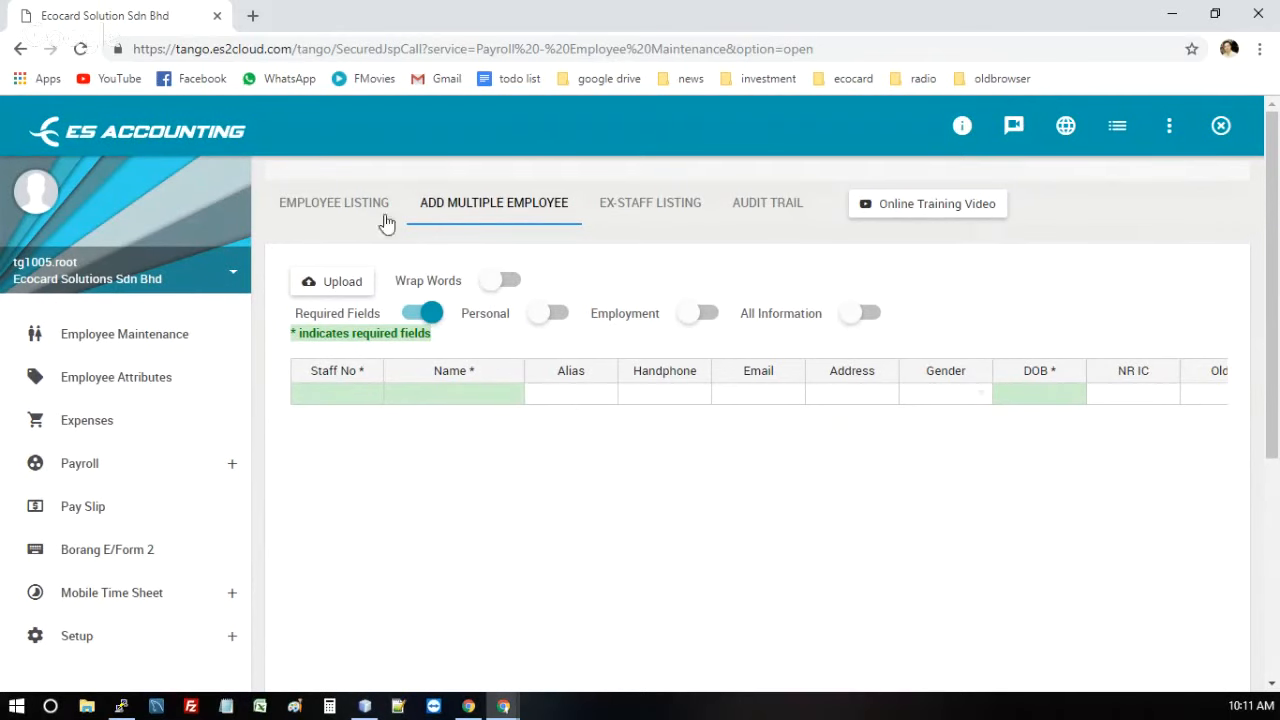
left_click(349, 212)
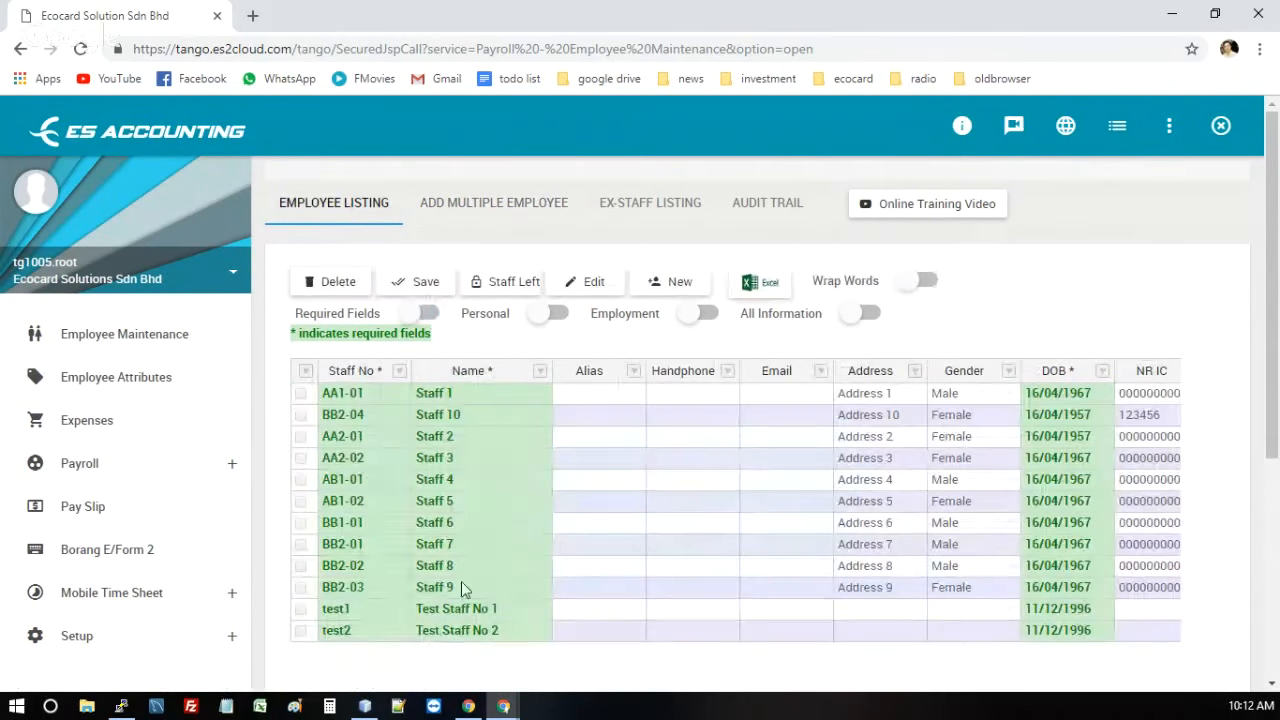
left_click(455, 608)
left_click(455, 626)
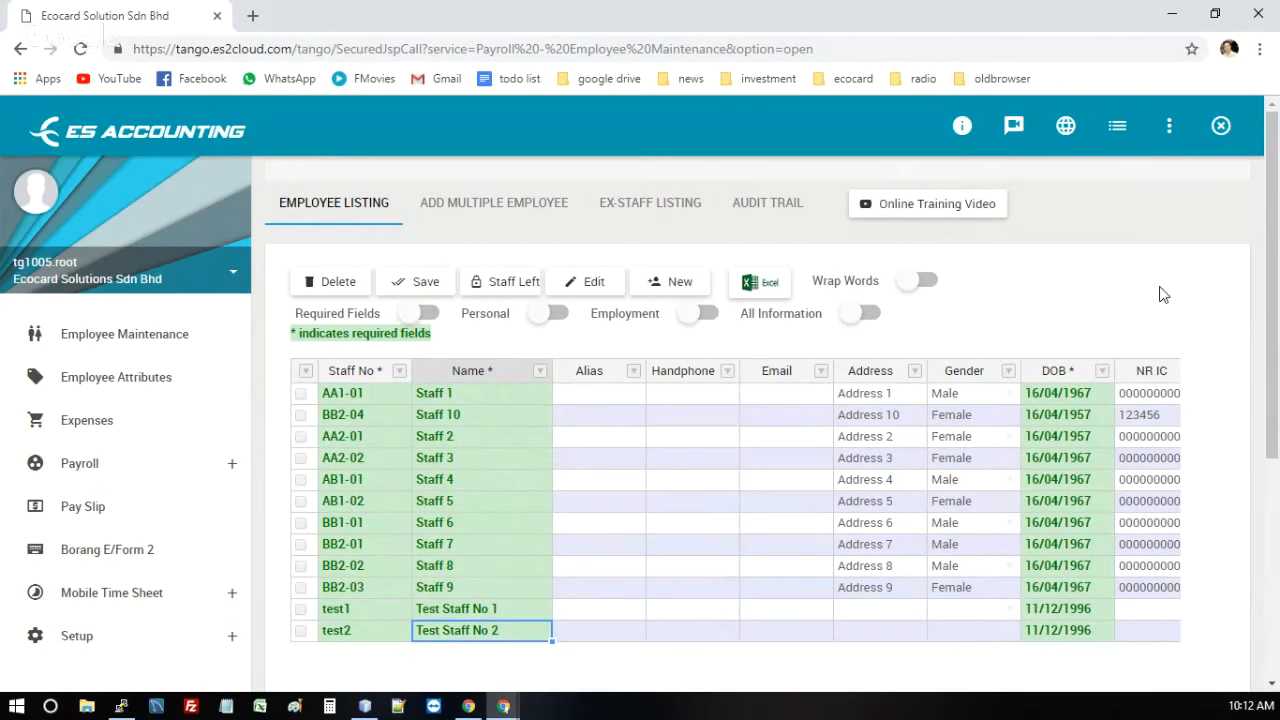
Tick the test1 and test2 rows in the employee listing for editing.
scroll(1163, 294, "down", 2)
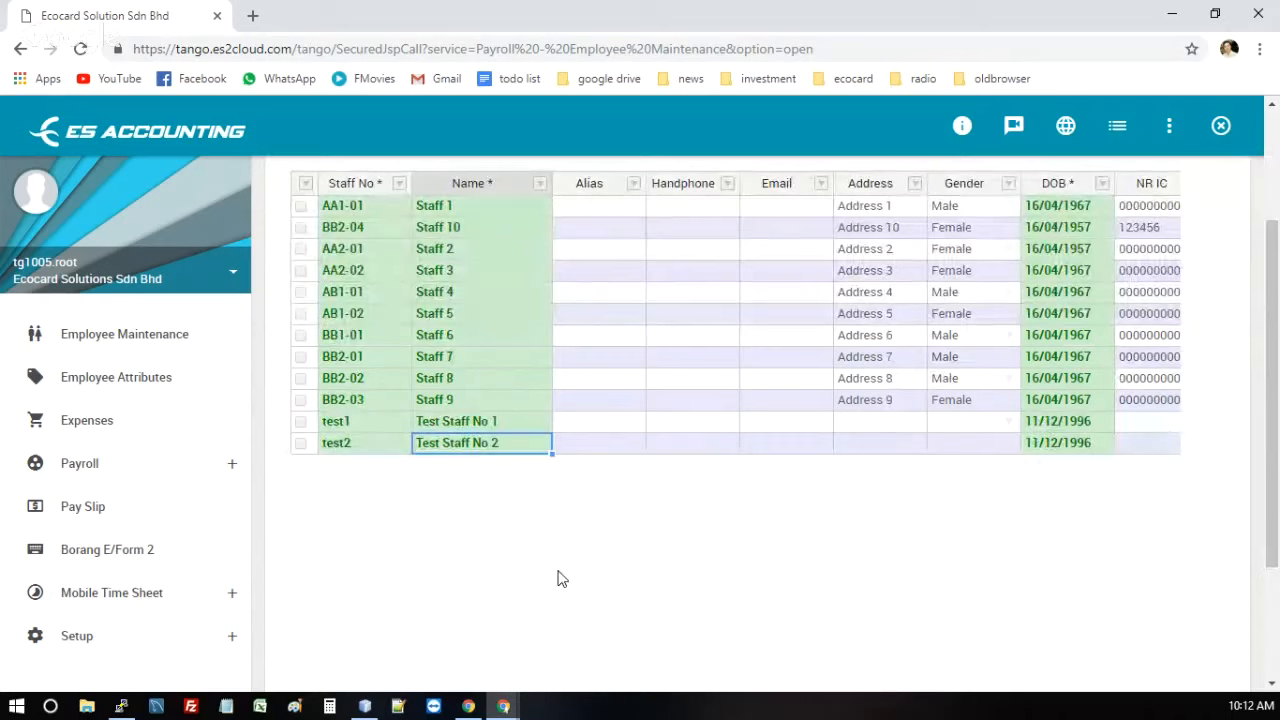
key("Up")
key("Left")
key("Left")
key("space")
key("Down")
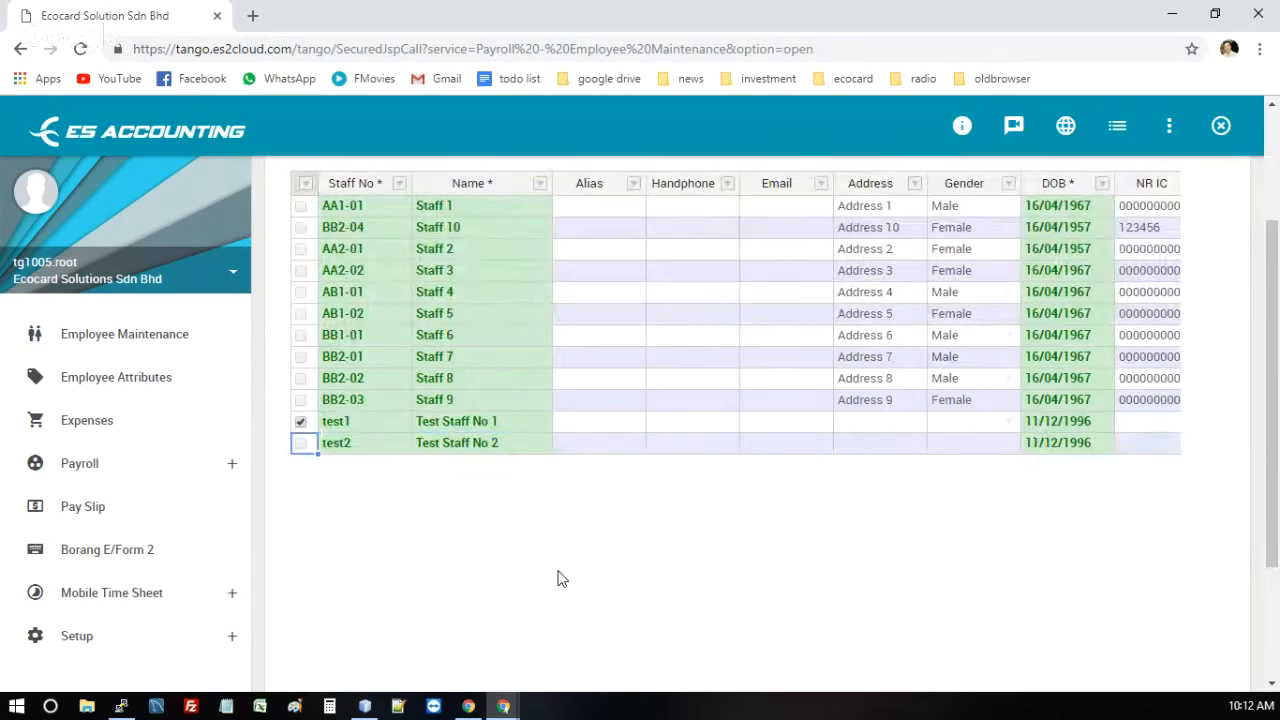
key("space")
Enter the handphone number for the test1 employee directly in the listing grid.
key("Right")
key("Right")
key("Right")
key("Up")
key("Right")
key("Left")
key("Right")
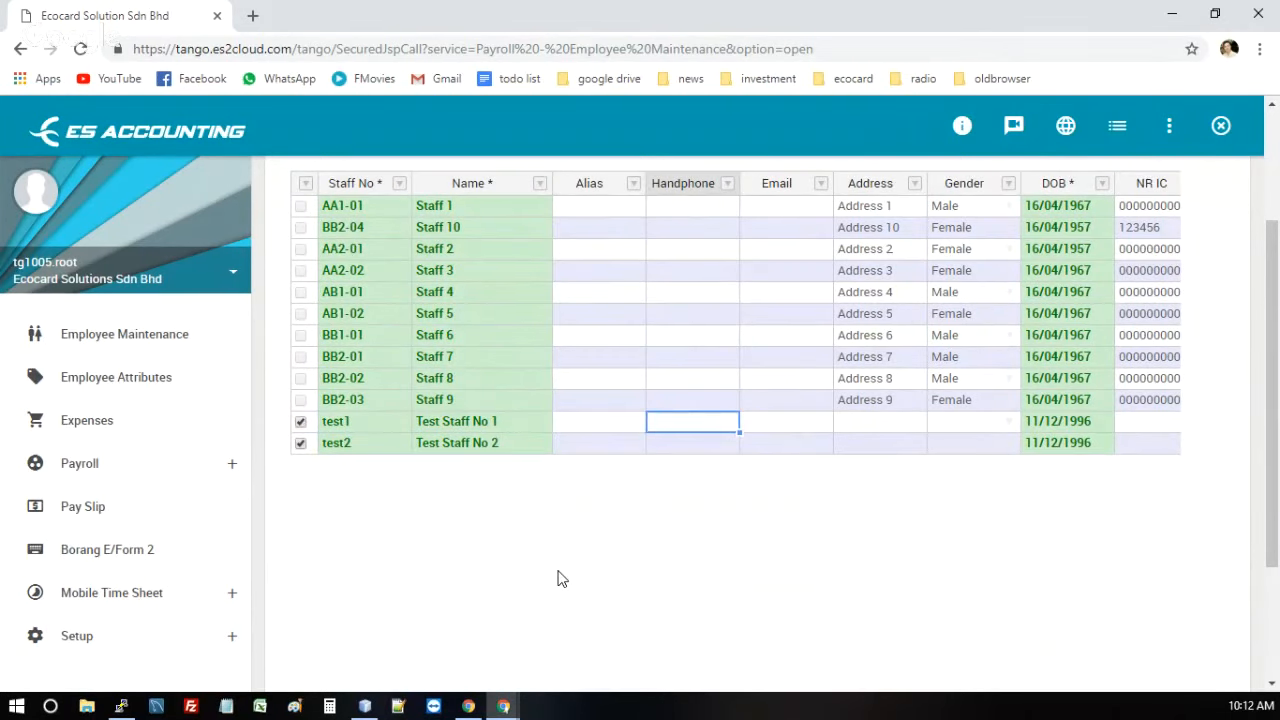
type("1113123")
key("Tab")
Enter the handphone number for the test2 employee in the listing grid.
key("Down")
key("Left")
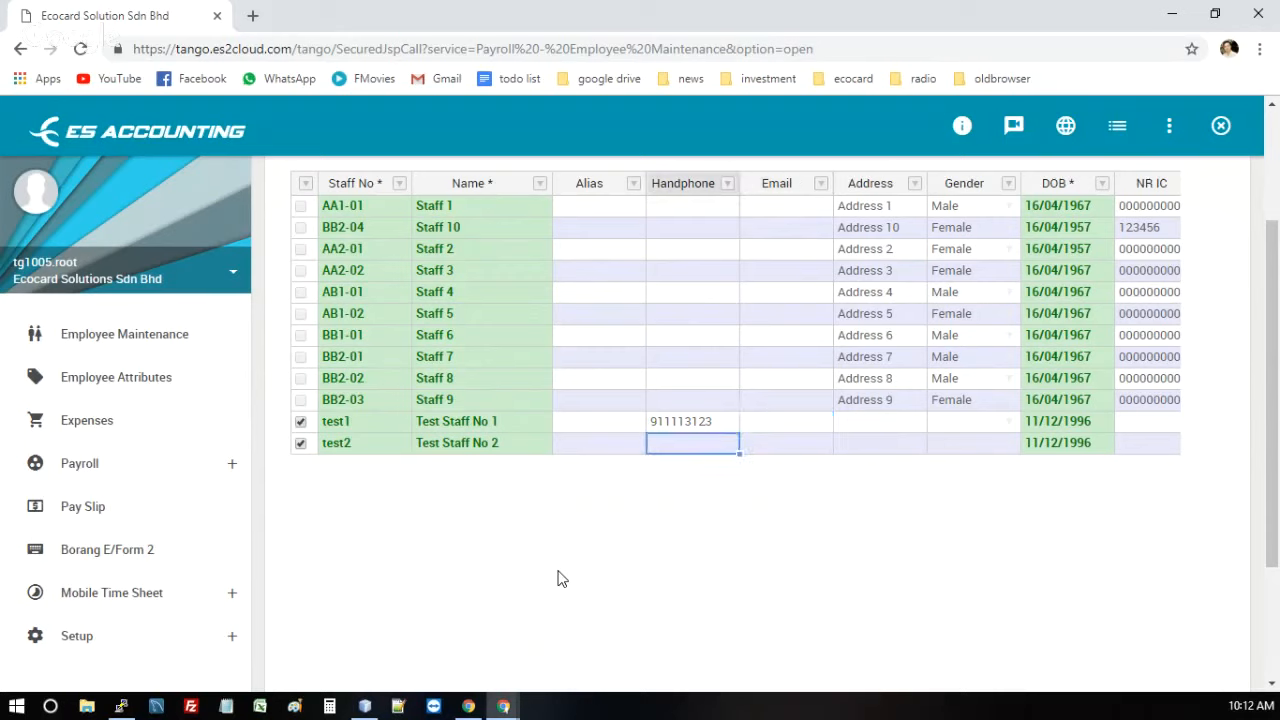
type("9123123")
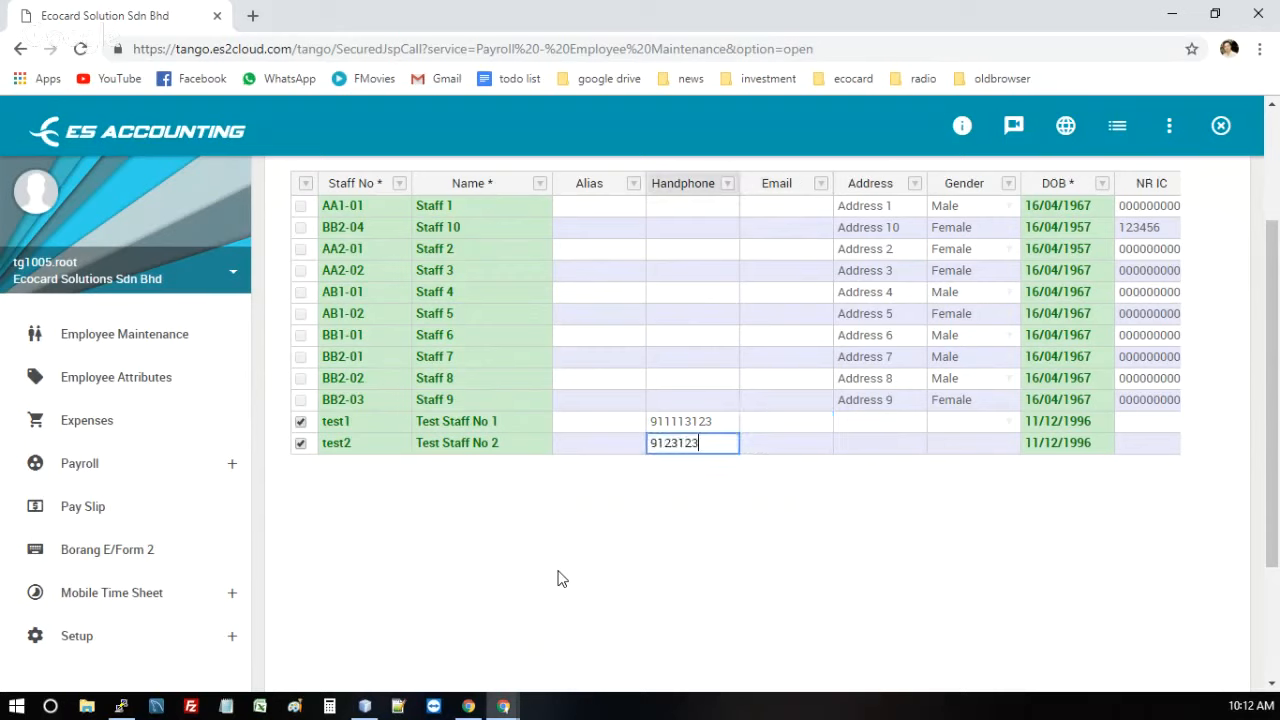
key("Tab")
key("Left")
key("Left")
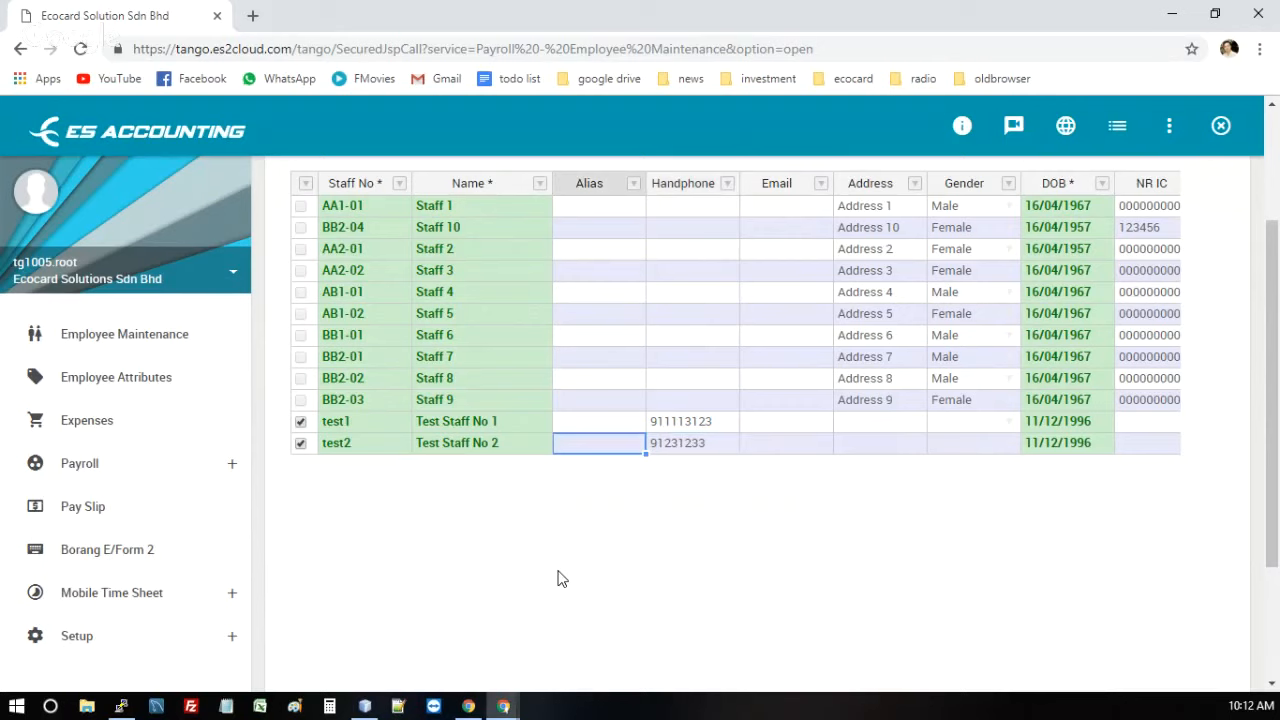
Look through the alias, email, address, gender and DOB fields of the test1 and test2 rows.
key("Right")
key("Right")
key("Right")
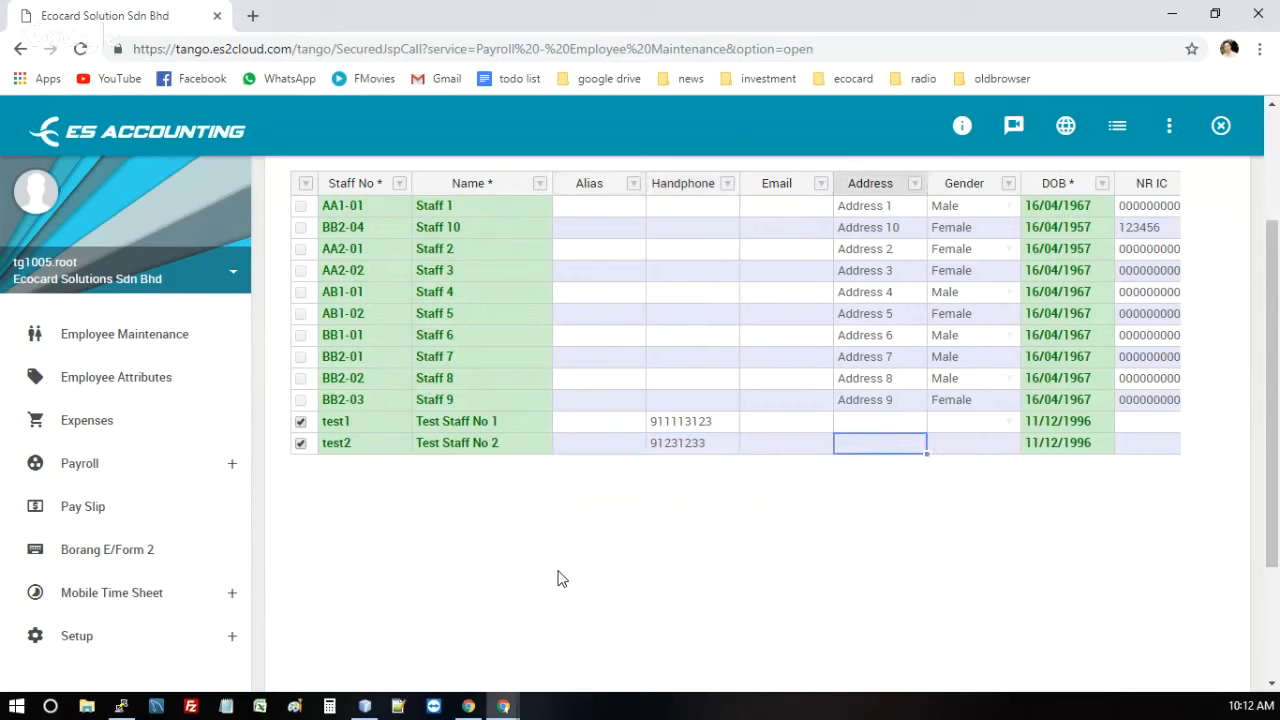
key("Left")
key("Up")
key("Right")
key("Right")
key("Right")
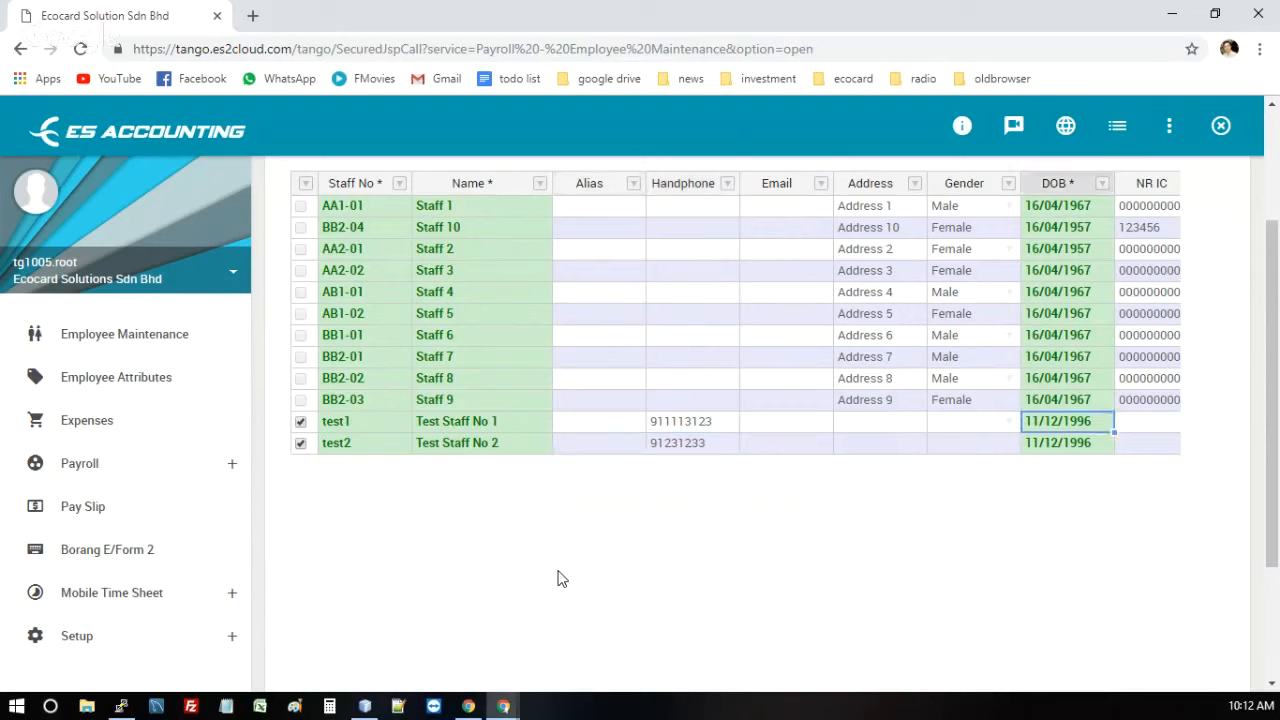
key("Left")
key("Right")
key("Right")
key("Left")
key("Left")
key("Left")
key("Left")
key("Left")
key("Left")
key("Left")
key("Left")
key("Left")
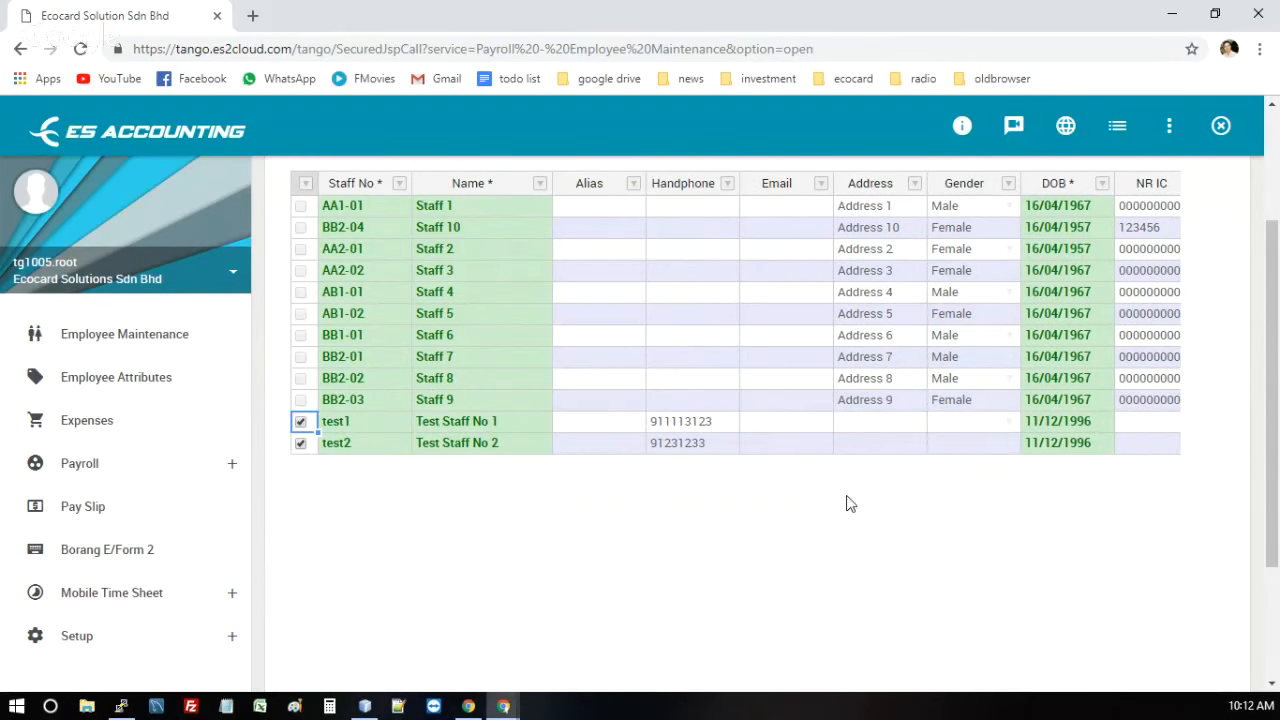
Save the changes to the two ticked employees and confirm the save.
scroll(846, 503, "up", 2)
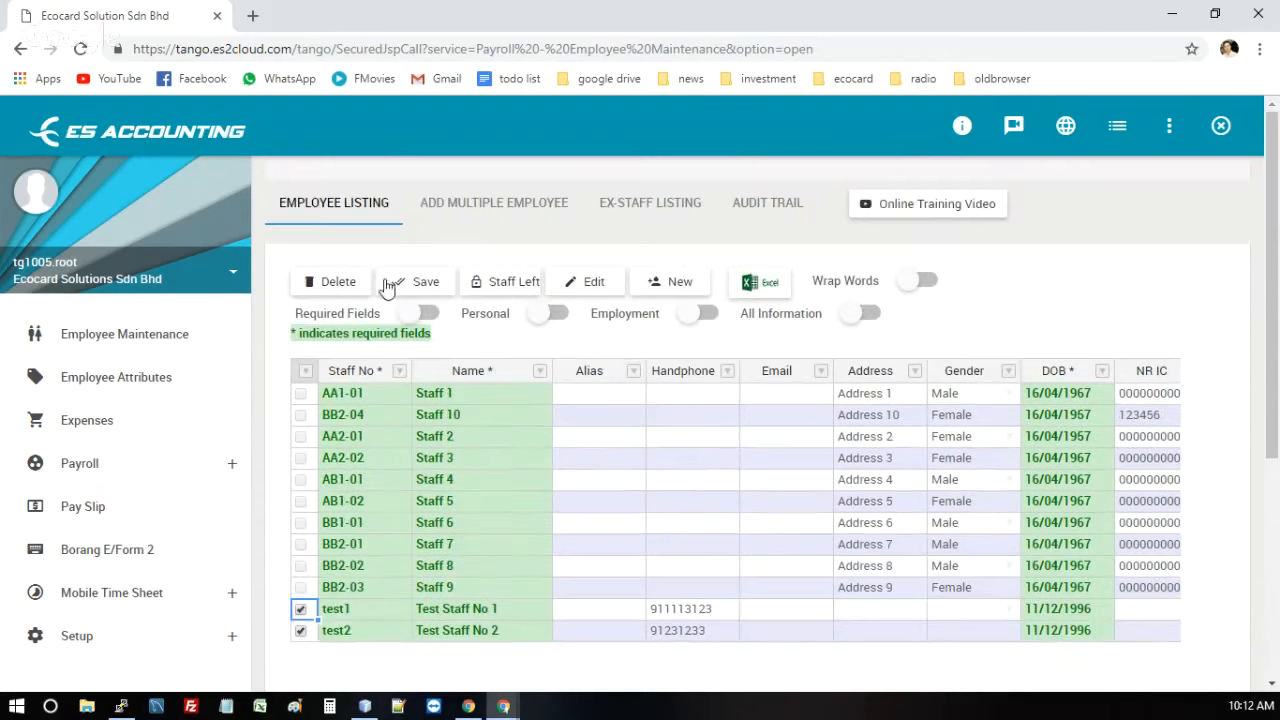
left_click(400, 283)
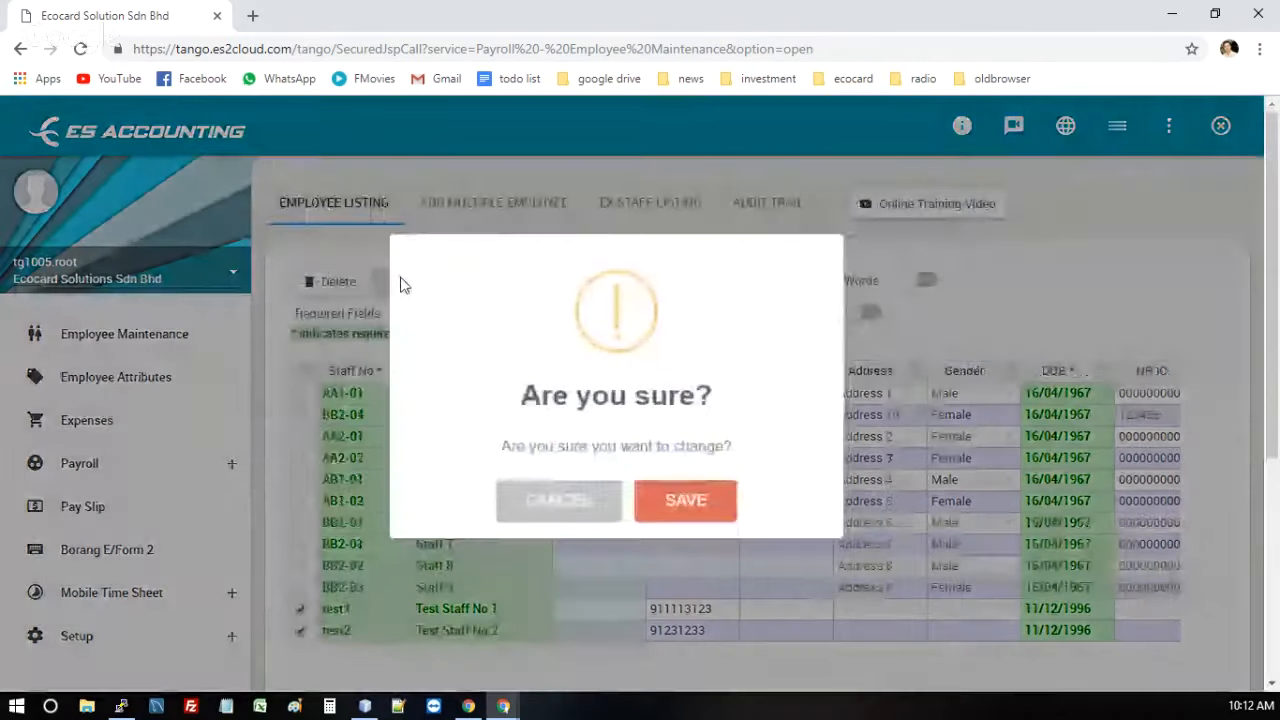
left_click(688, 520)
left_click(607, 508)
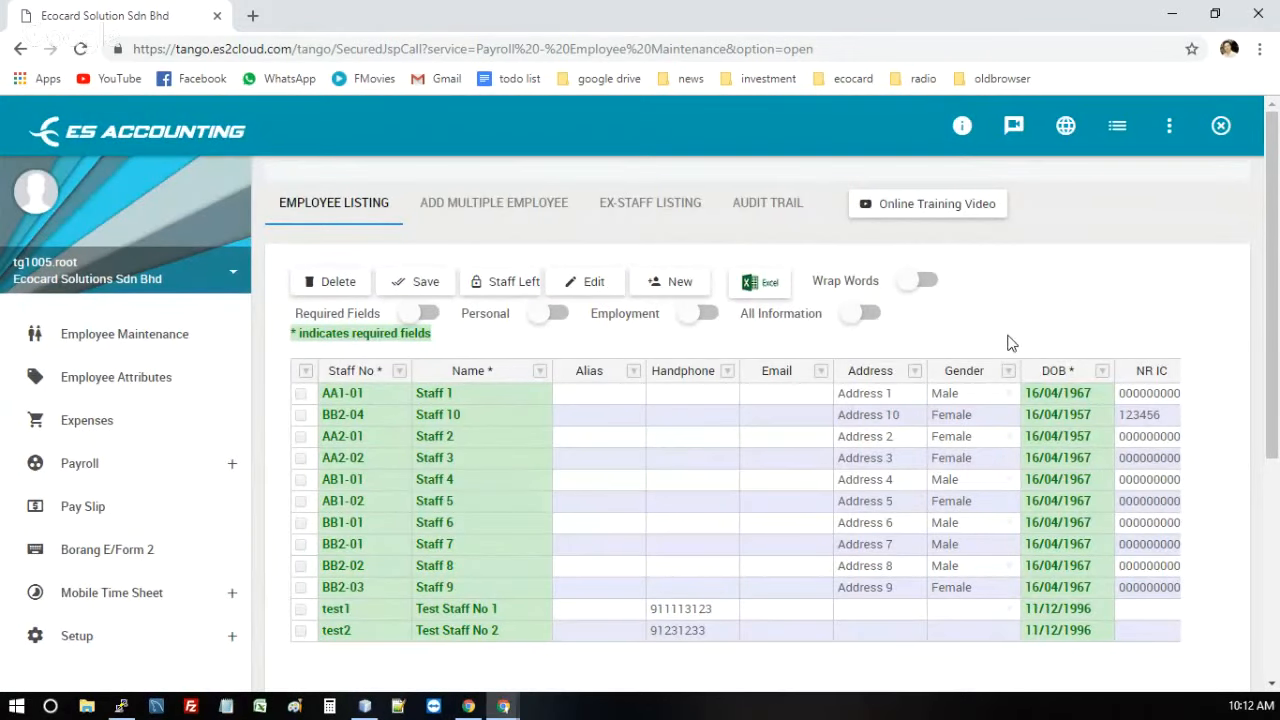
Reload the employee listing and check the saved handphone numbers of test1 and test2.
right_click(1104, 281)
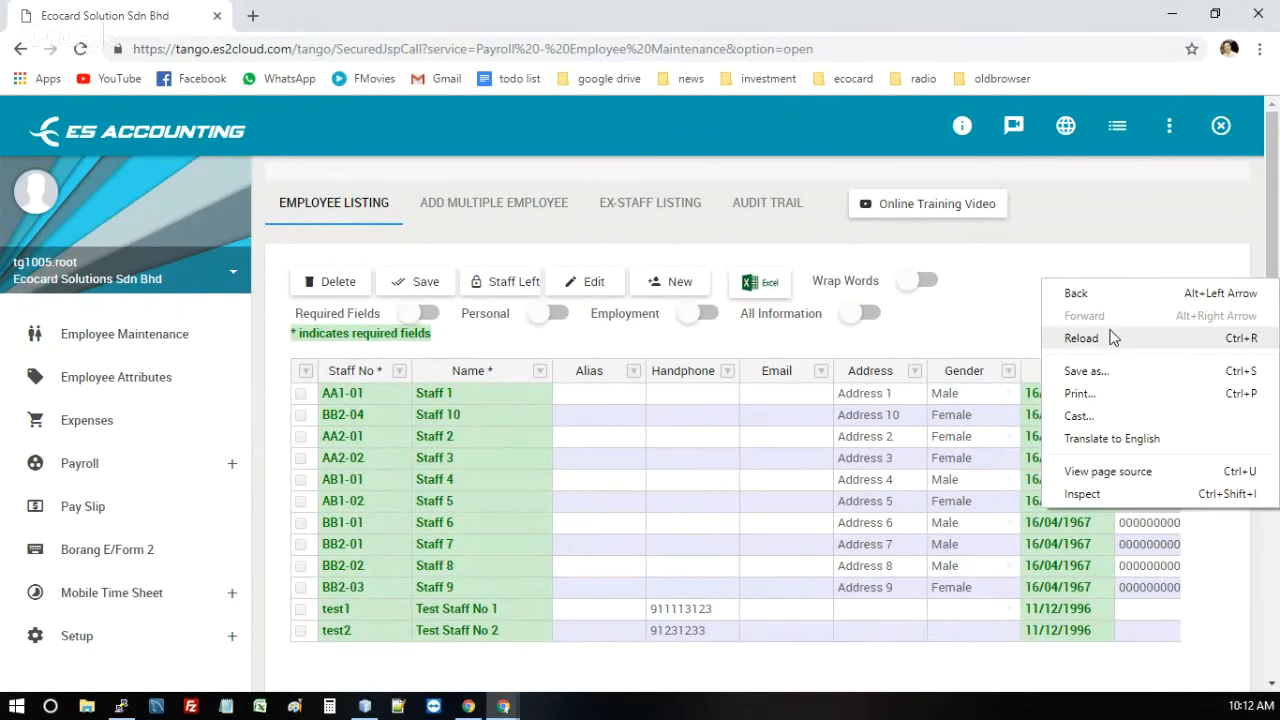
left_click(1112, 338)
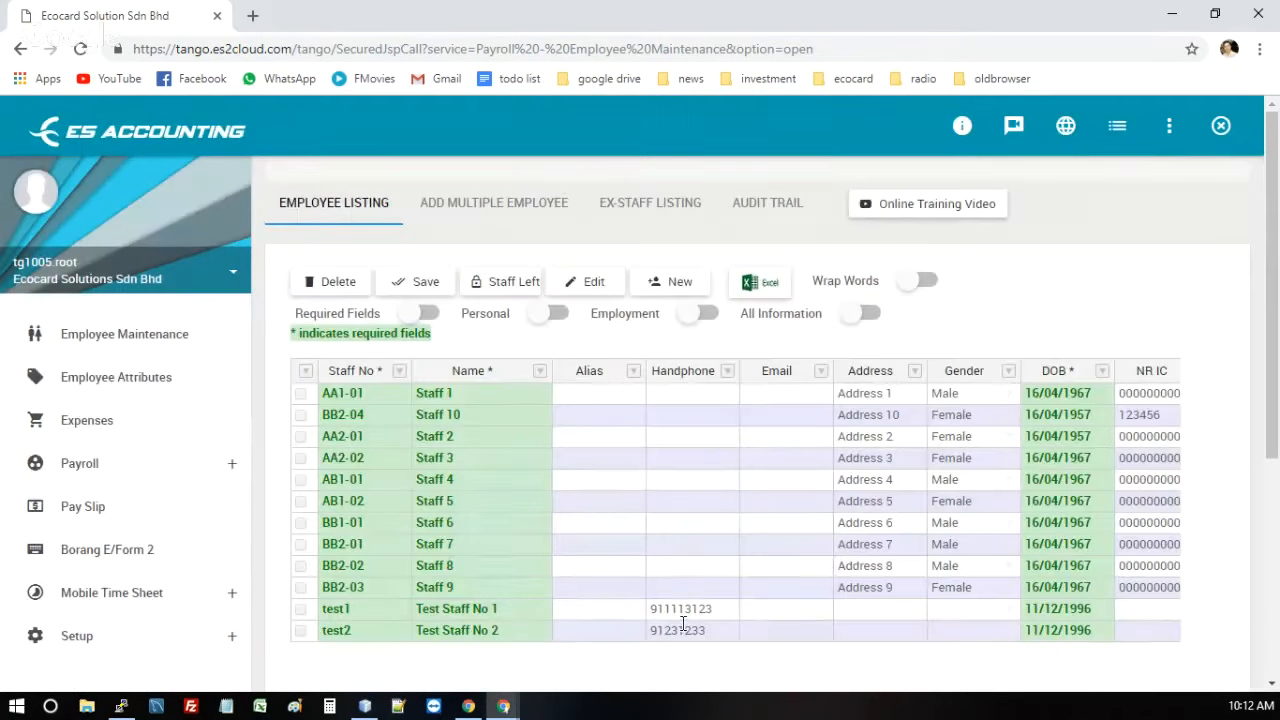
left_click(684, 630)
left_click(686, 609)
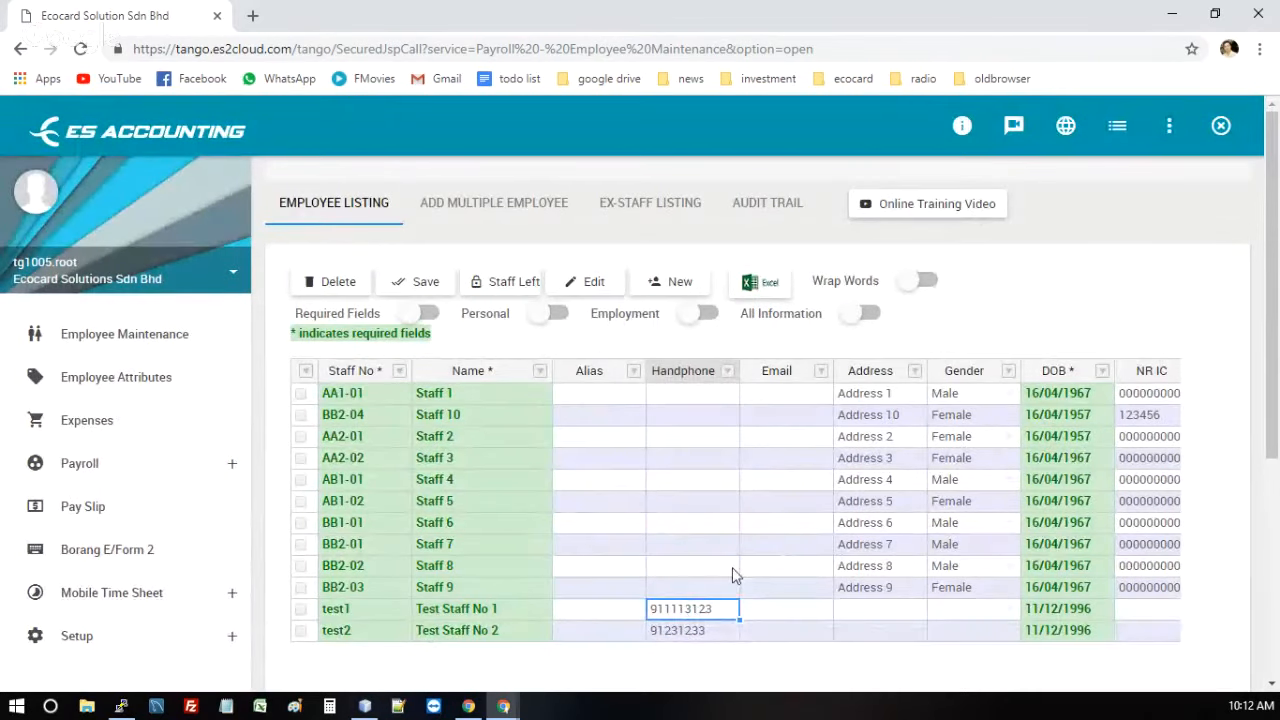
Tick the test1 and test2 rows in the reloaded employee listing.
left_click(302, 612)
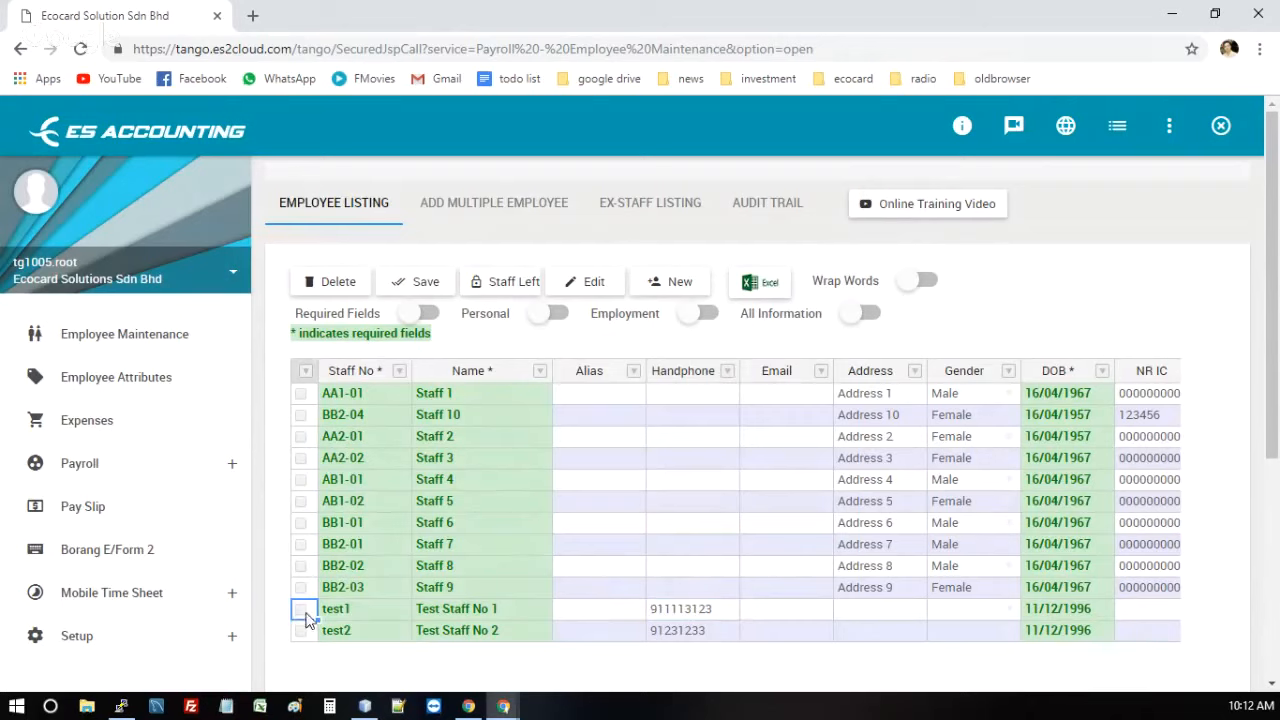
left_click(307, 617)
left_click(305, 629)
key("space")
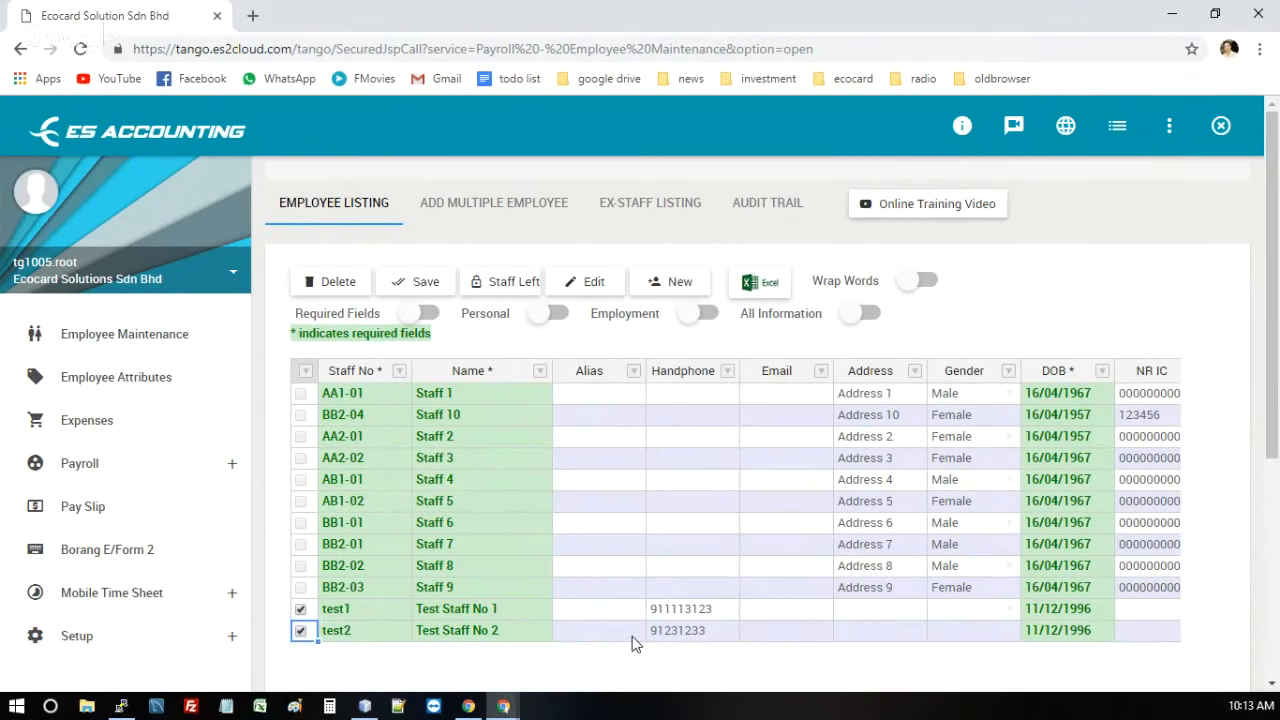
key("Up")
key("Up")
key("Up")
key("Up")
key("Up")
key("Down")
key("Down")
key("Down")
key("Down")
key("Down")
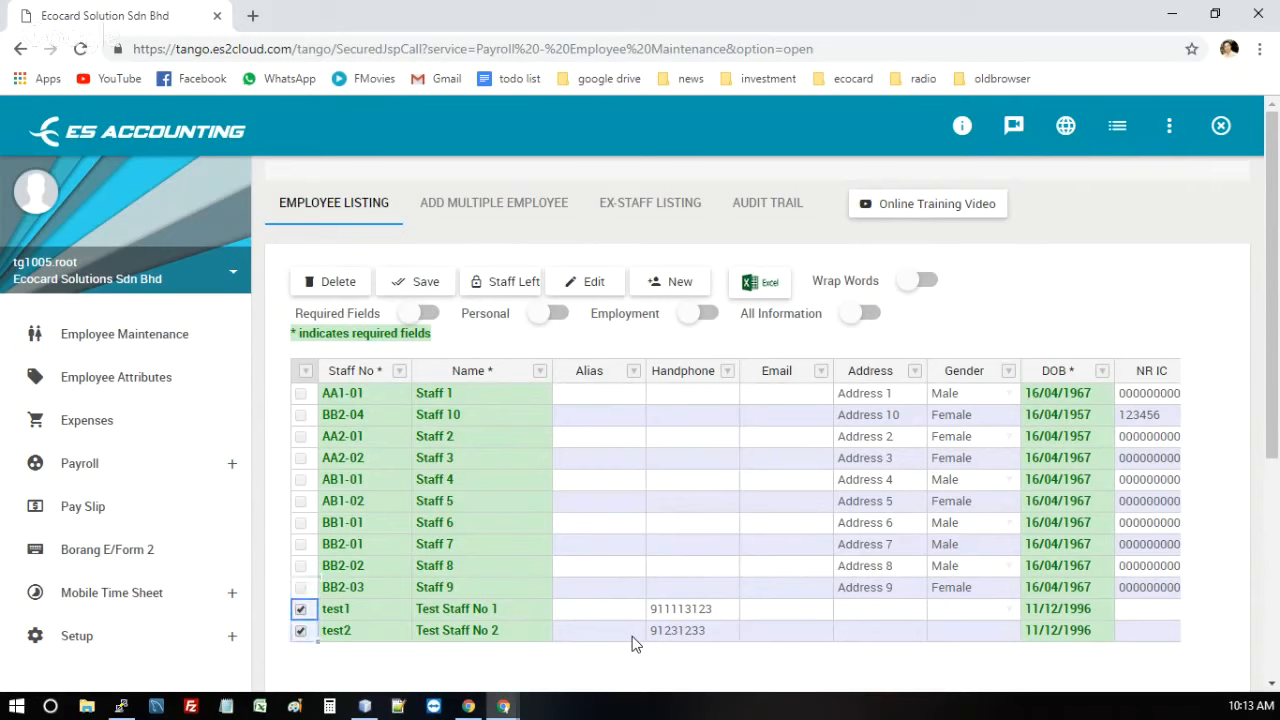
key("Up")
key("Down")
key("shift+Down")
Select the checkboxes of the first two employees, Staff 1 and Staff 10, and tick both at once.
key("Up")
key("Up")
key("Up")
key("Up")
key("Up")
key("Up")
key("Up")
key("Up")
key("Up")
key("Up")
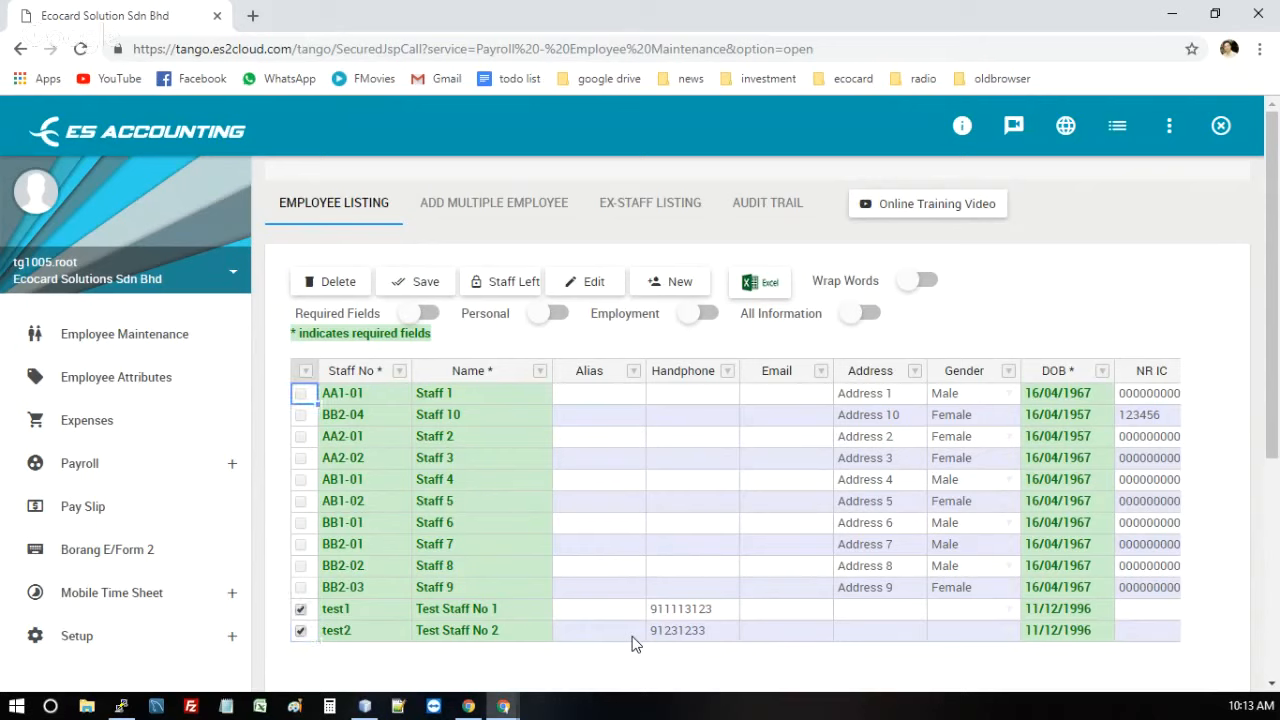
key("shift+Down")
key("space")
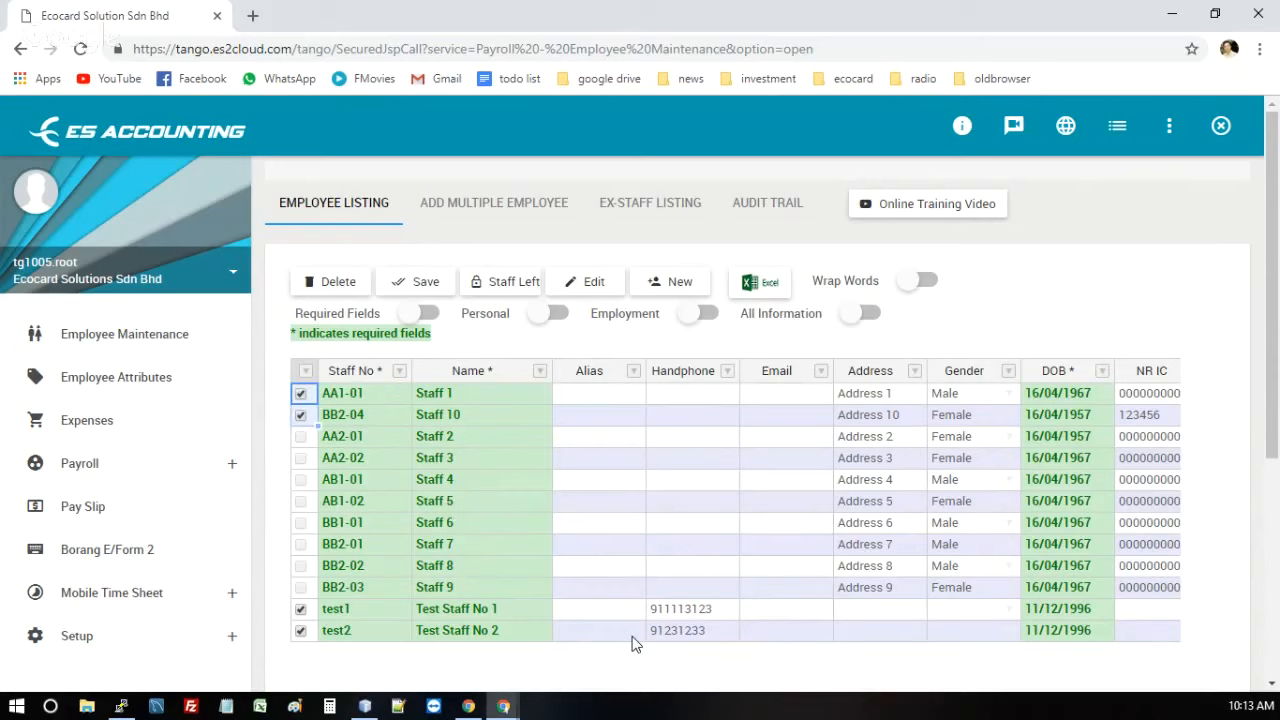
Select the checkboxes of Staff 3 and Staff 4 and tick both at once.
key("Down")
key("Down")
key("Down")
key("shift+Down")
key("space")
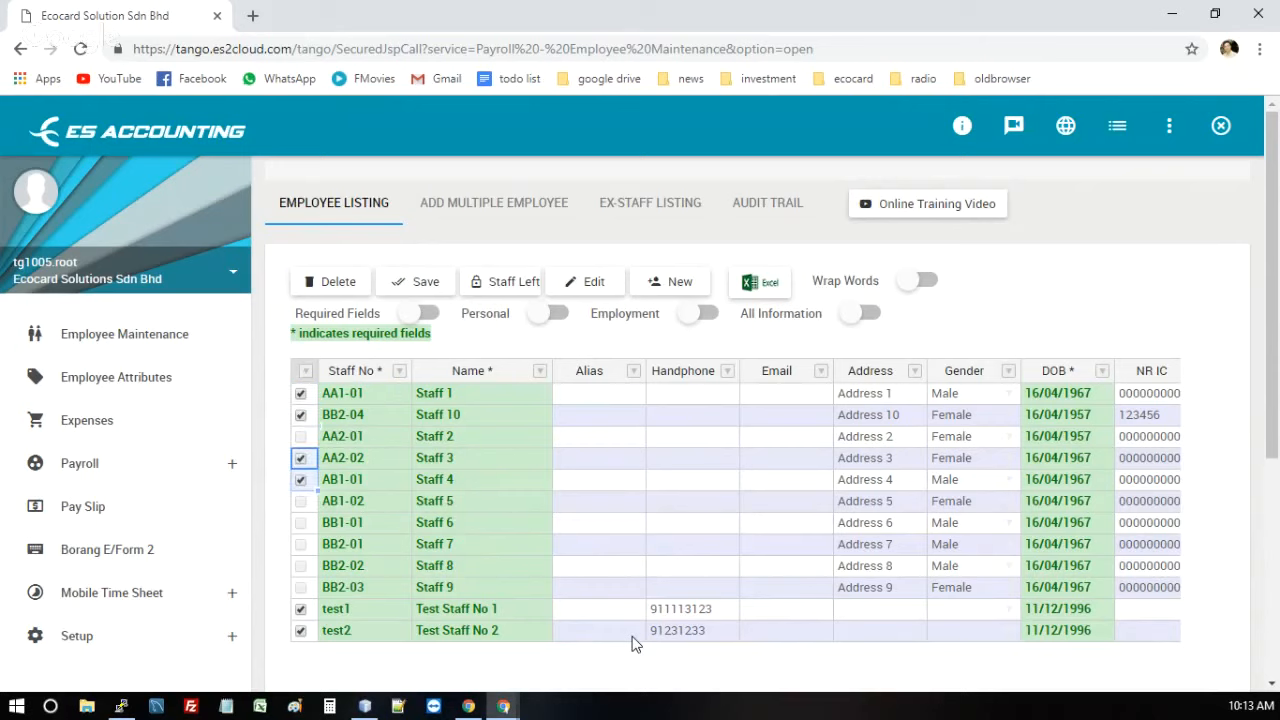
Untick the rows of Staff 1, Staff 10, Staff 3 and Staff 4.
key("Up")
key("Up")
key("Up")
key("space")
key("Down")
key("space")
key("Down")
key("Down")
key("Down")
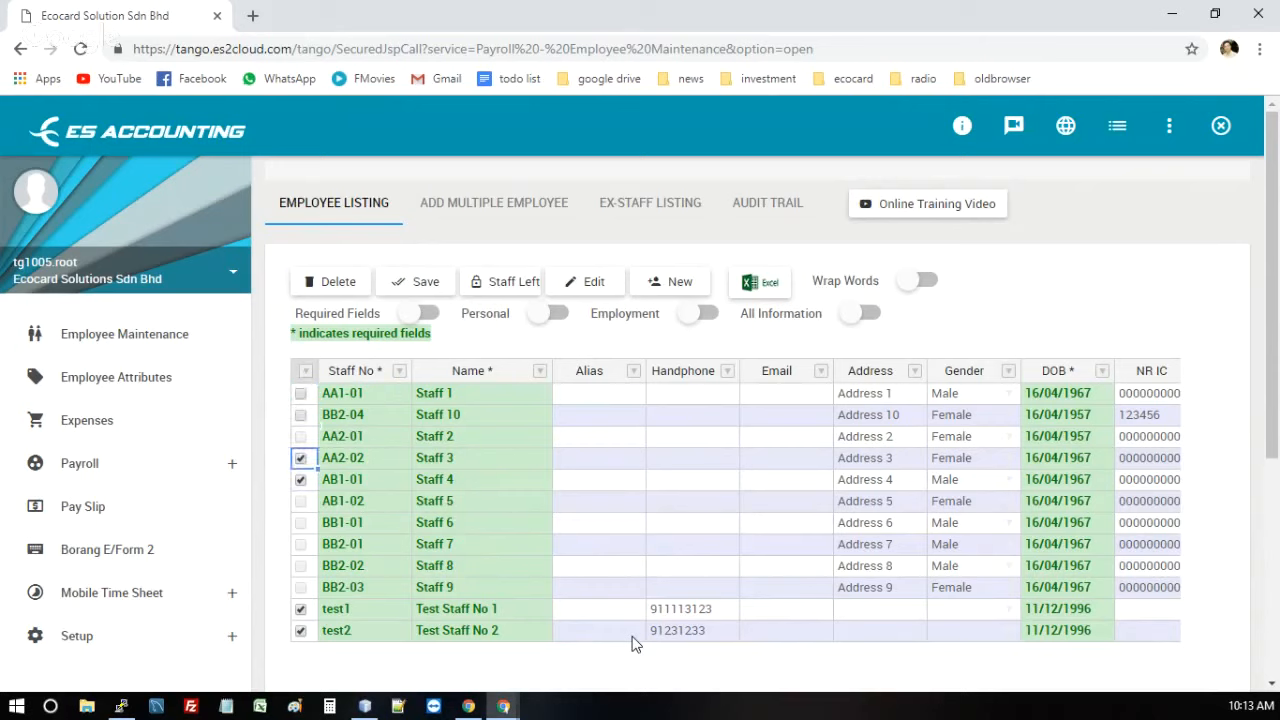
key("space")
key("Up")
key("space")
Untick the test1 and test2 rows at the end of the listing.
key("Down")
key("Down")
key("Down")
key("Down")
key("Down")
key("Down")
key("Down")
key("Down")
key("space")
key("Up")
key("Up")
key("Up")
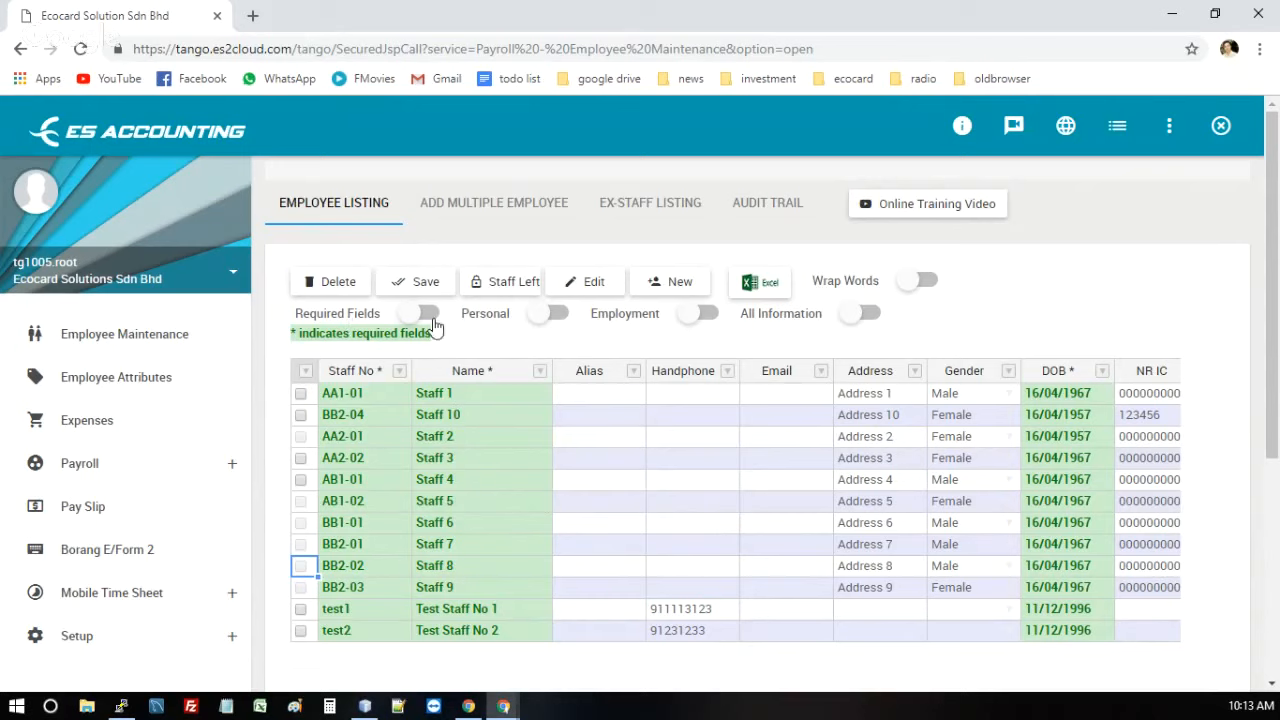
Limit the employee listing to the personal fields and look through the gender, marital status and spouse code columns.
left_click(532, 316)
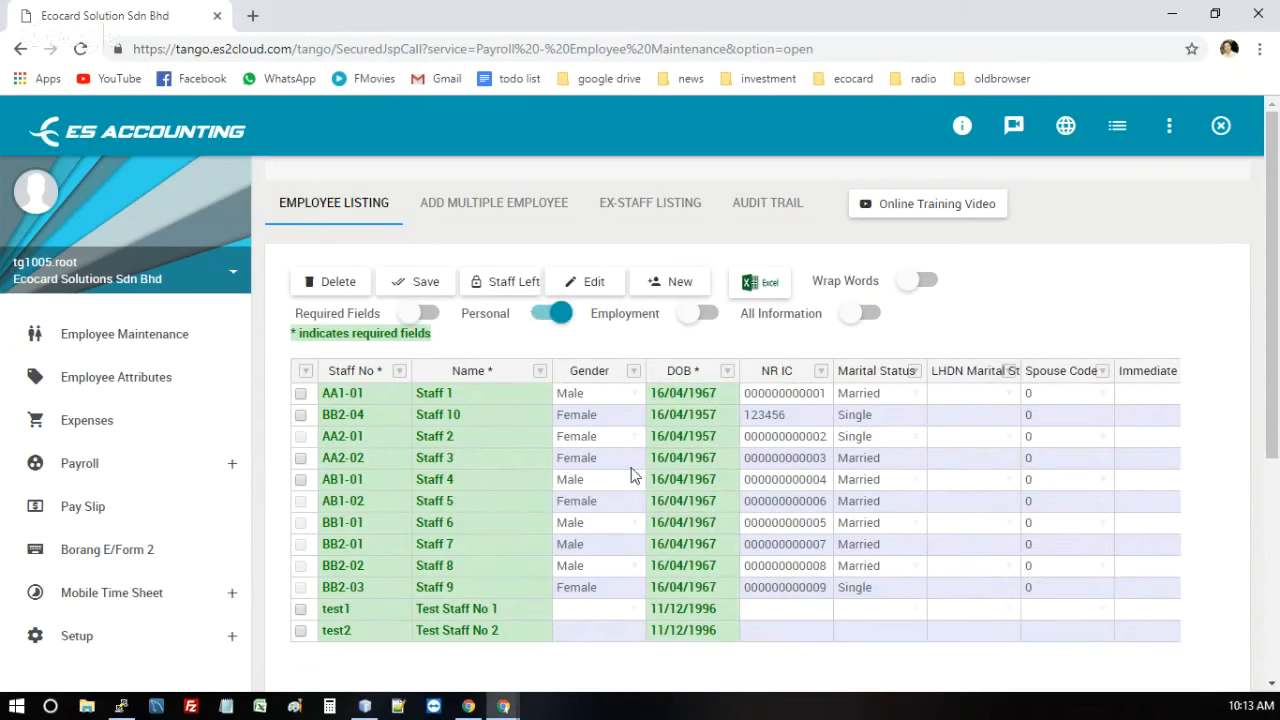
left_click(631, 462)
left_click(482, 414)
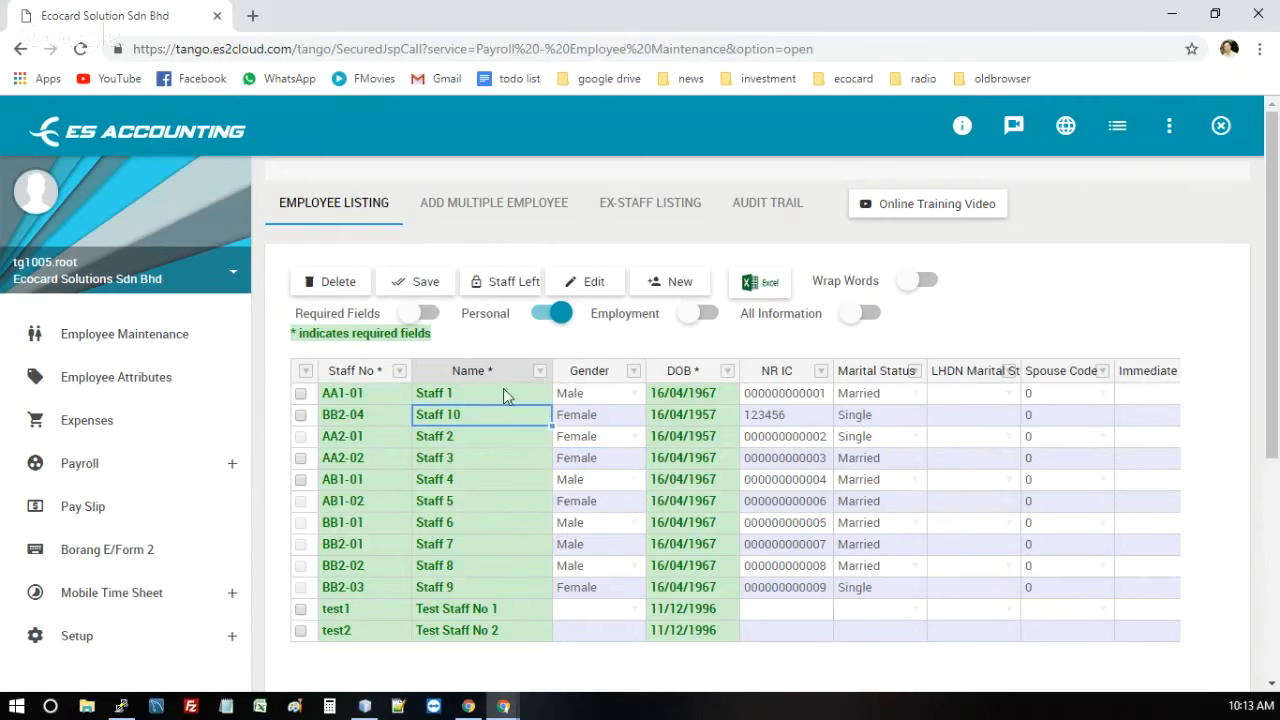
left_click(905, 487)
key("Tab")
key("Tab")
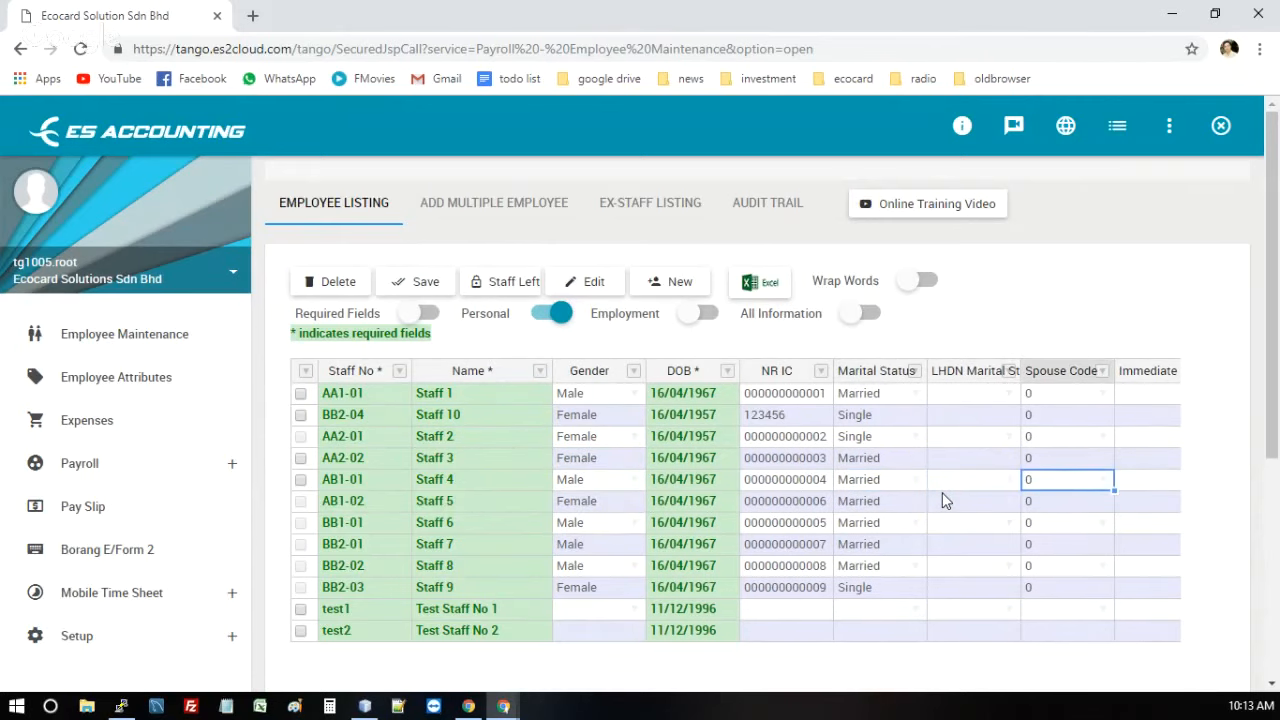
Look through the remaining personal columns as far as the EPF schedule, and return to the staff number column.
key("Tab")
key("Tab")
key("Tab")
key("Tab")
key("Tab")
key("Tab")
key("Tab")
key("shift+Tab")
key("shift+Tab")
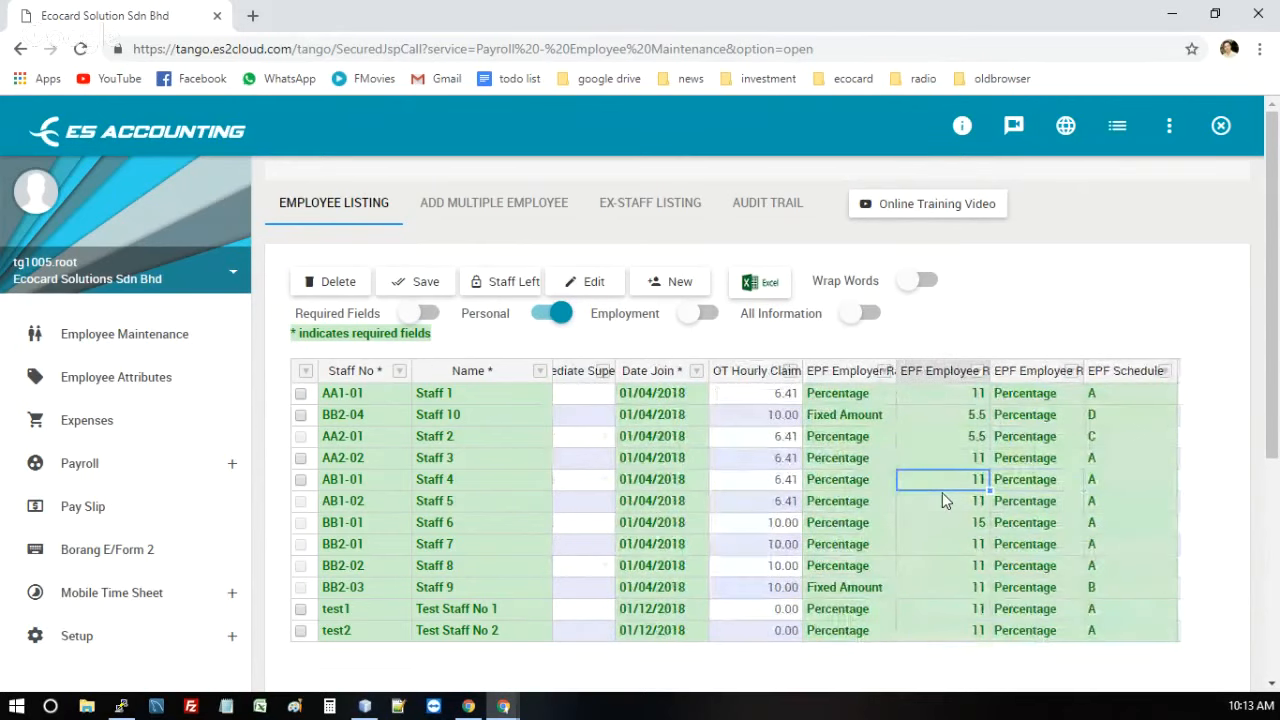
key("Home")
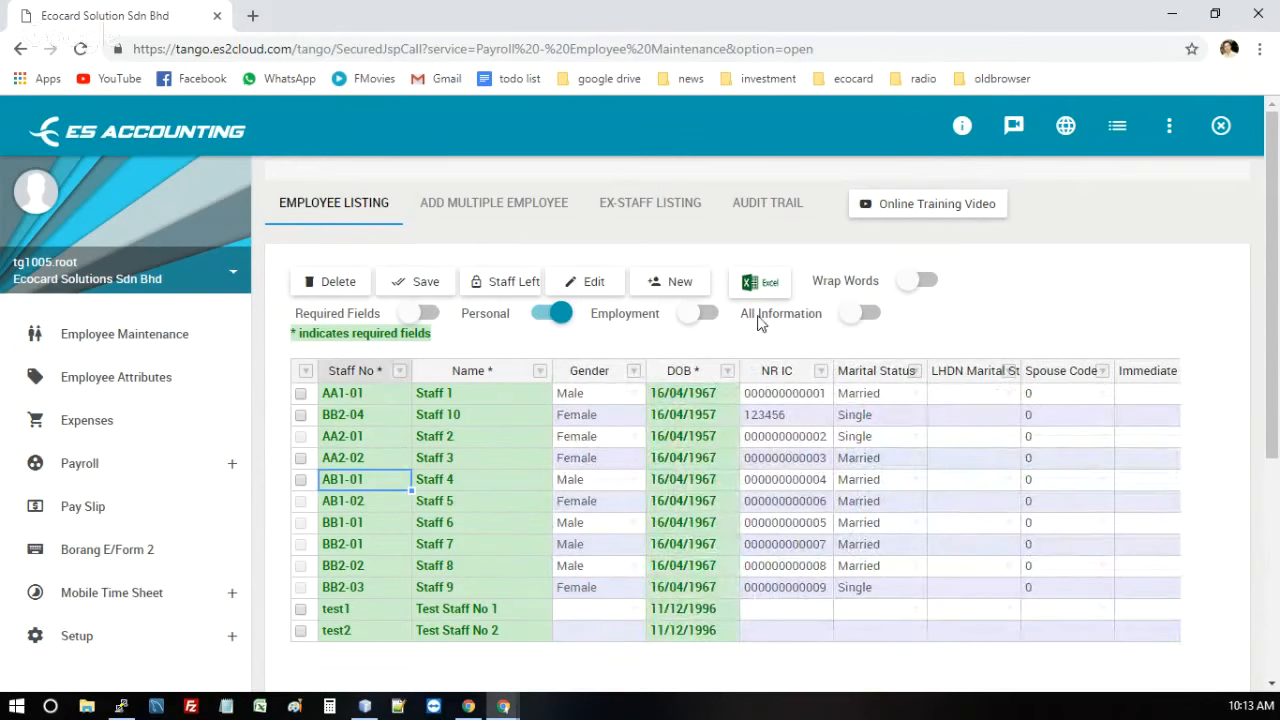
Switch the employee listing to the employment fields and look through the columns as far as the passport number.
left_click(629, 314)
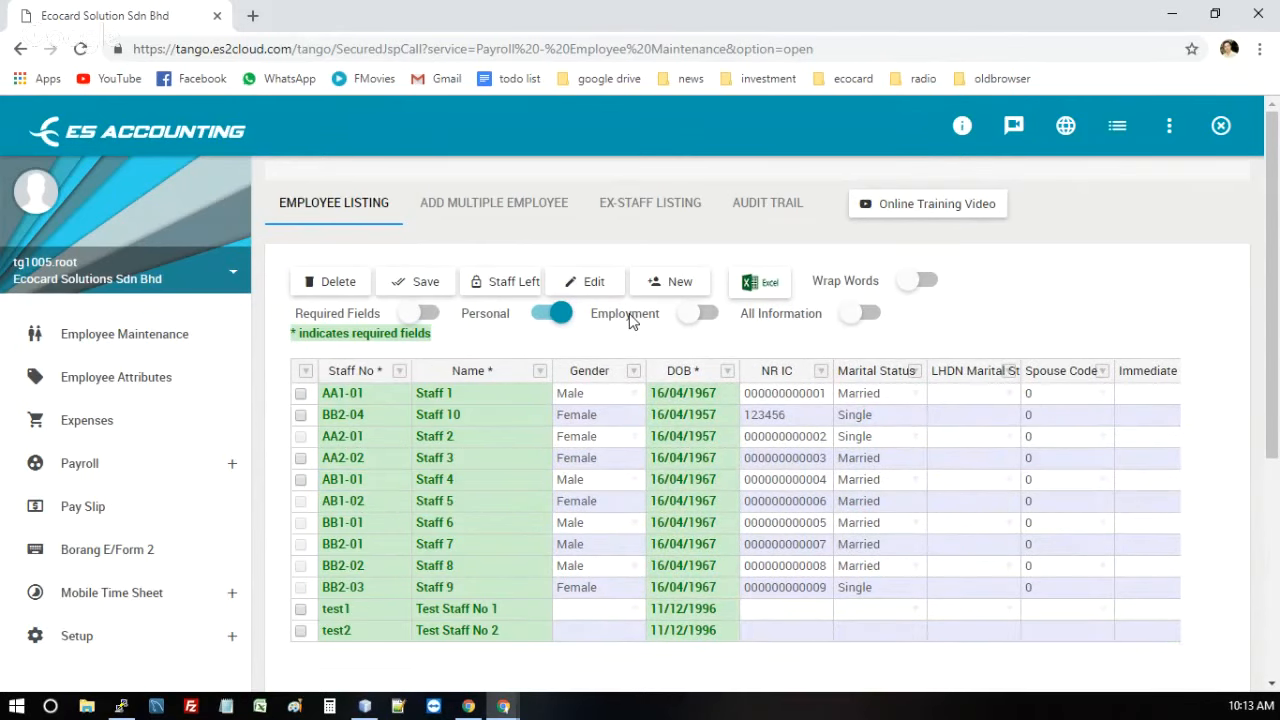
left_click(698, 318)
left_click(700, 482)
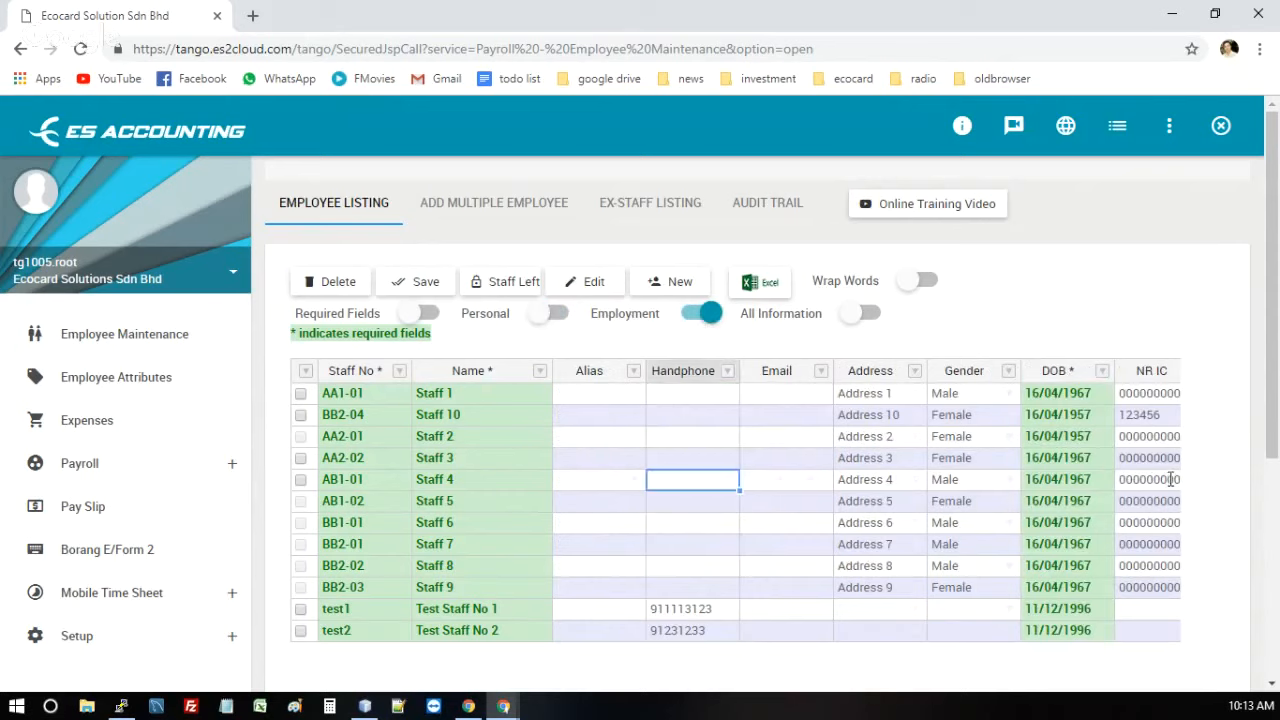
key("Tab")
key("Tab")
key("Tab")
key("Tab")
key("Tab")
key("Tab")
key("Tab")
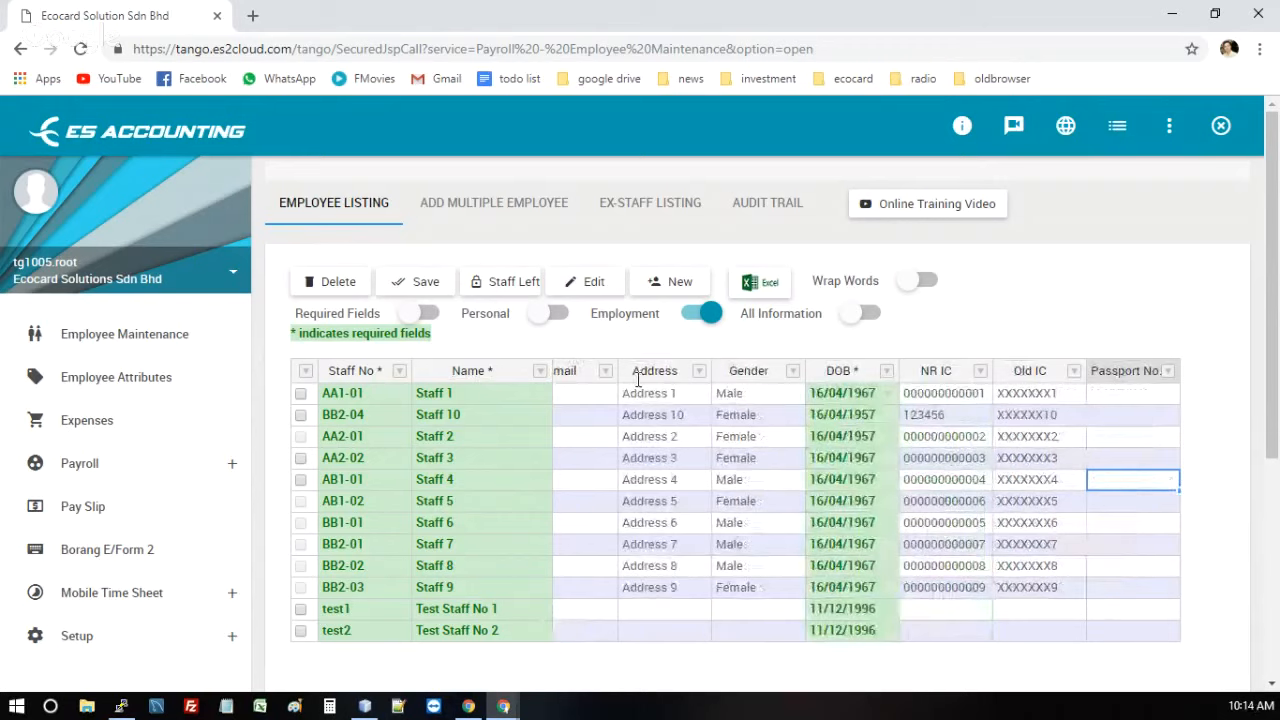
Mark employee test1 as staff left and check the last row of the employee listing.
left_click(303, 610)
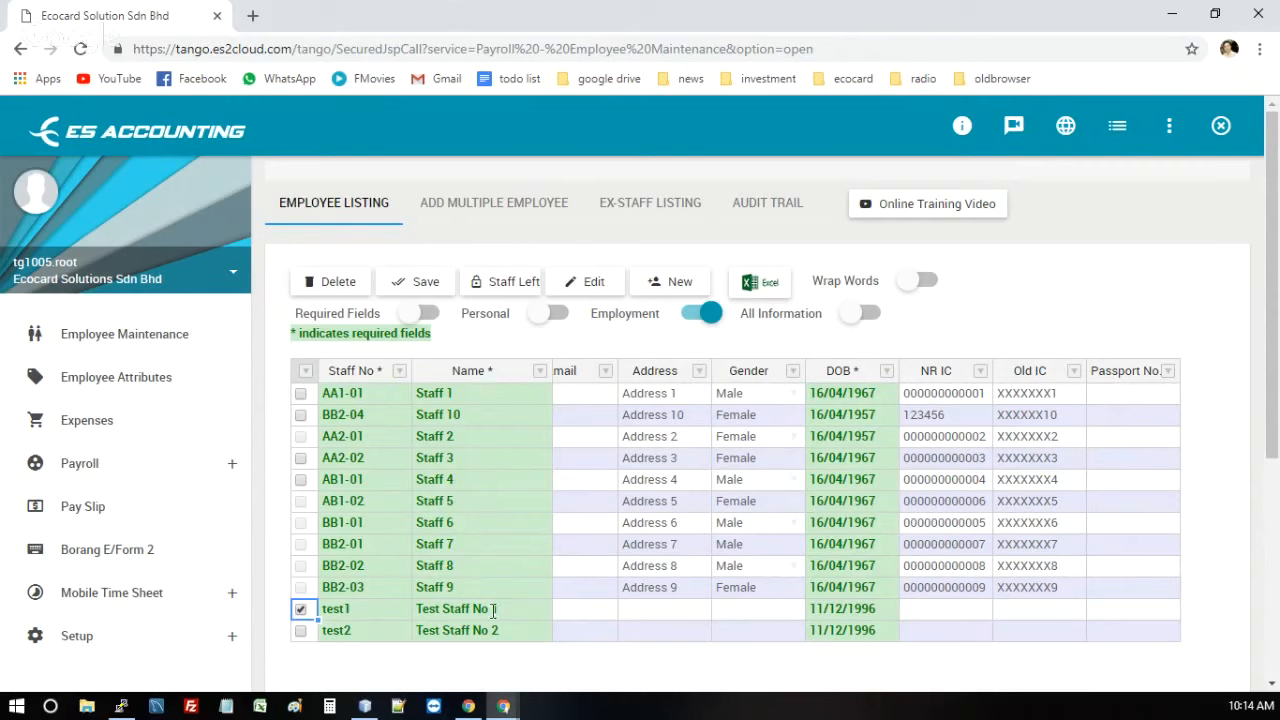
left_click(507, 288)
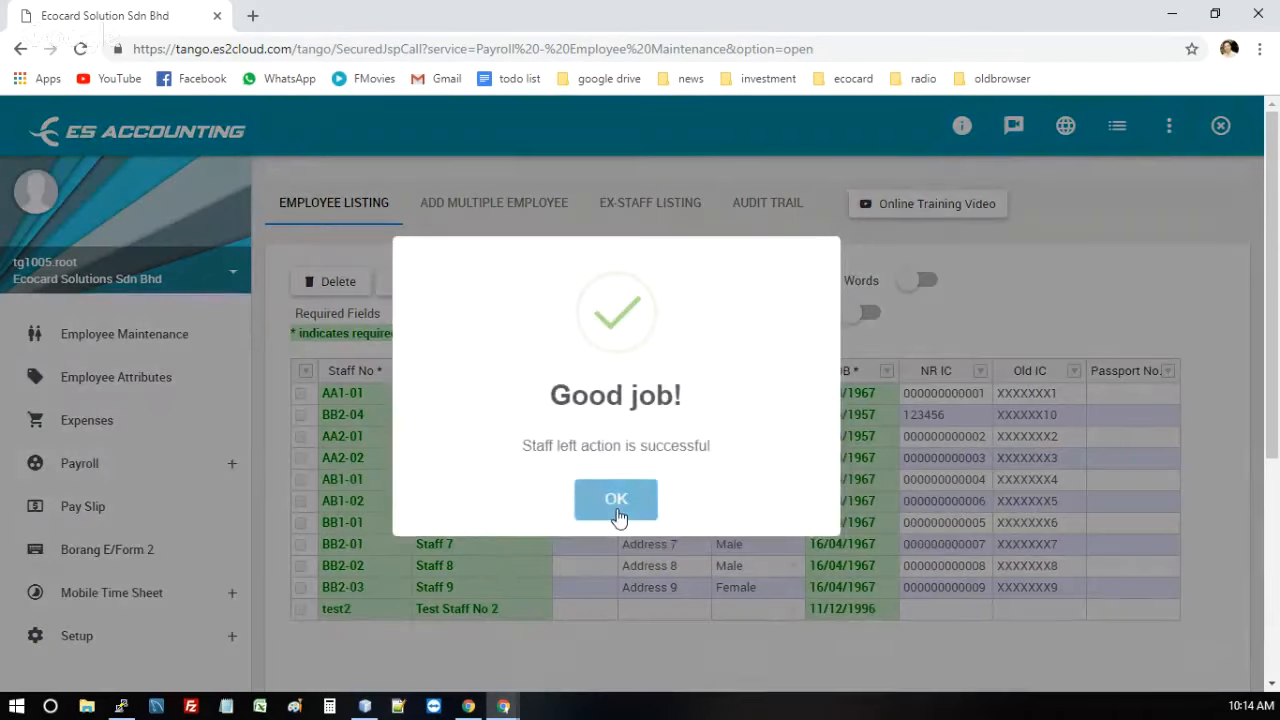
left_click(616, 499)
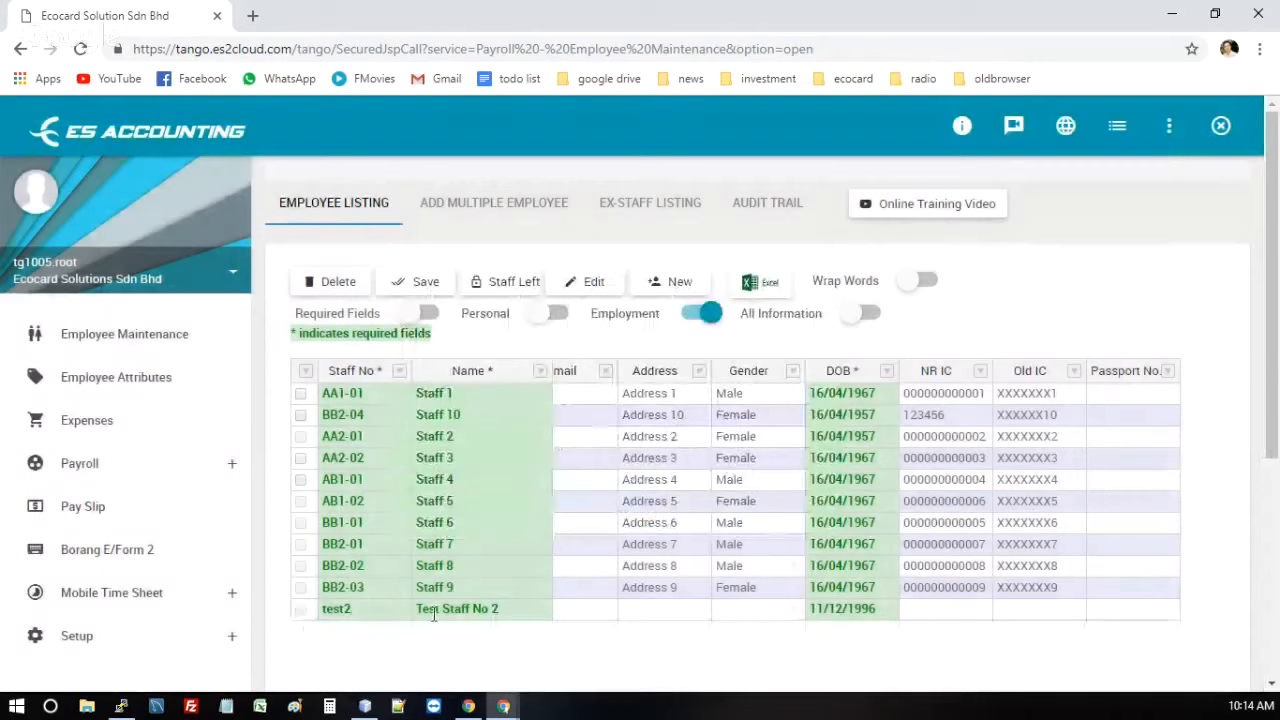
left_click(349, 614)
left_click(472, 612)
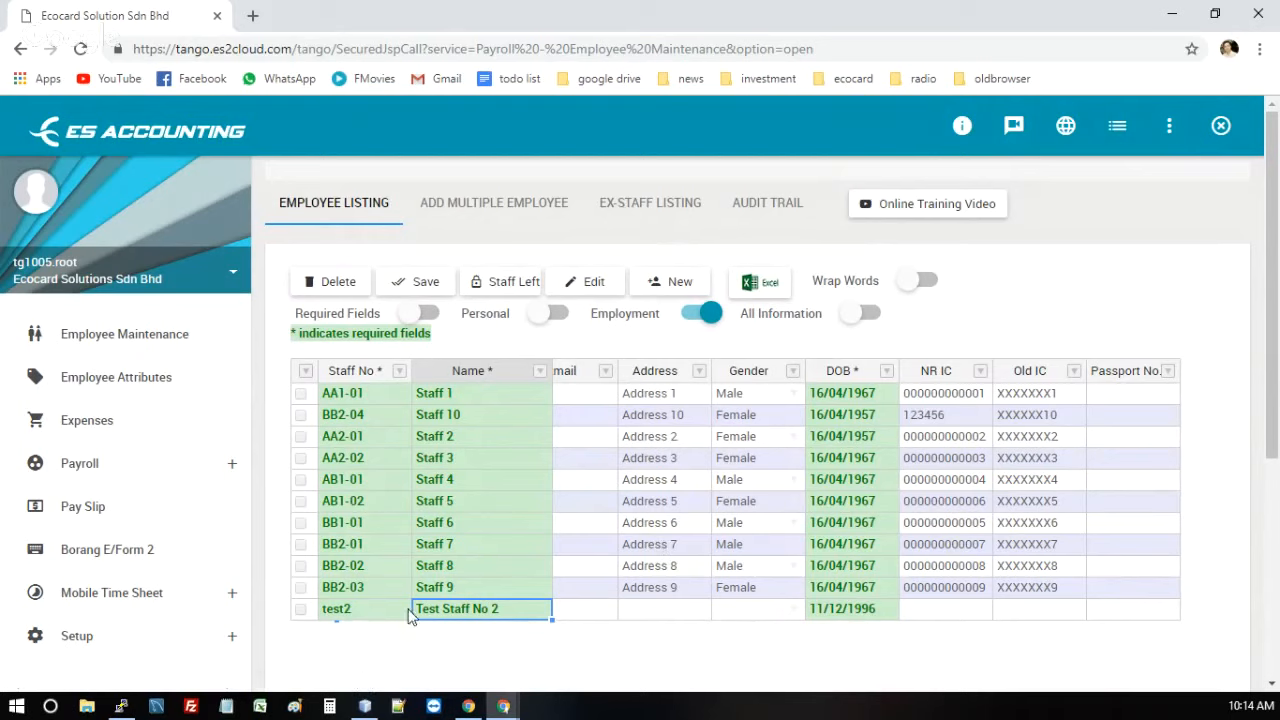
Rejoin employee test1 from the ex-staff listing and check the row in the employee listing.
left_click(648, 210)
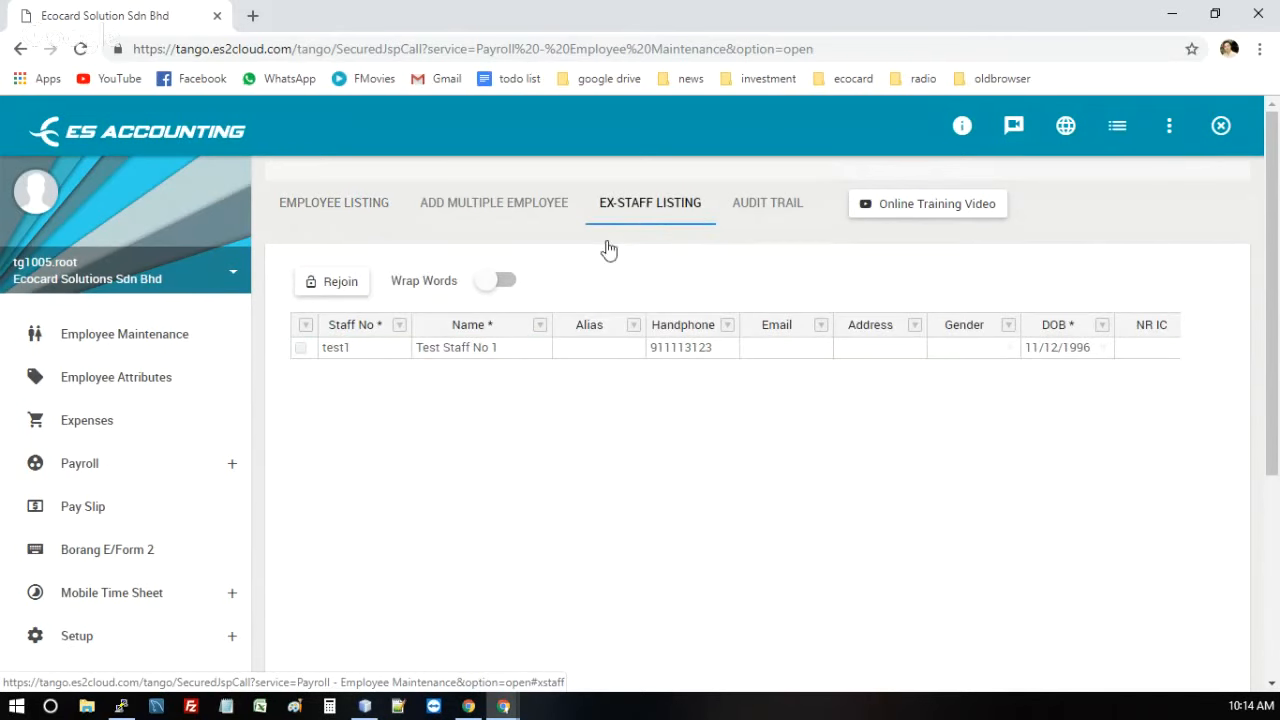
left_click(369, 358)
left_click(455, 347)
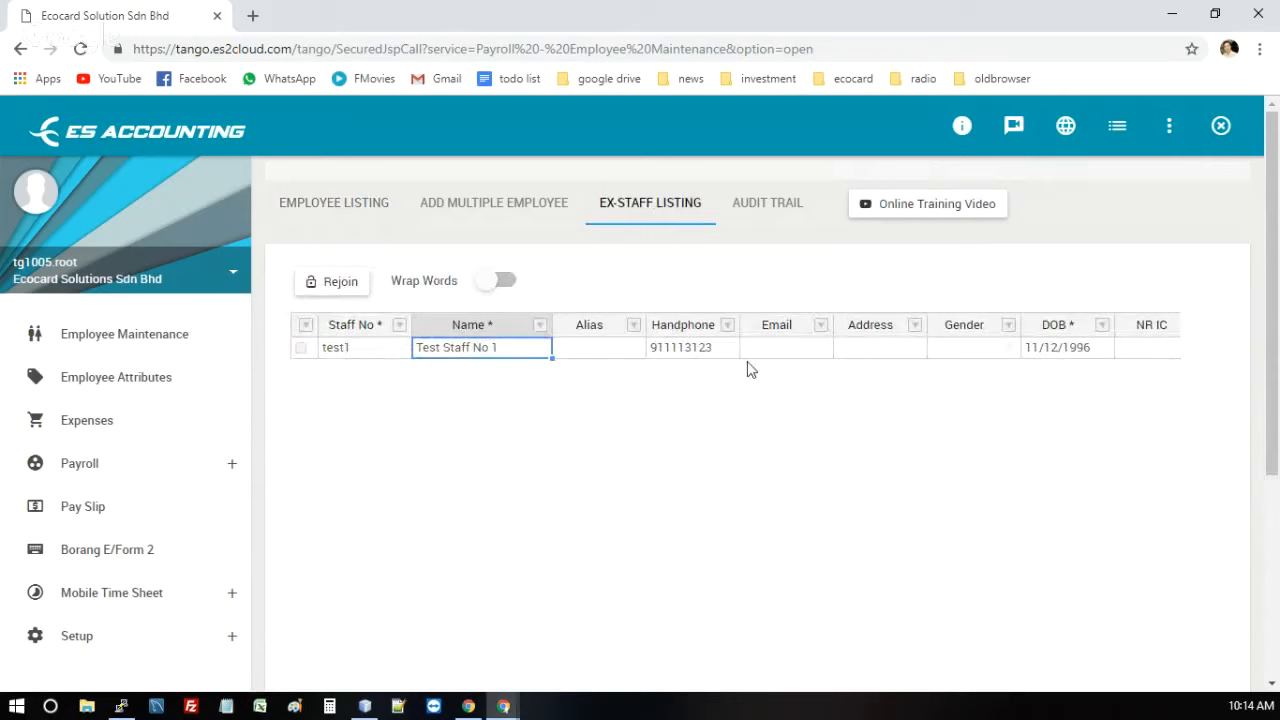
left_click(300, 348)
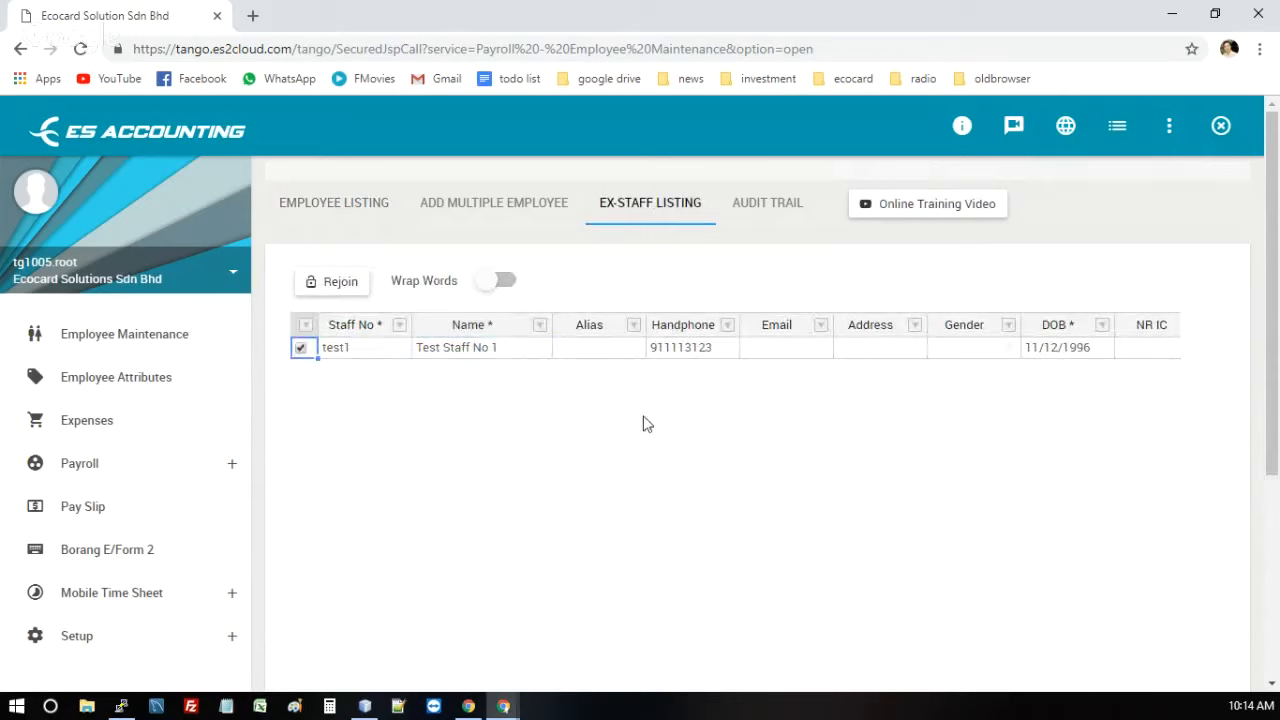
left_click(340, 284)
left_click(614, 499)
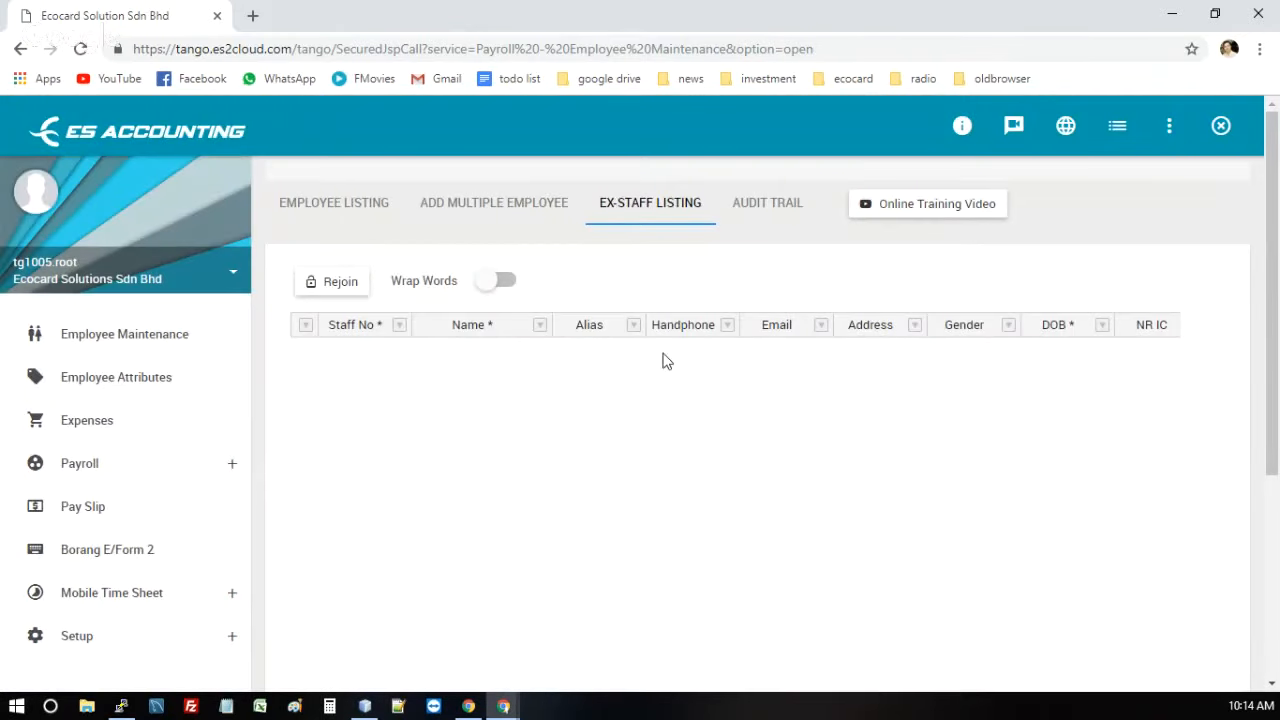
left_click(340, 212)
left_click(337, 616)
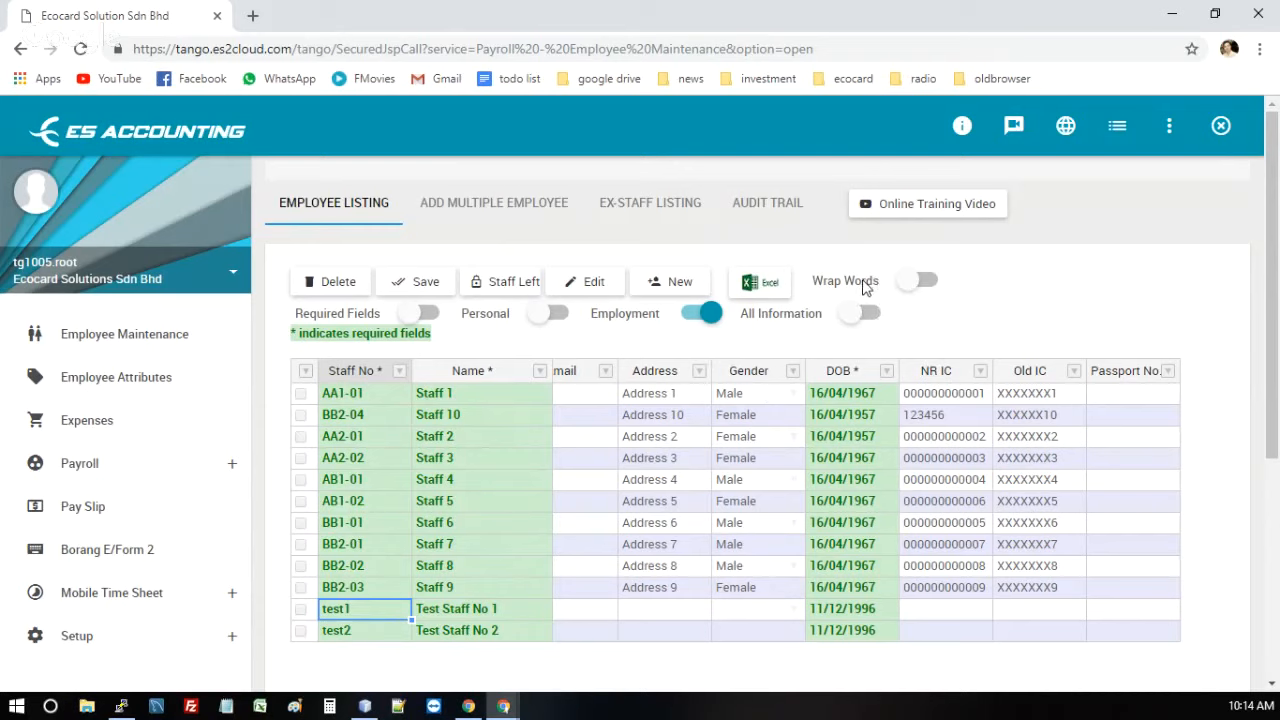
Append "adskfsdf asdf as df asdf asdf as a sdf asdf asdf" to the name of employee test1 and save the listing.
double_click(492, 613)
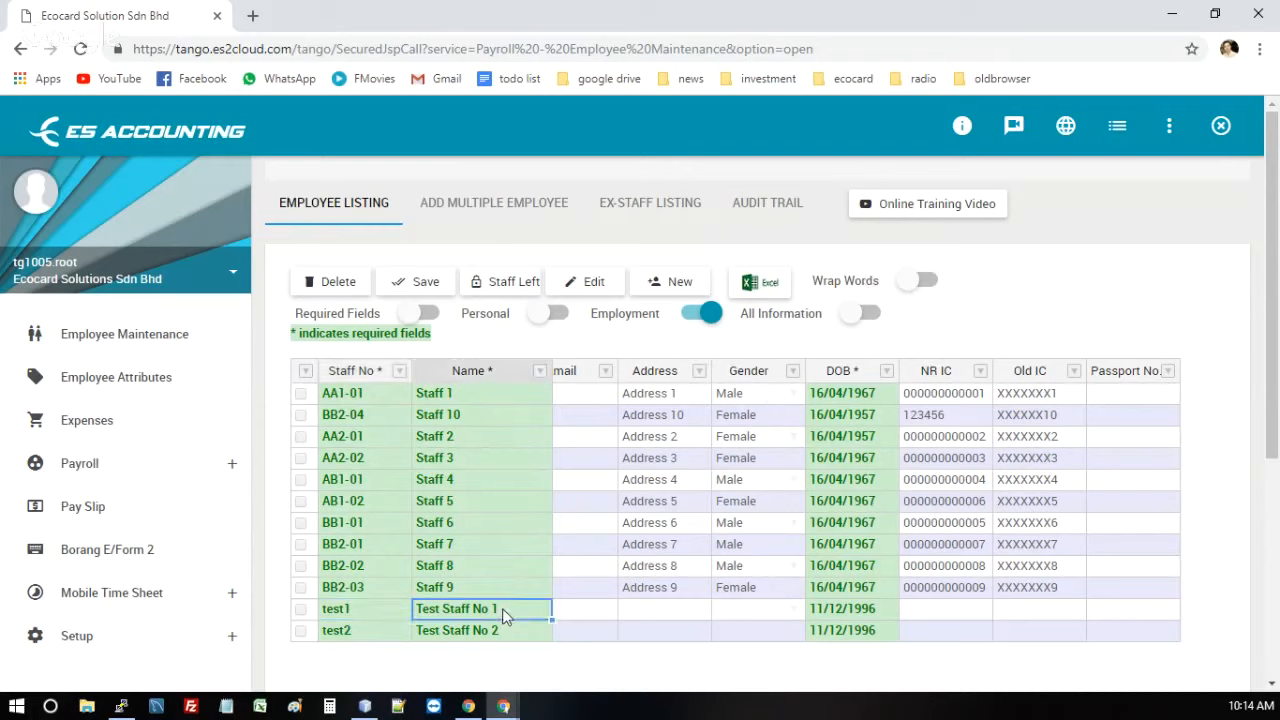
type("adskf")
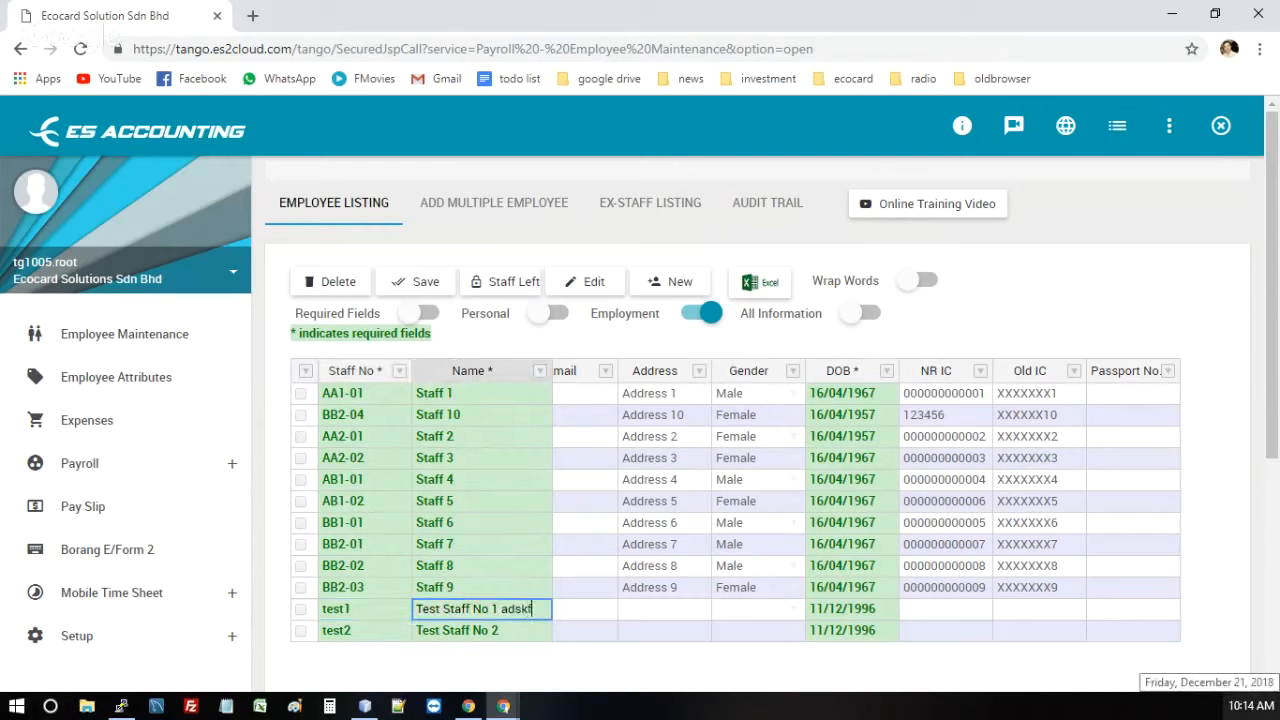
type("sdf asdf as df asdf asdf as a sdf asdf asdf")
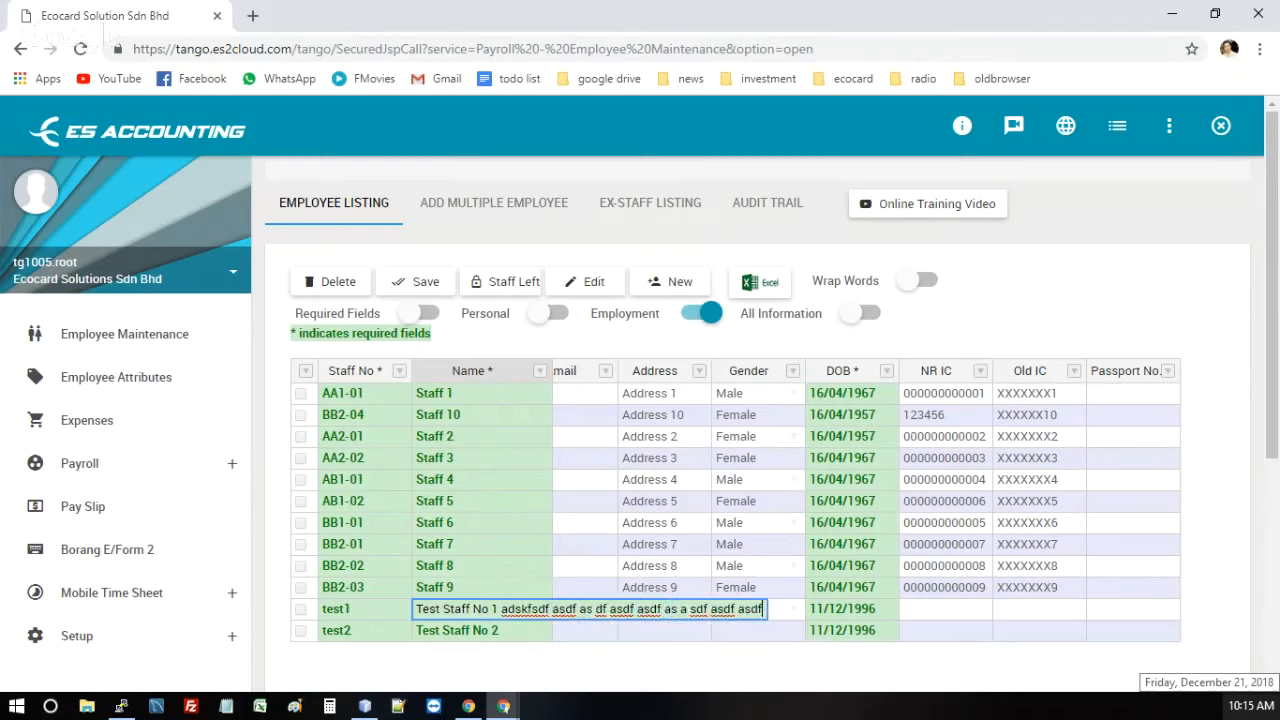
key("Tab")
key("shift+Tab")
key("shift+Tab")
key("shift+Tab")
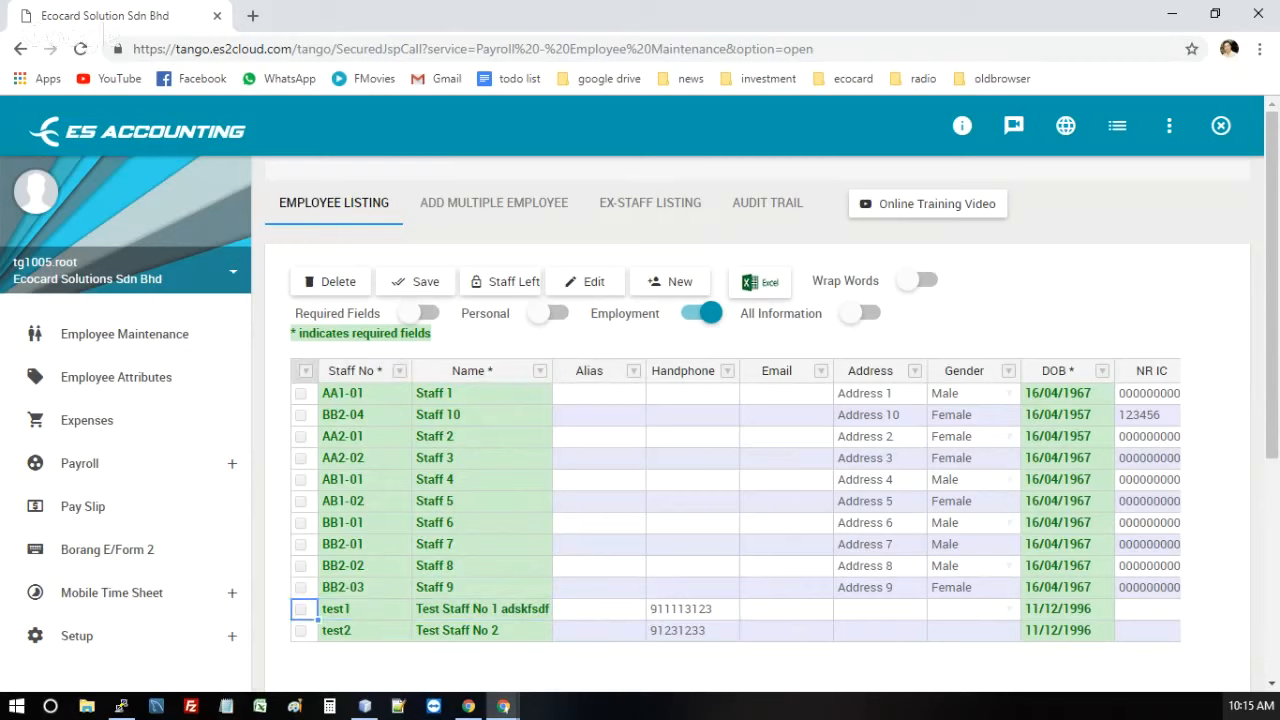
left_click(384, 288)
left_click(640, 502)
left_click(632, 501)
left_click(482, 503)
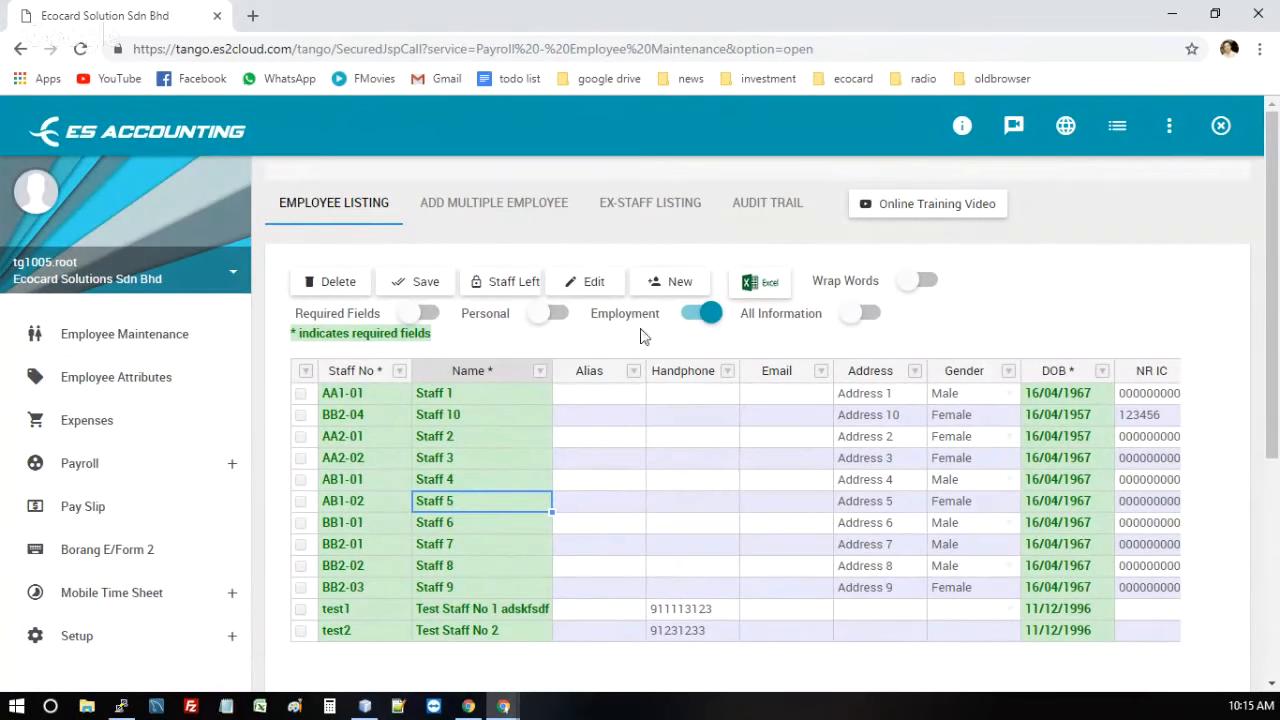
Wrap the words in the employee listing, view the long test1 name and widen the Name column.
left_click(870, 284)
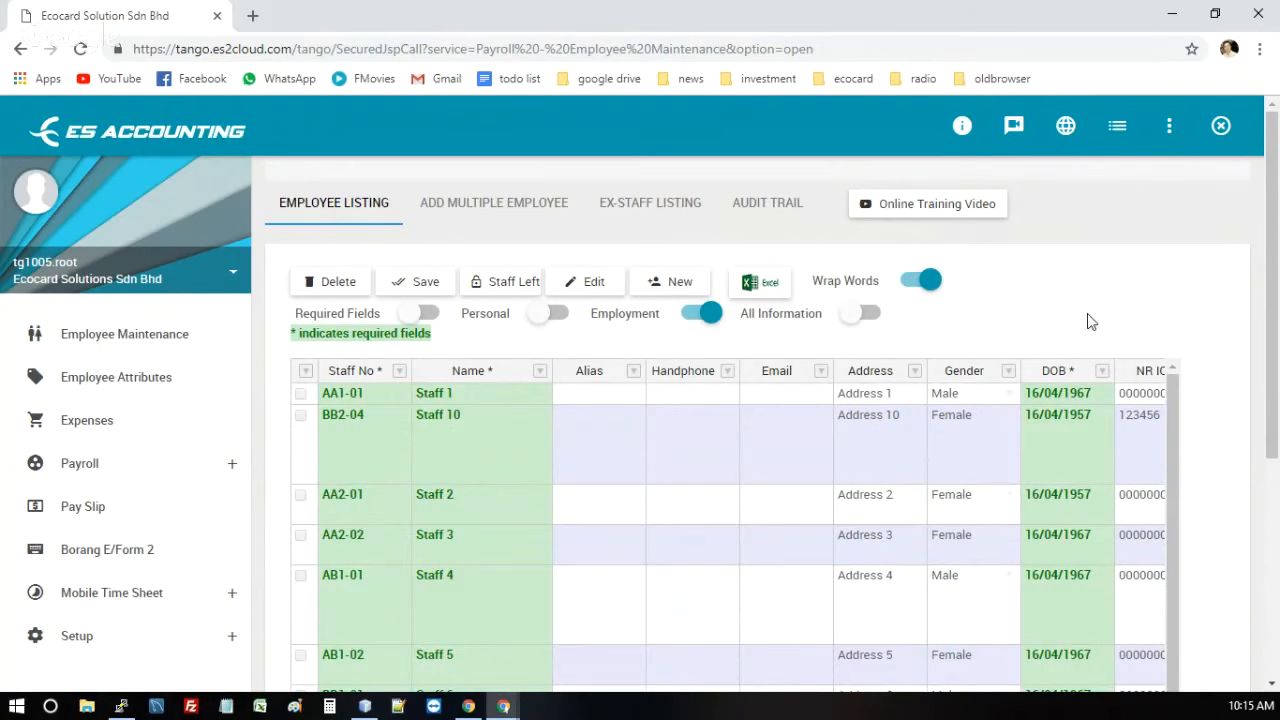
scroll(1090, 320, "down", 5)
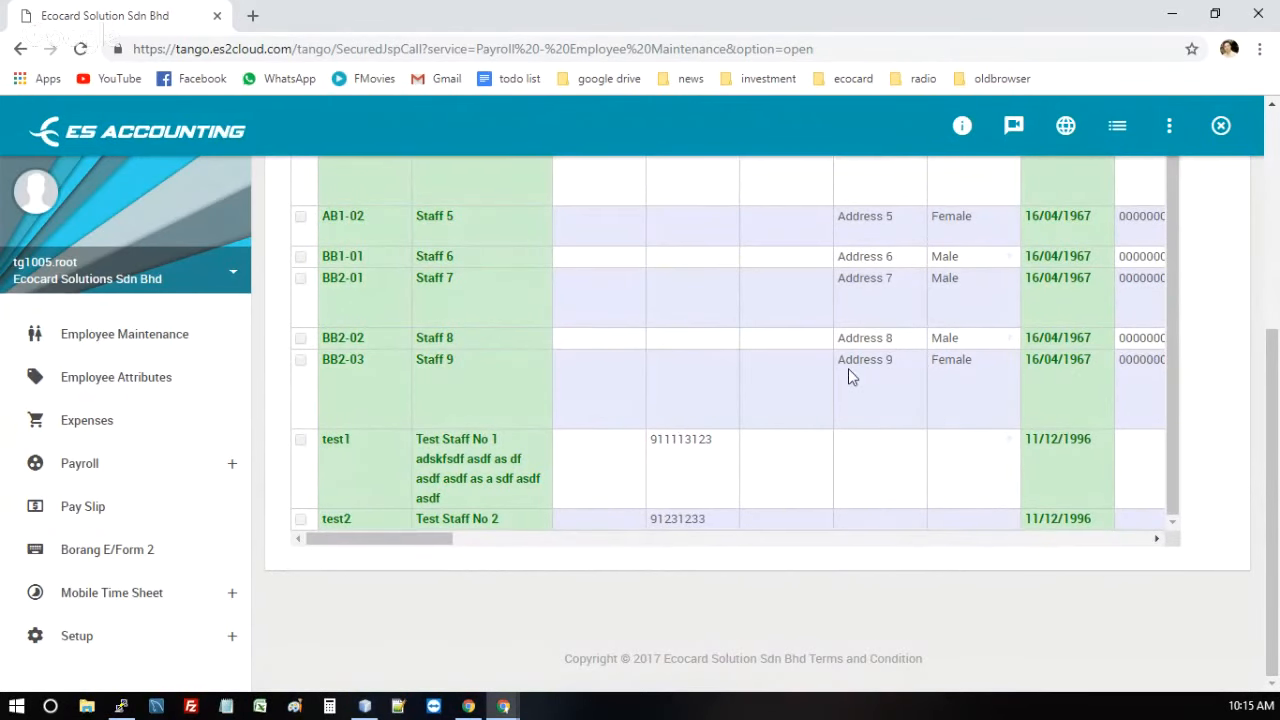
scroll(848, 370, "up", 1)
scroll(634, 332, "up", 4)
left_click_drag(549, 362, 650, 370)
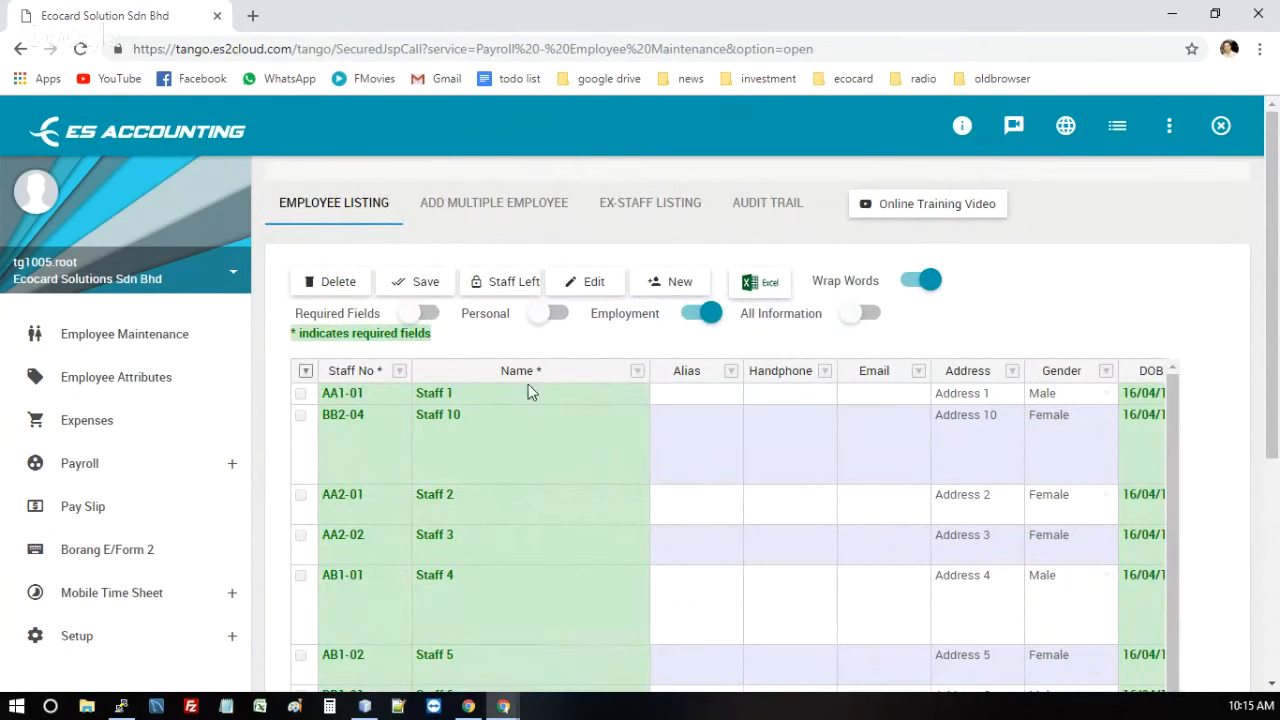
Turn off word wrapping in the employee listing and narrow the Name column.
left_click(848, 284)
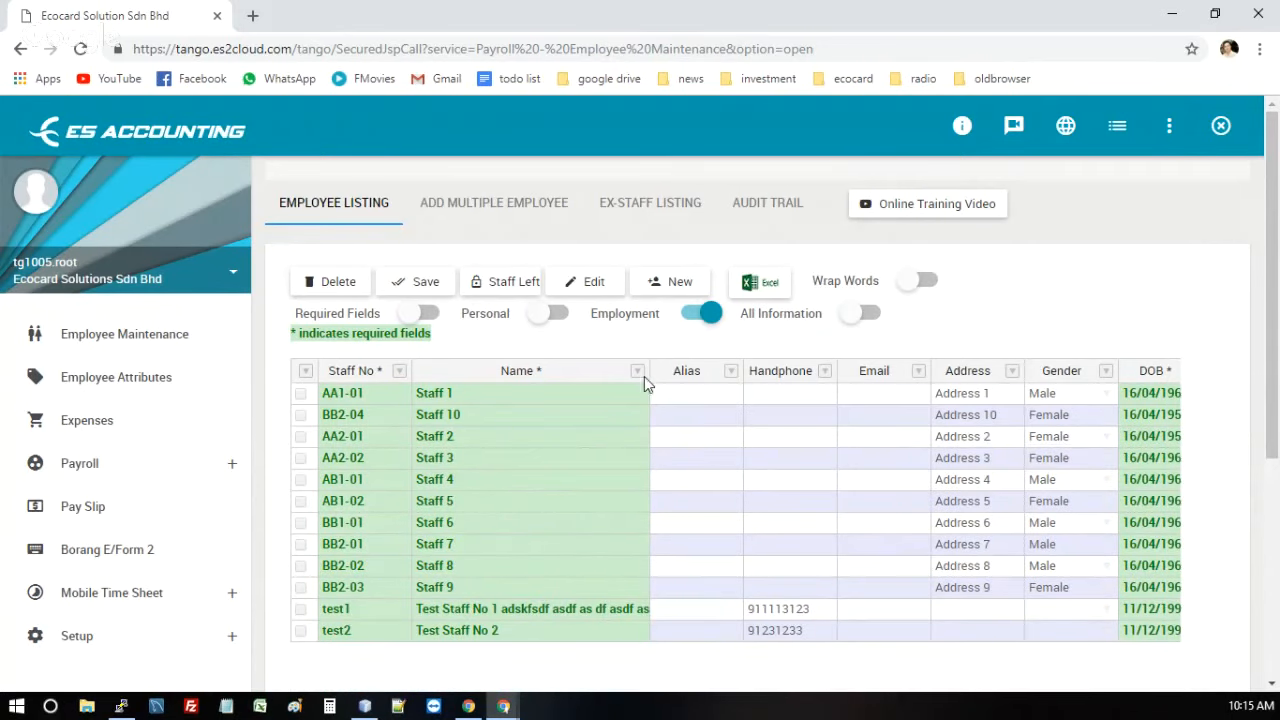
left_click_drag(644, 372, 530, 382)
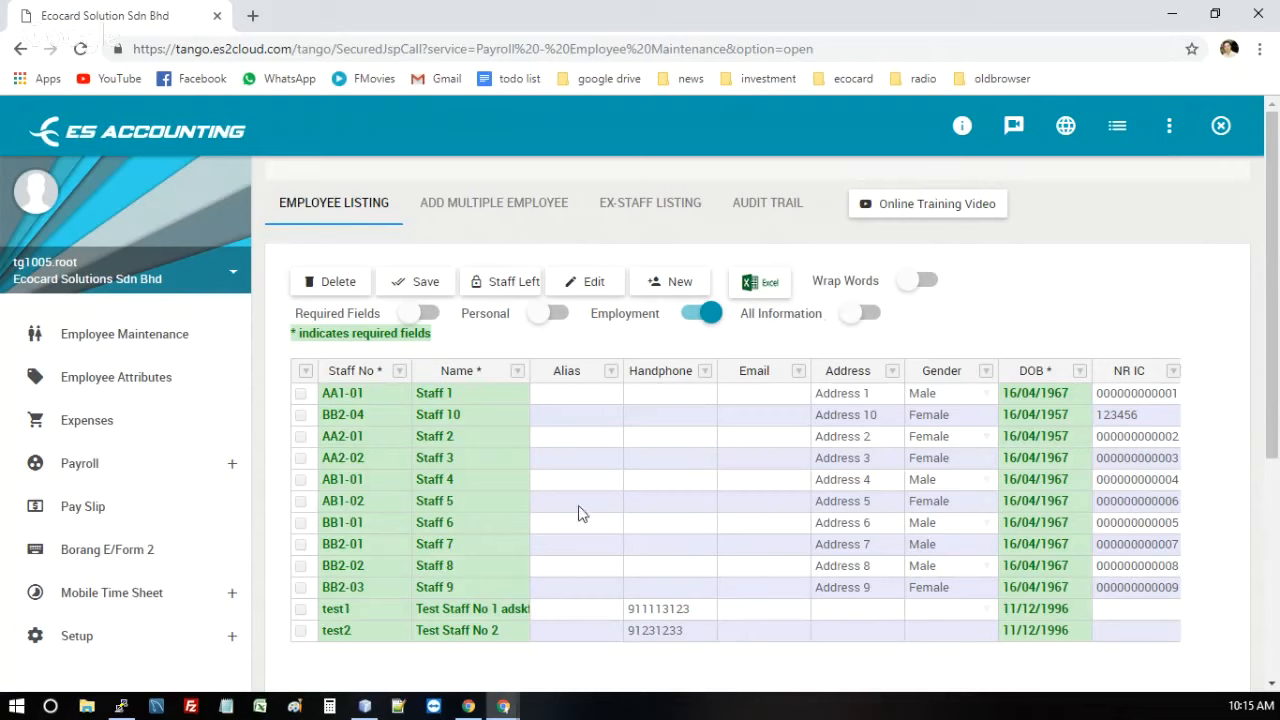
left_click(612, 523)
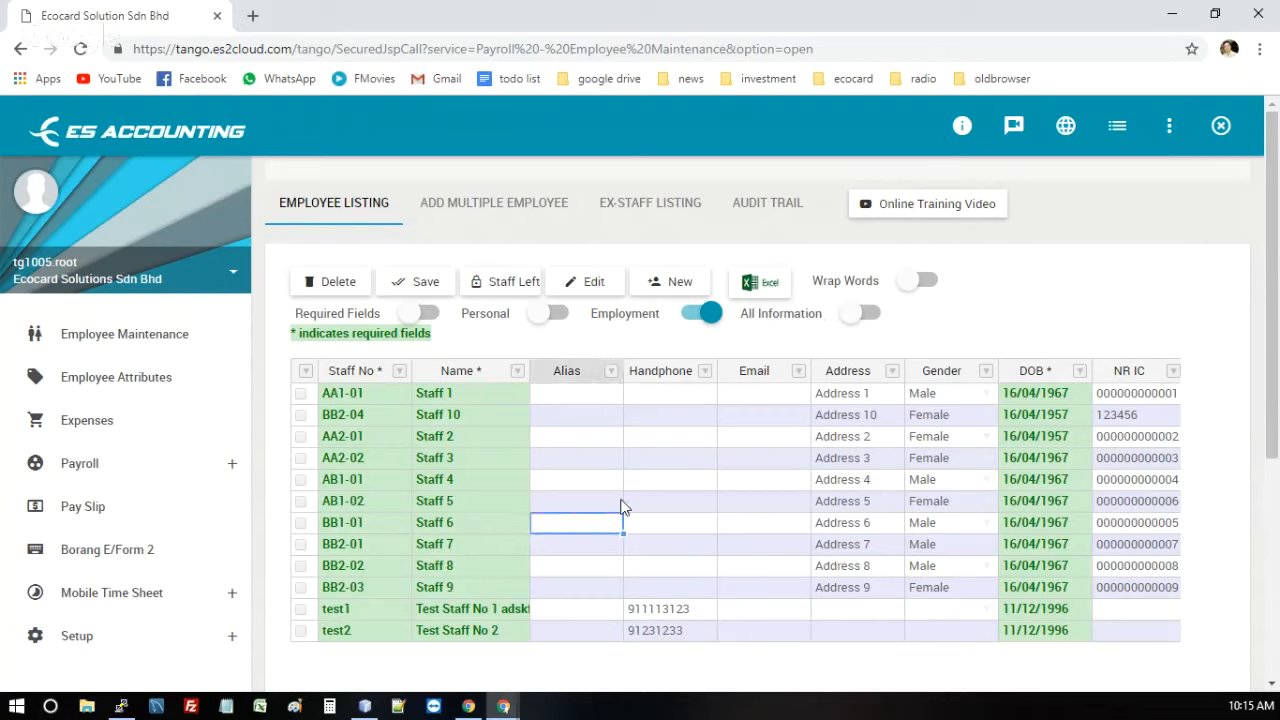
List the audit trail from 01/12/2018 to 31/12/2018 and examine the creator, command and difference of the latest change.
left_click(760, 208)
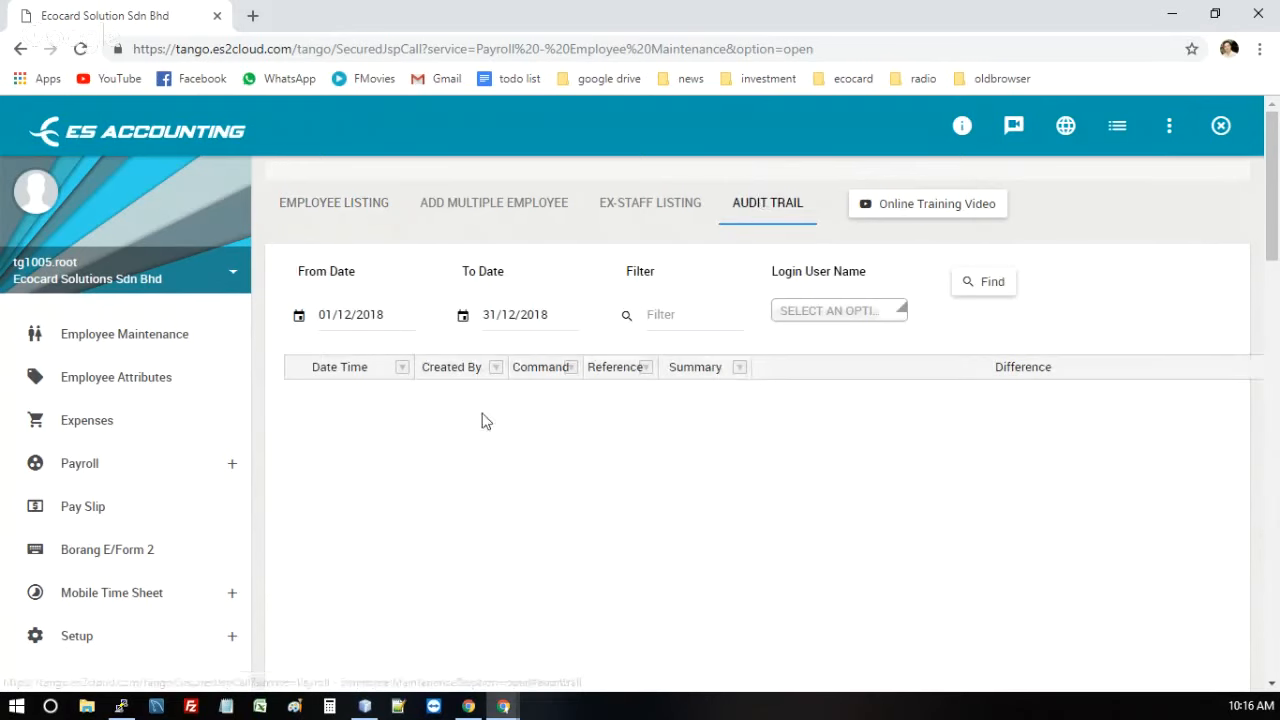
left_click(978, 288)
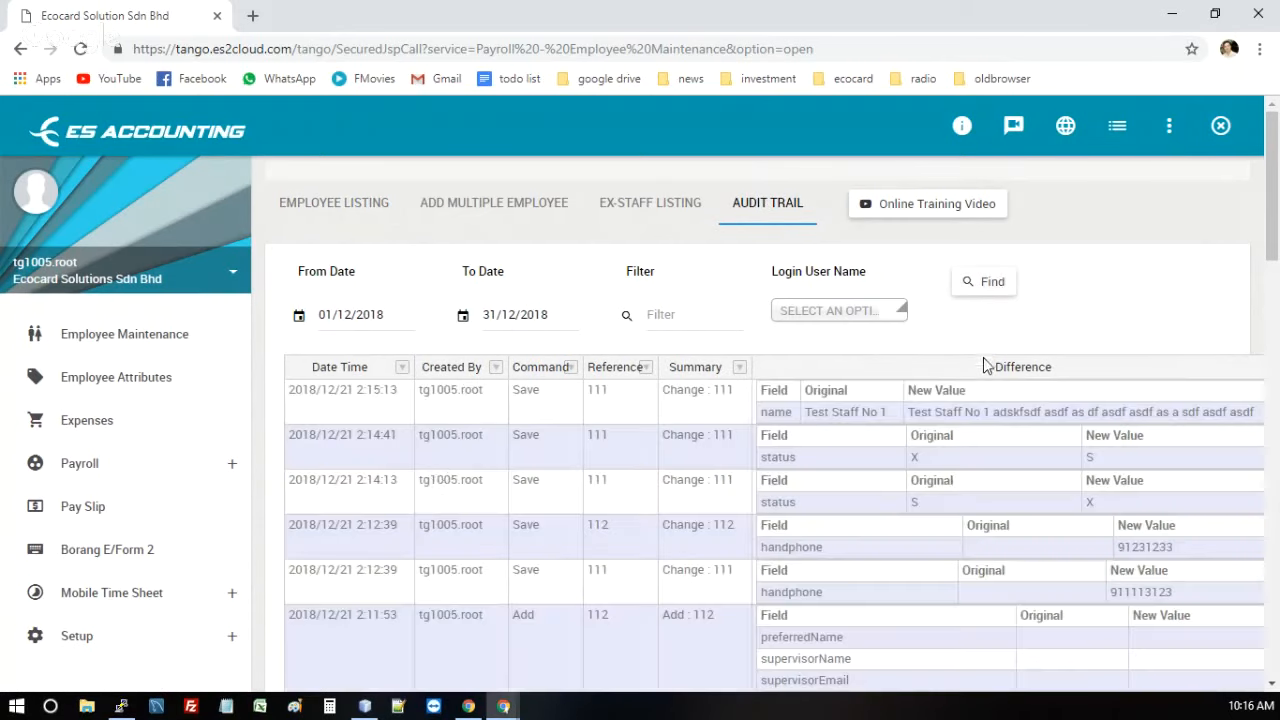
left_click(806, 410)
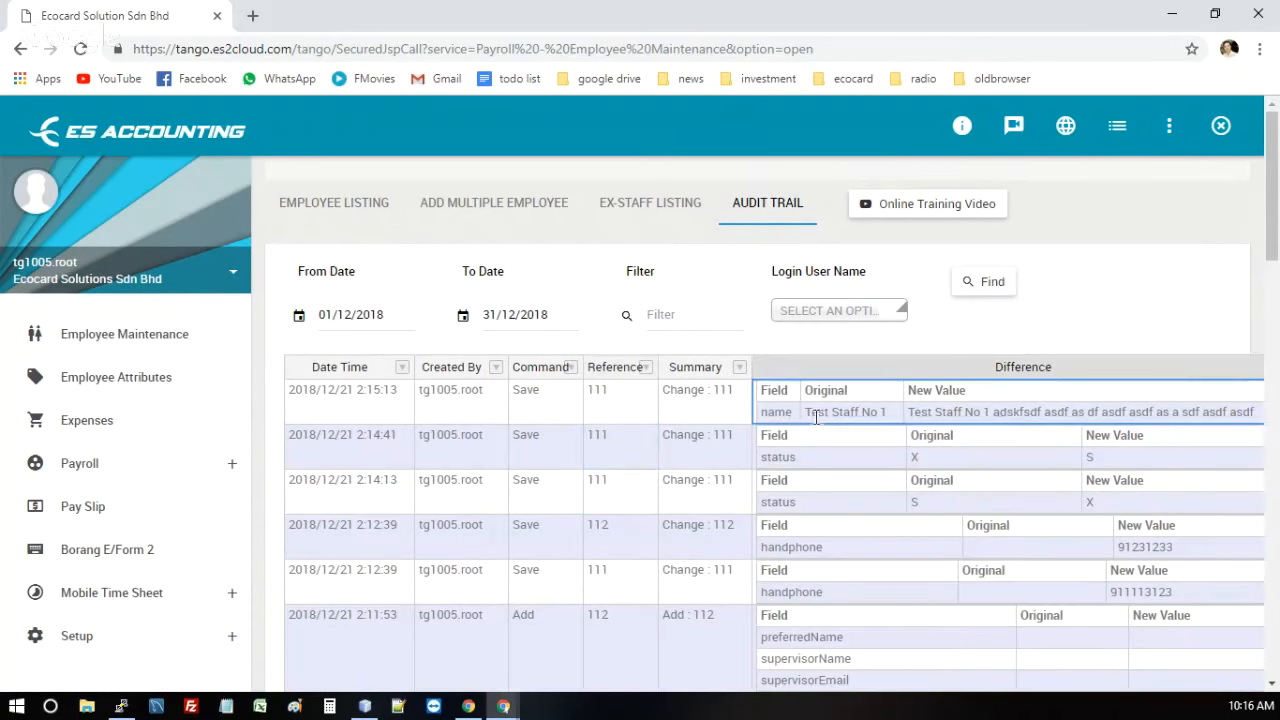
left_click(420, 410)
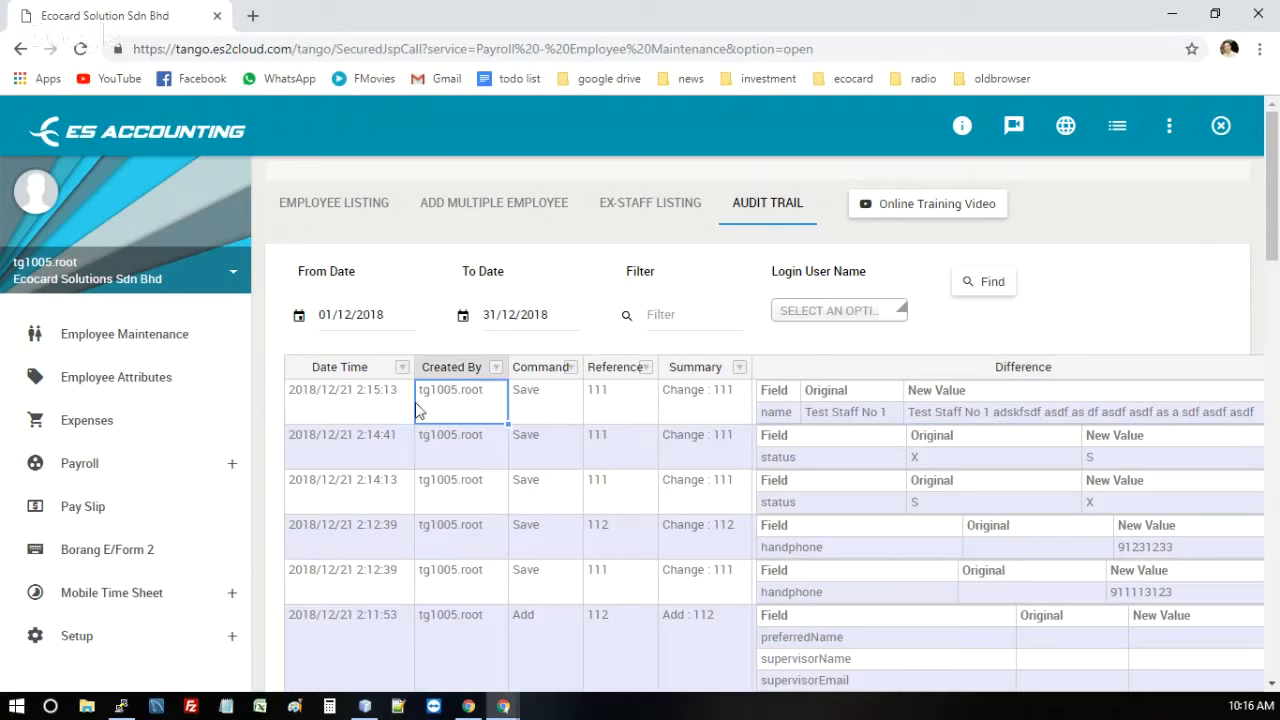
left_click(543, 411)
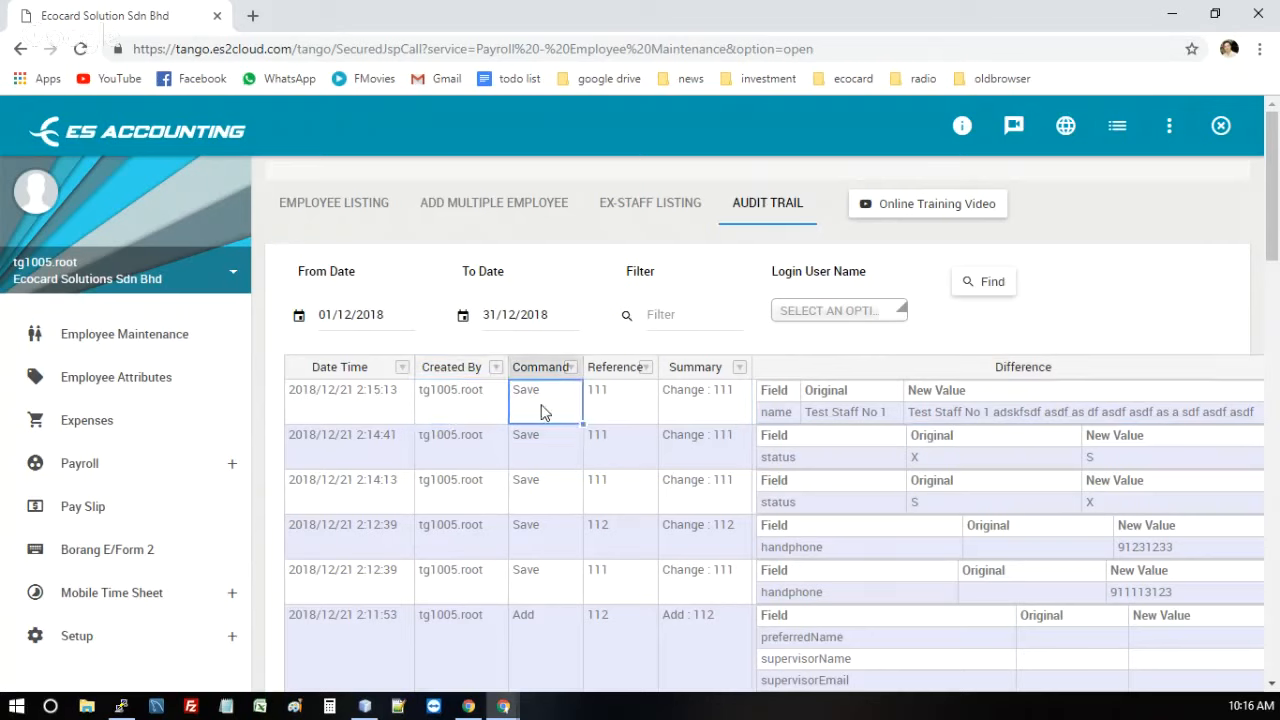
left_click(837, 414)
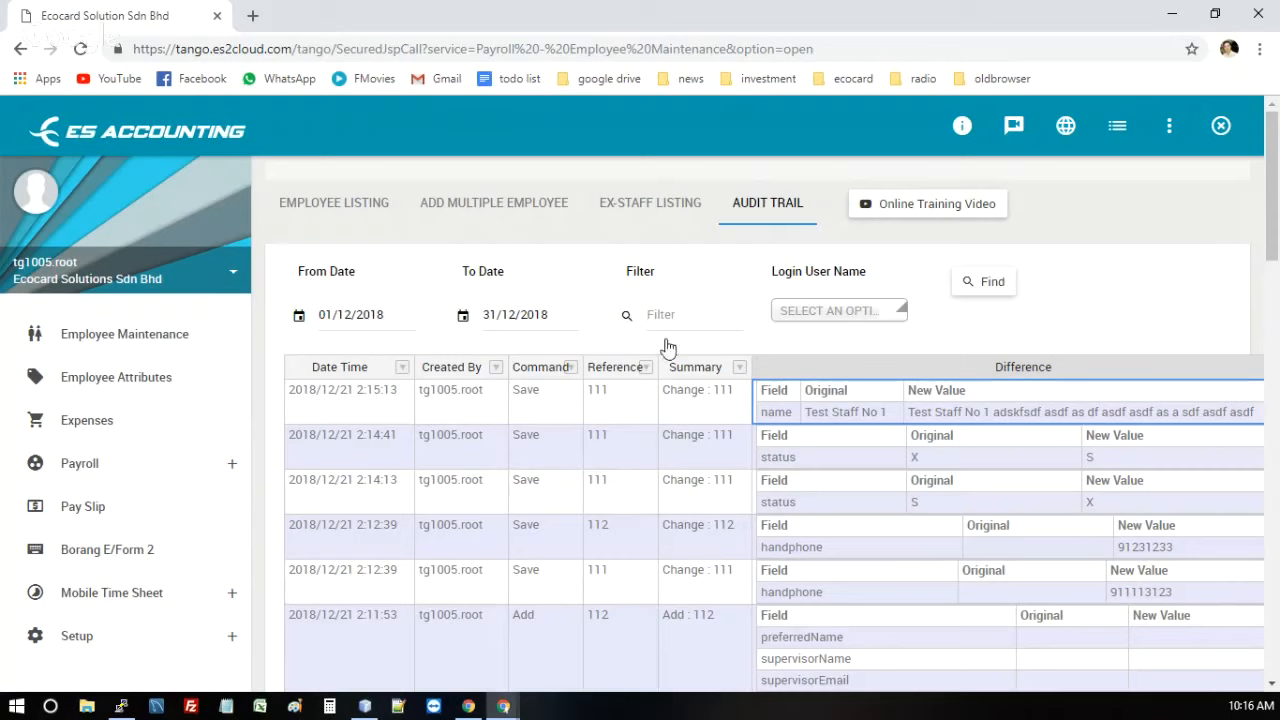
Return to the employee listing, export it to Excel and open the downloaded excel.xlsx file.
left_click(370, 217)
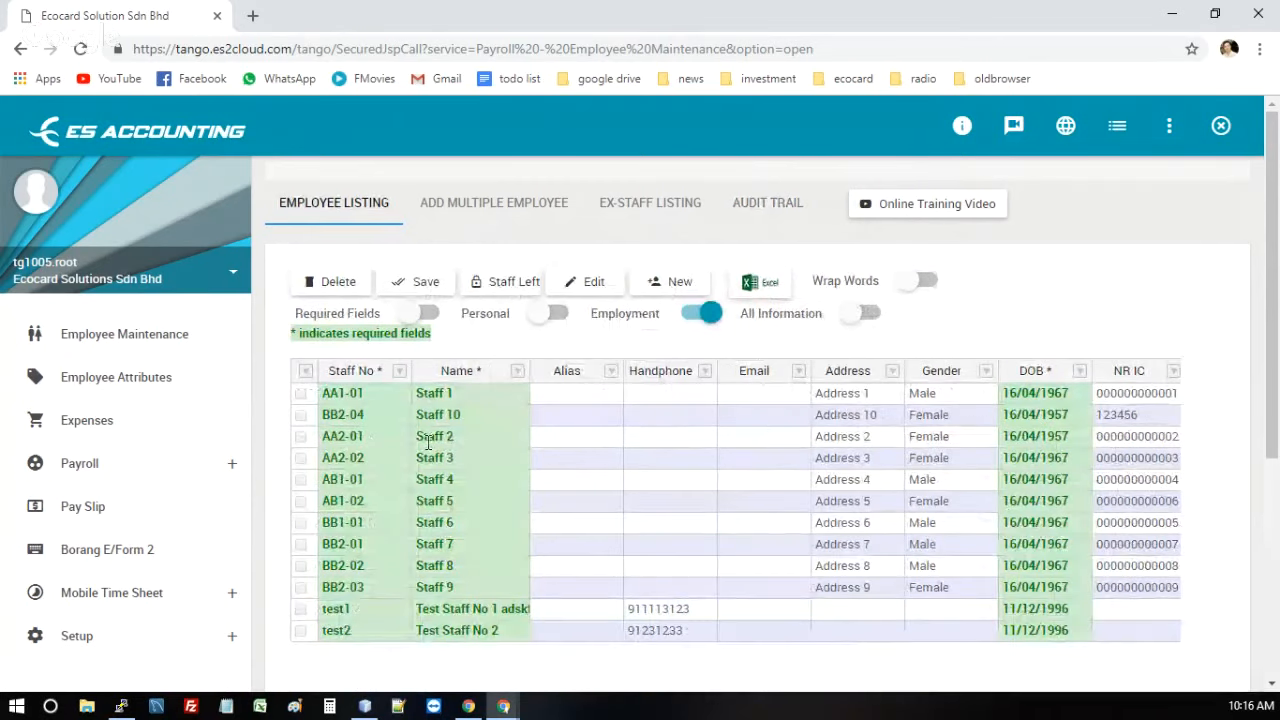
left_click_drag(292, 333, 428, 334)
left_click(378, 520)
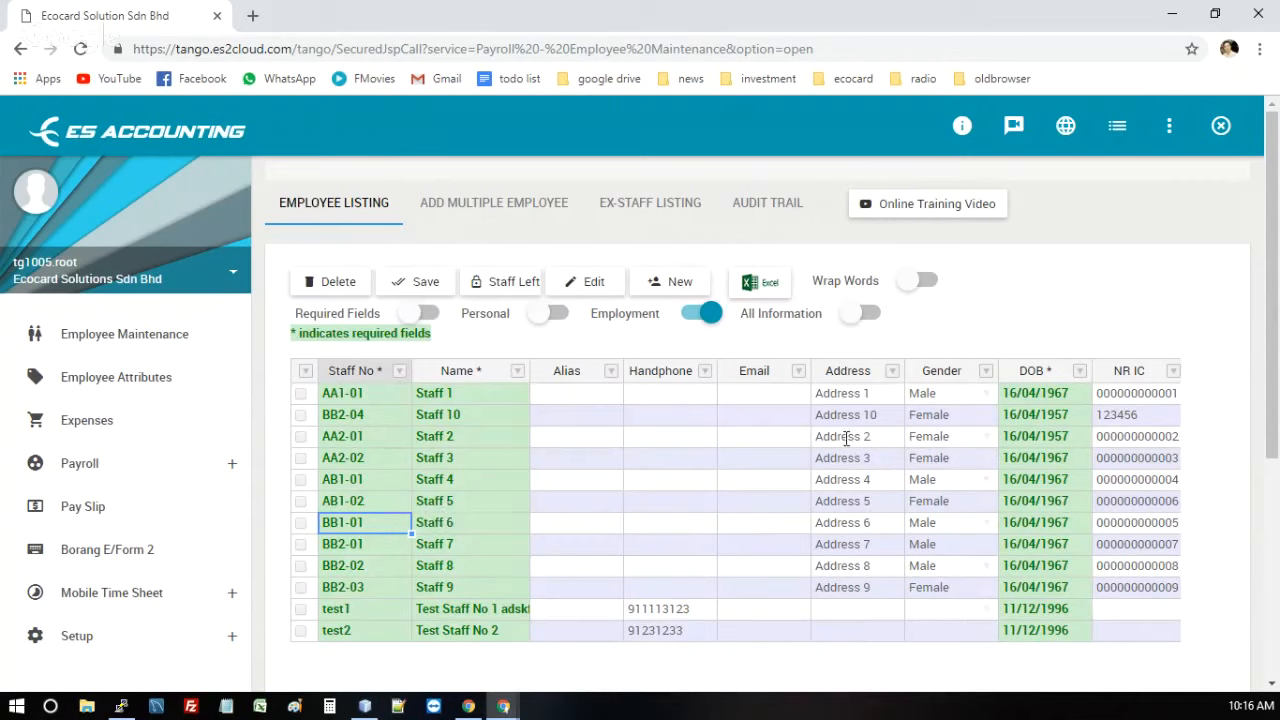
left_click(775, 290)
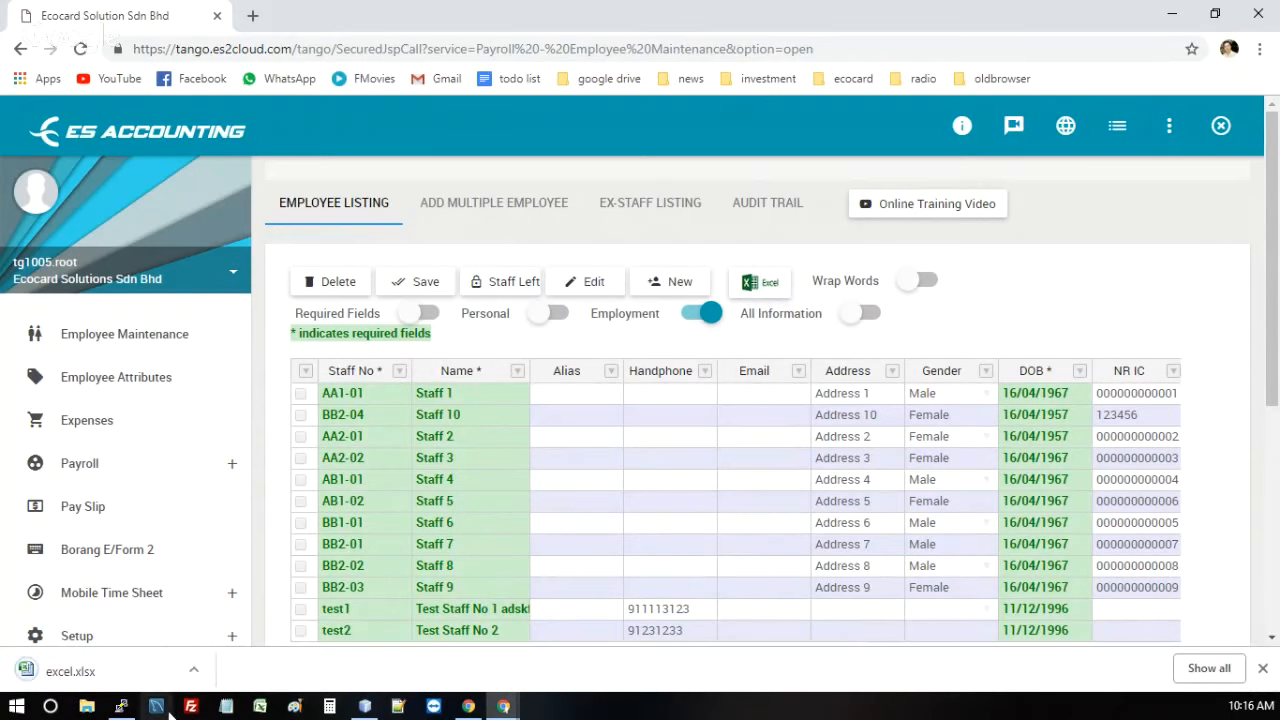
left_click(70, 671)
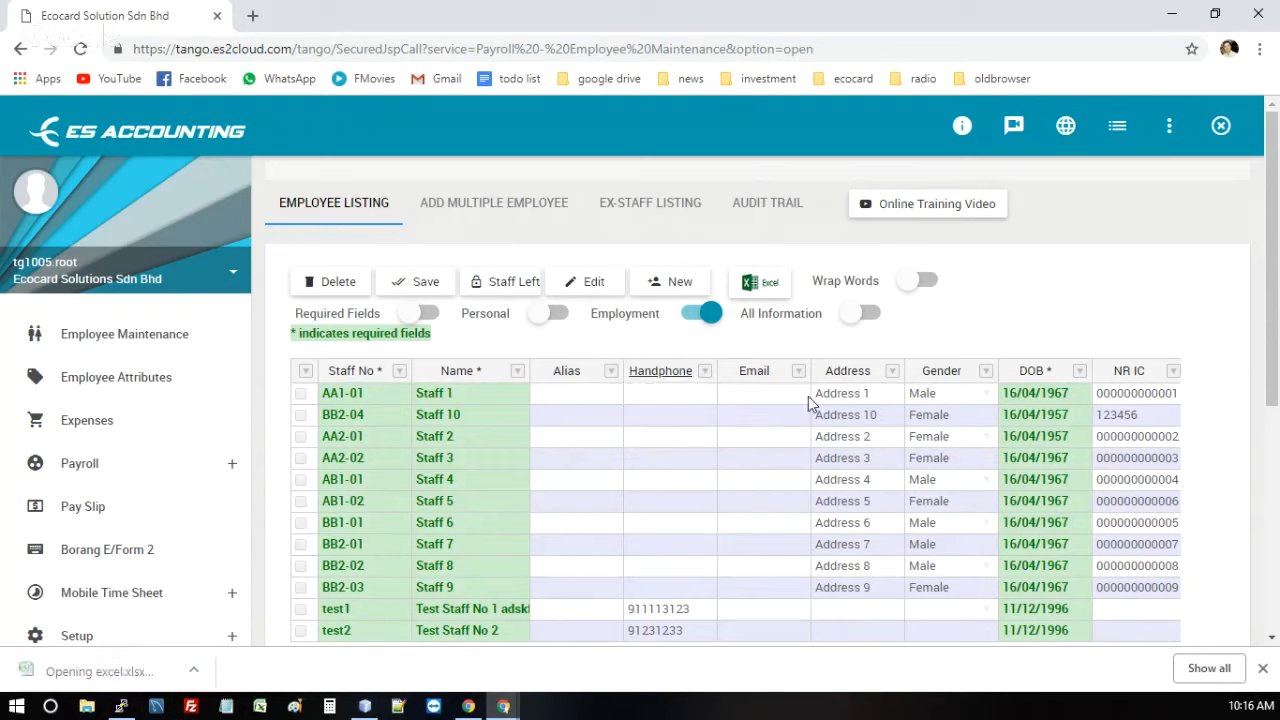